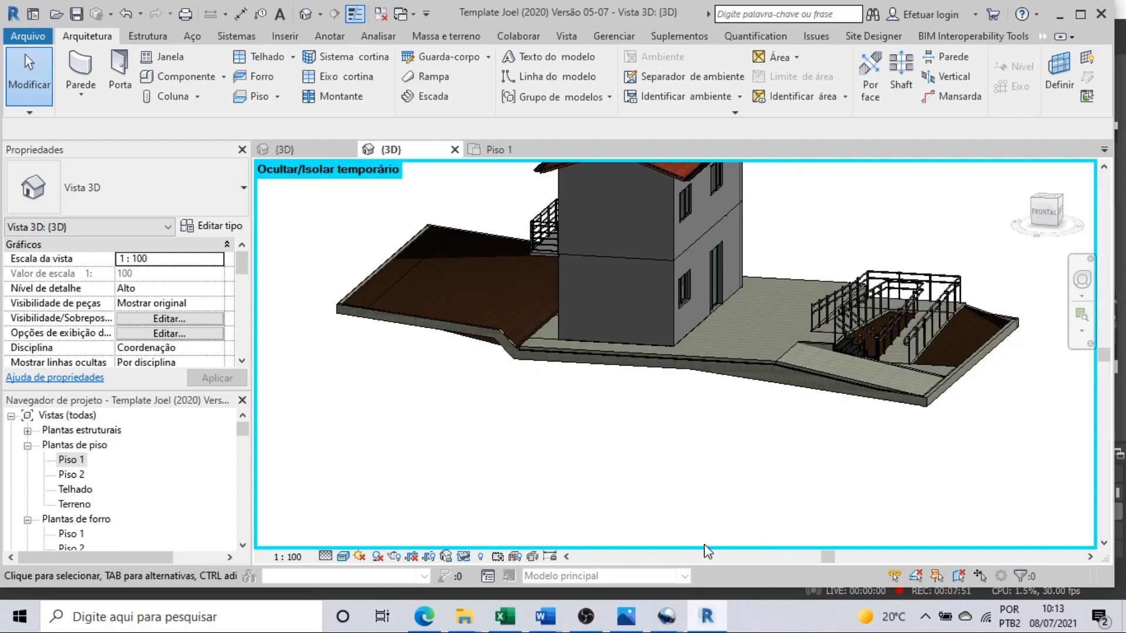
Step: Open the profile sketch of the concrete retaining wall along the lot's side, examine its stepped outline, and close the sketch
{"action": "scroll", "coordinate": [669, 396], "scroll_direction": "up", "scroll_amount": 3}
{"action": "middle_click_drag", "start_coordinate": [670, 399], "coordinate": [809, 459]}
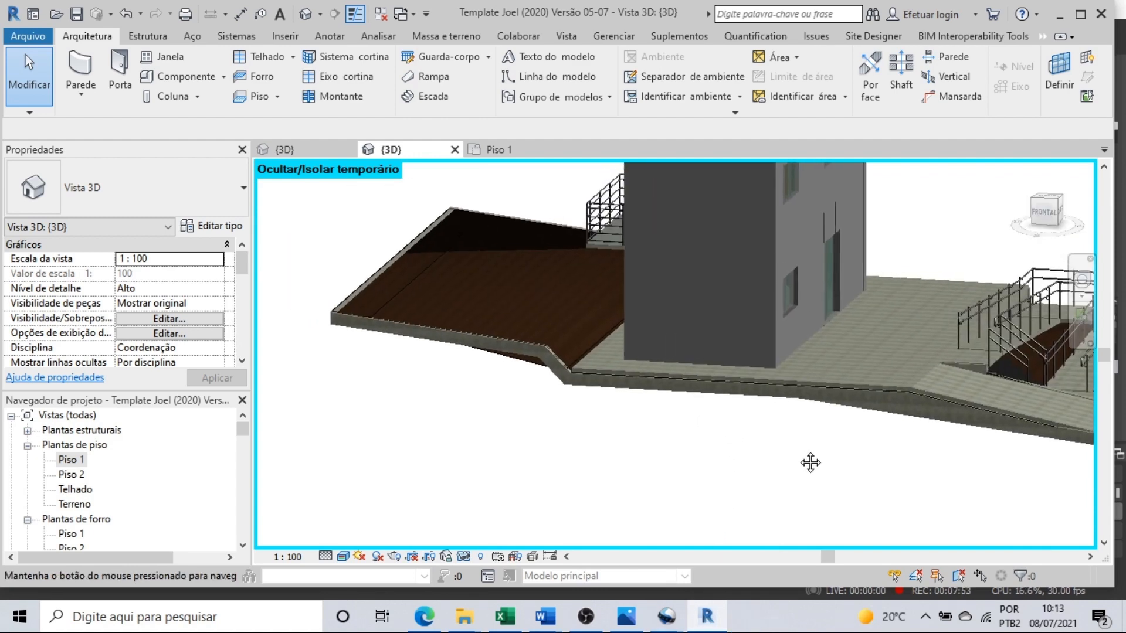
{"action": "left_click", "coordinate": [783, 403]}
{"action": "double_click", "coordinate": [783, 403]}
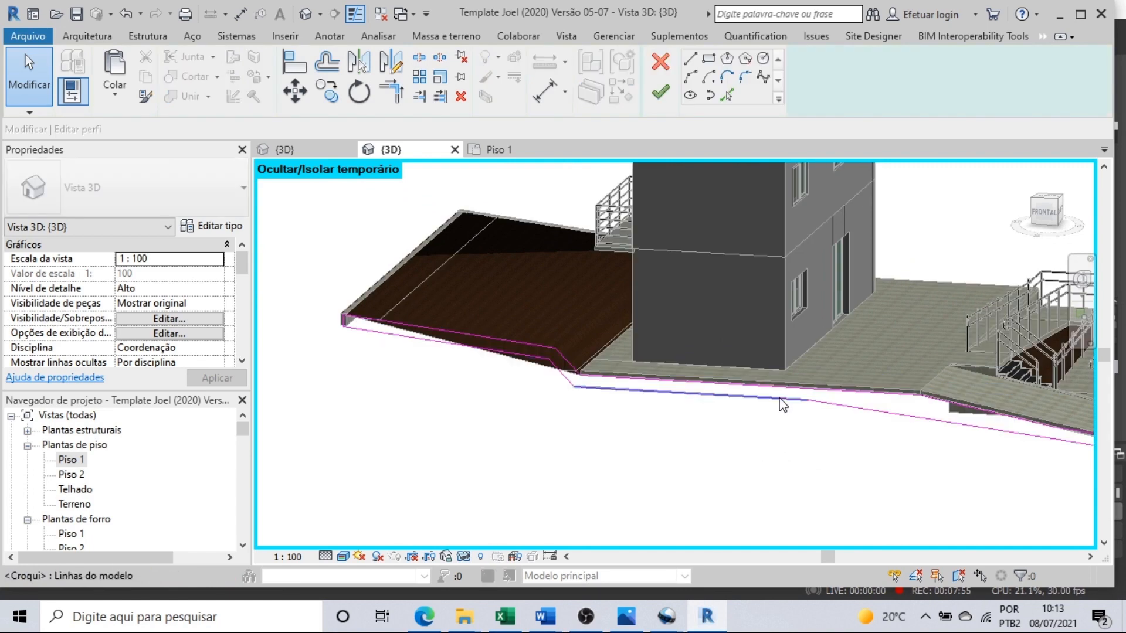
{"action": "scroll", "coordinate": [319, 311], "scroll_direction": "up", "scroll_amount": 3}
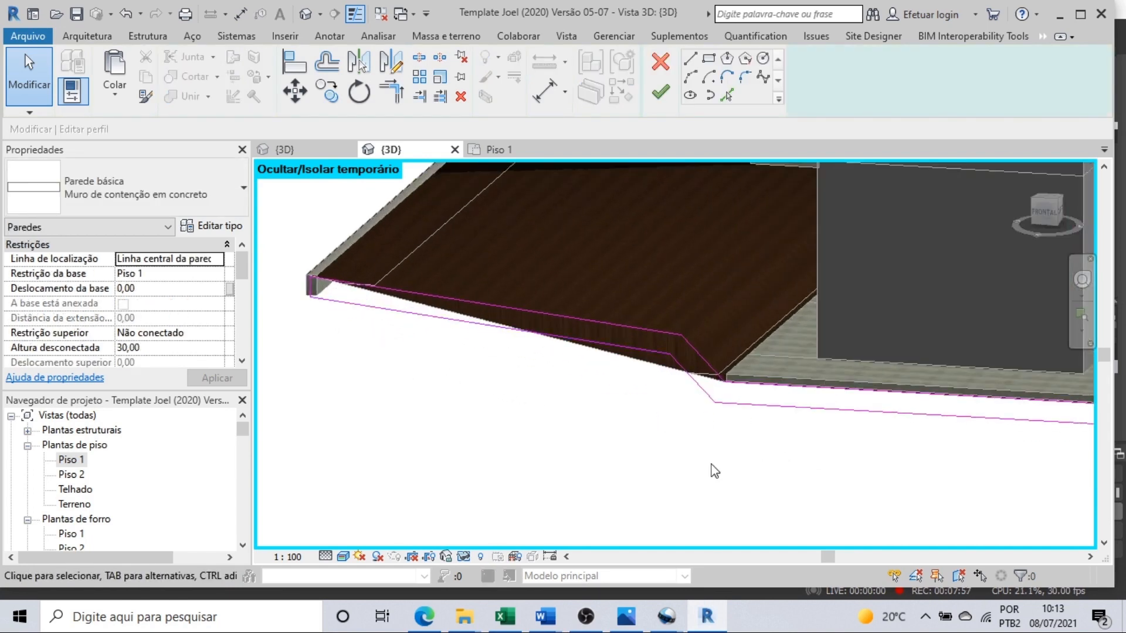
{"action": "middle_click_drag", "start_coordinate": [865, 502], "coordinate": [650, 446]}
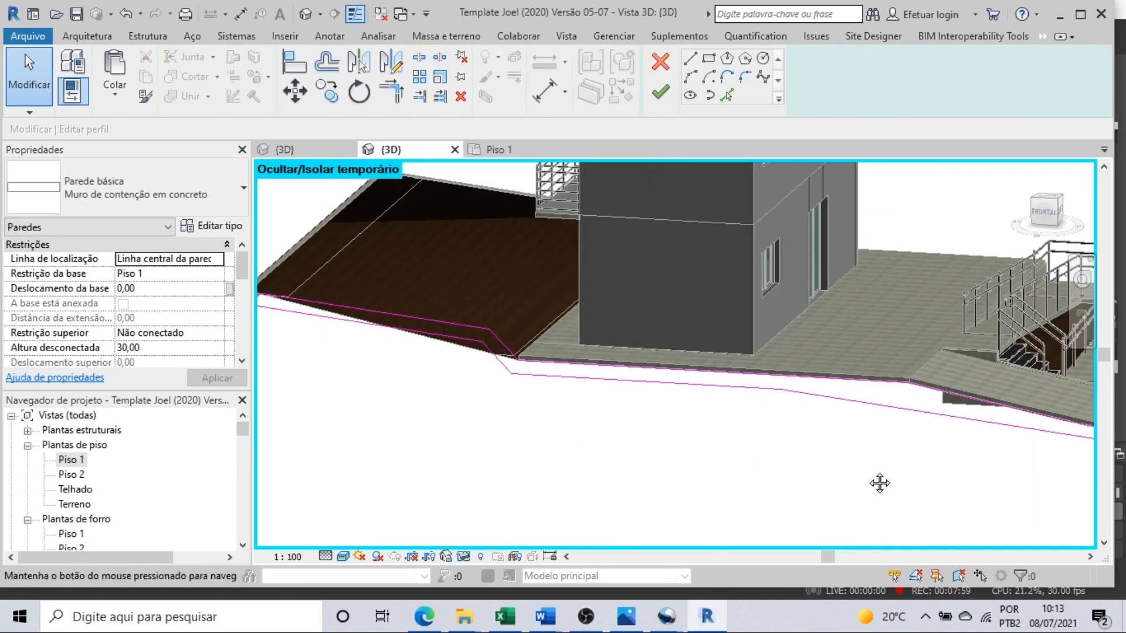
{"action": "middle_click_drag", "start_coordinate": [877, 480], "coordinate": [666, 450]}
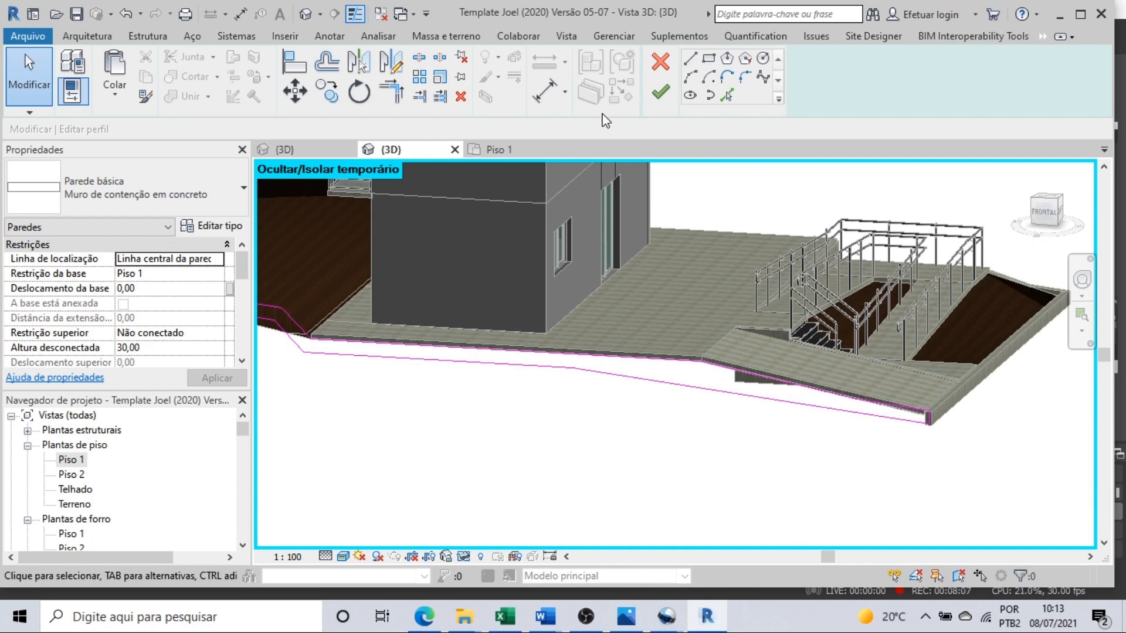
{"action": "left_click", "coordinate": [660, 91]}
{"action": "mouse_move", "coordinate": [708, 445]}
{"action": "middle_mouse_down"}
{"action": "mouse_move", "coordinate": [694, 475]}
{"action": "mouse_move", "coordinate": [815, 475]}
{"action": "middle_mouse_up"}
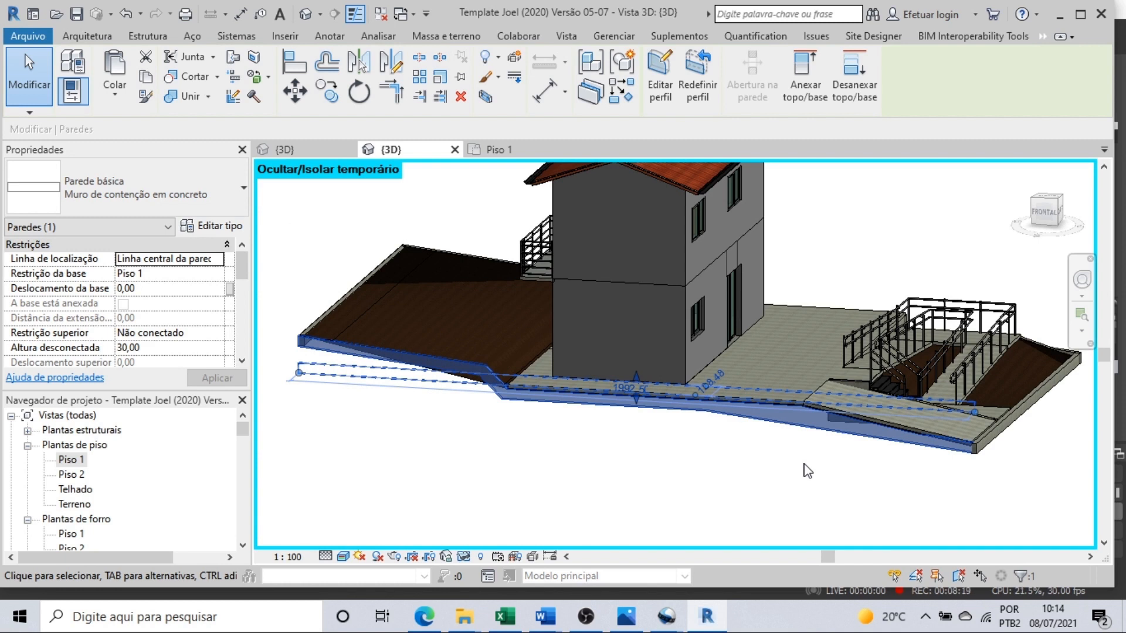
Step: Open the Piso 1 floor plan and examine the retaining wall's position around the lot
{"action": "left_click", "coordinate": [501, 148]}
{"action": "scroll", "coordinate": [589, 267], "scroll_direction": "down", "scroll_amount": 2}
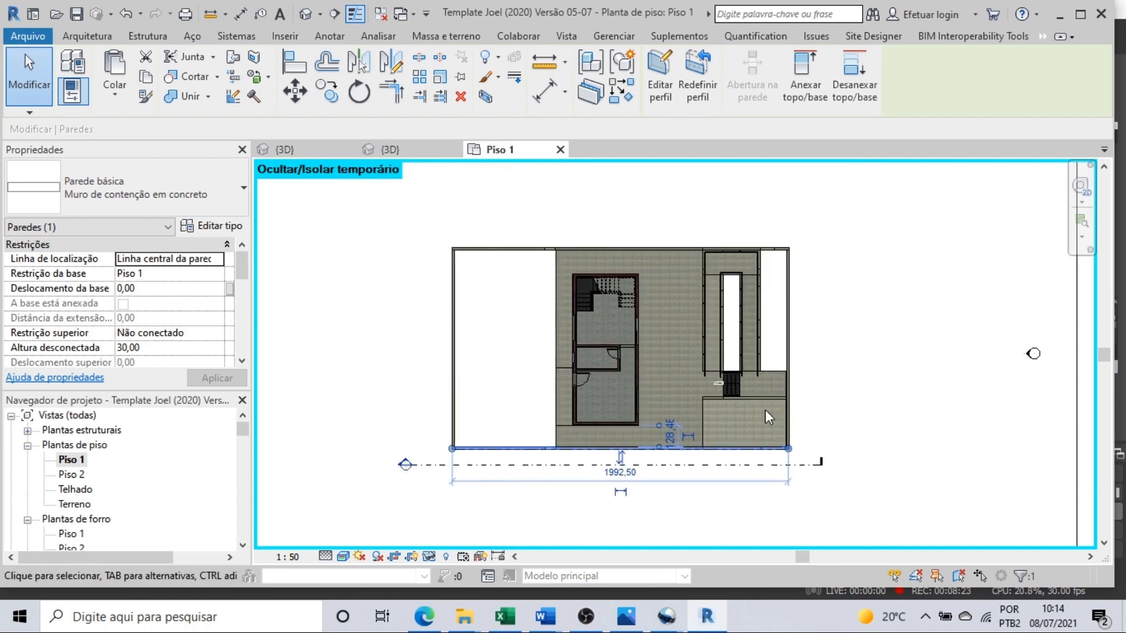
{"action": "scroll", "coordinate": [766, 414], "scroll_direction": "up", "scroll_amount": 3}
{"action": "scroll", "coordinate": [827, 390], "scroll_direction": "down", "scroll_amount": 2}
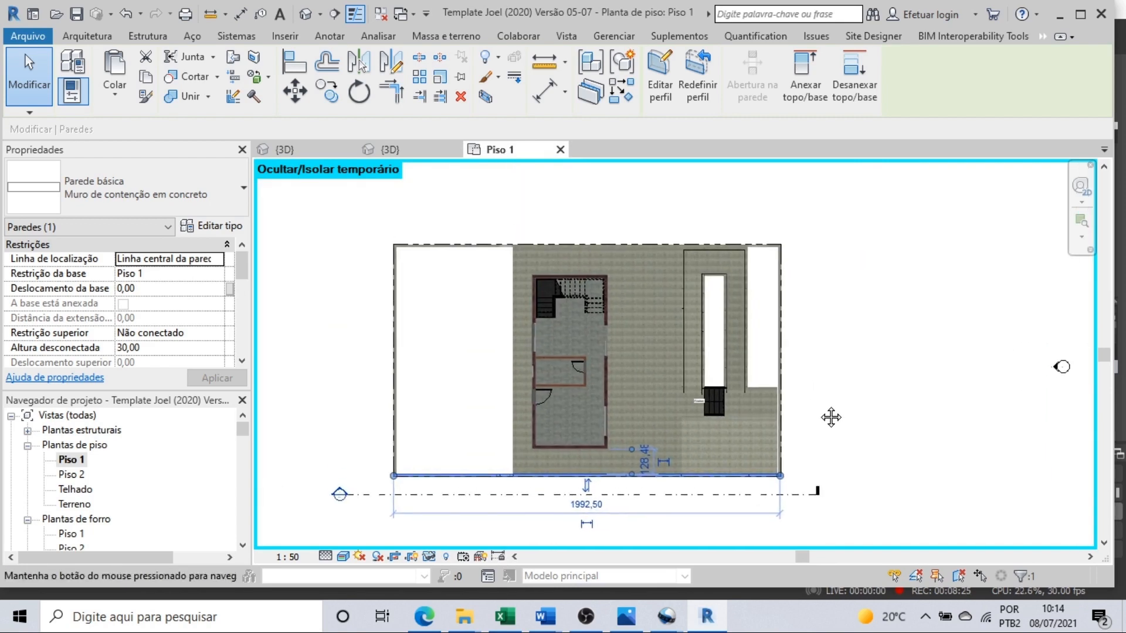
{"action": "scroll", "coordinate": [799, 344], "scroll_direction": "up", "scroll_amount": 2}
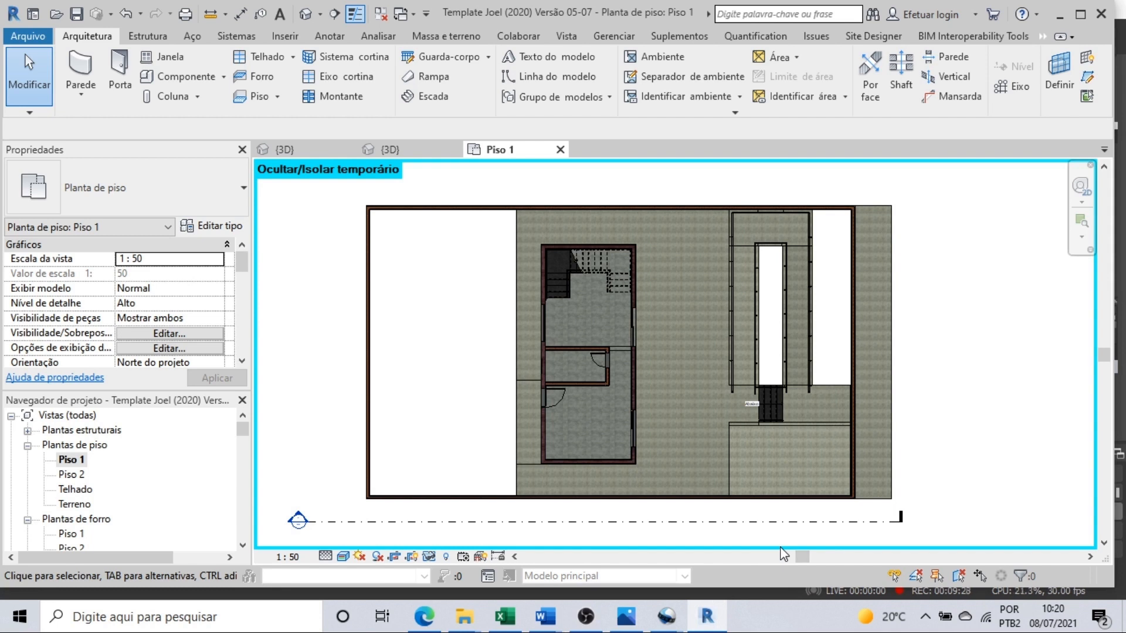
Step: Open the boundary sketch of the outdoor floor outside the front wall, examine its edges along the wall, and close the sketch
{"action": "left_click", "coordinate": [897, 420]}
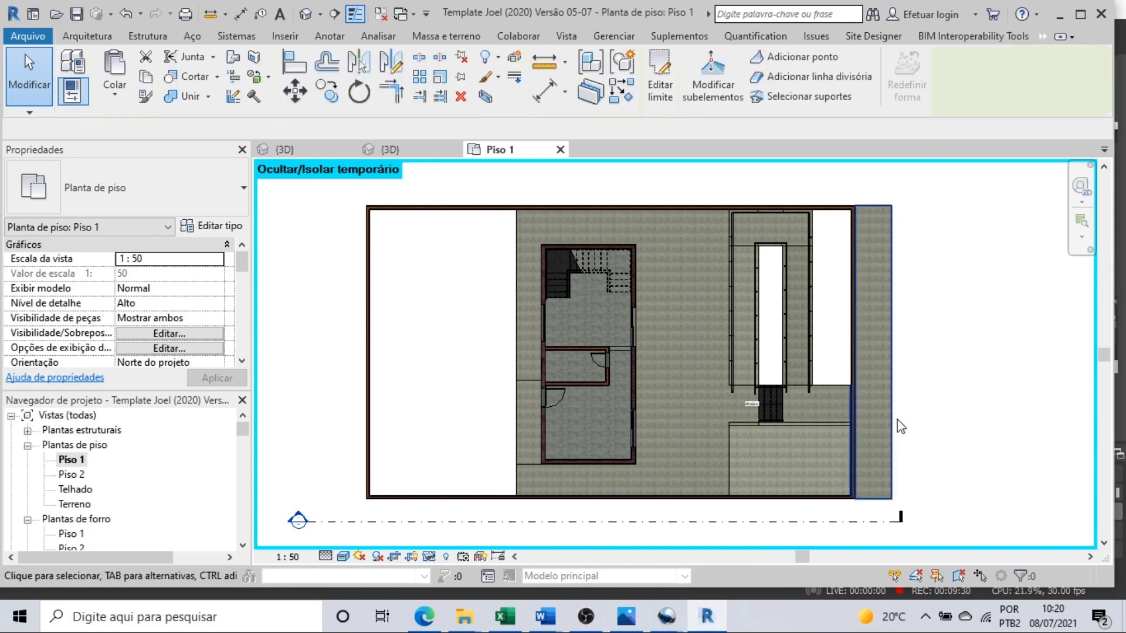
{"action": "double_click", "coordinate": [898, 425]}
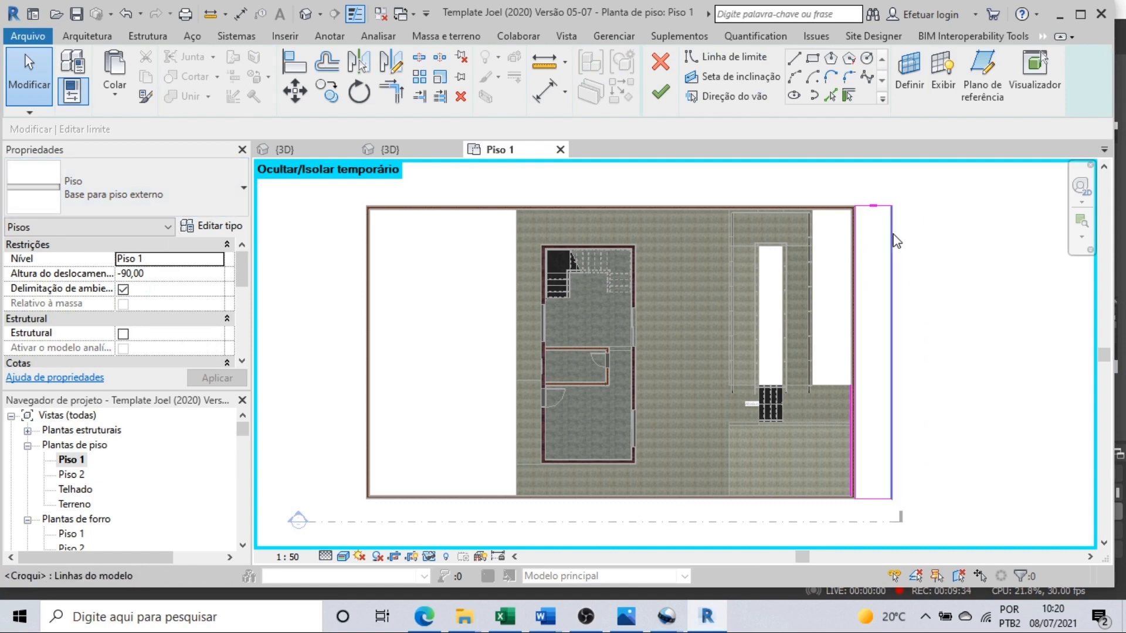
{"action": "left_click", "coordinate": [889, 479]}
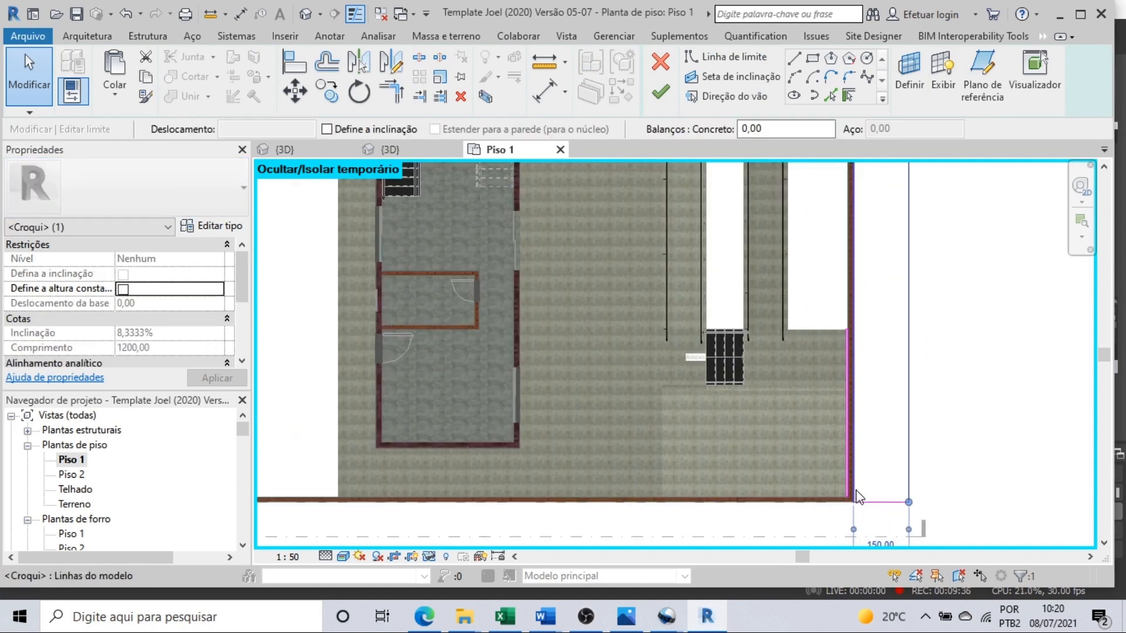
{"action": "scroll", "coordinate": [862, 481], "scroll_direction": "up", "scroll_amount": 2}
{"action": "scroll", "coordinate": [835, 375], "scroll_direction": "up", "scroll_amount": 3}
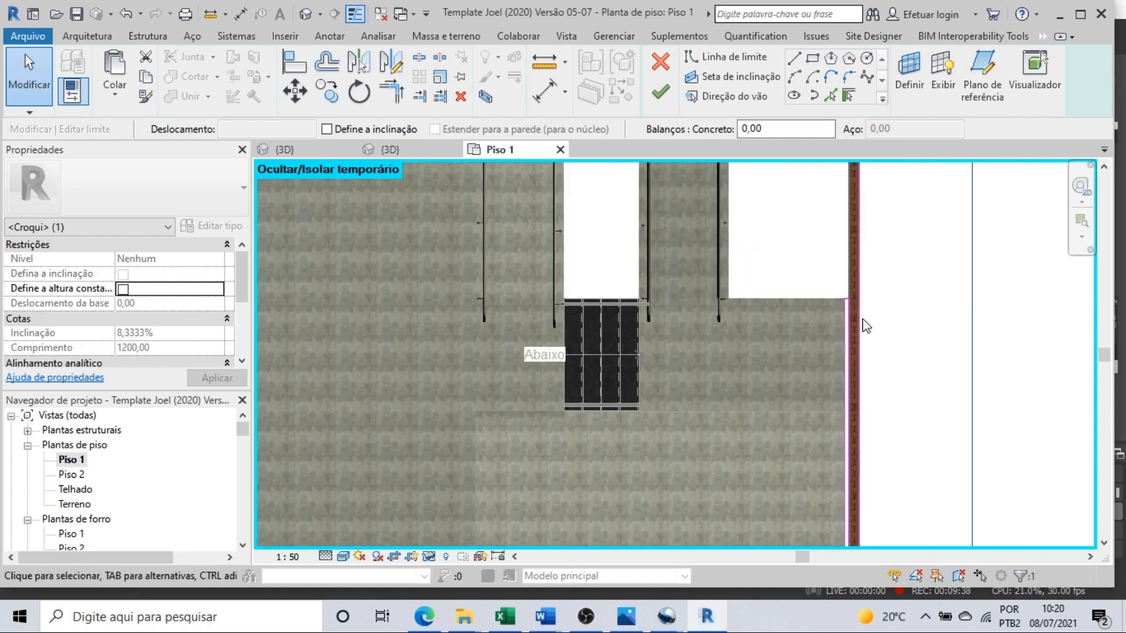
{"action": "scroll", "coordinate": [827, 306], "scroll_direction": "up", "scroll_amount": 1}
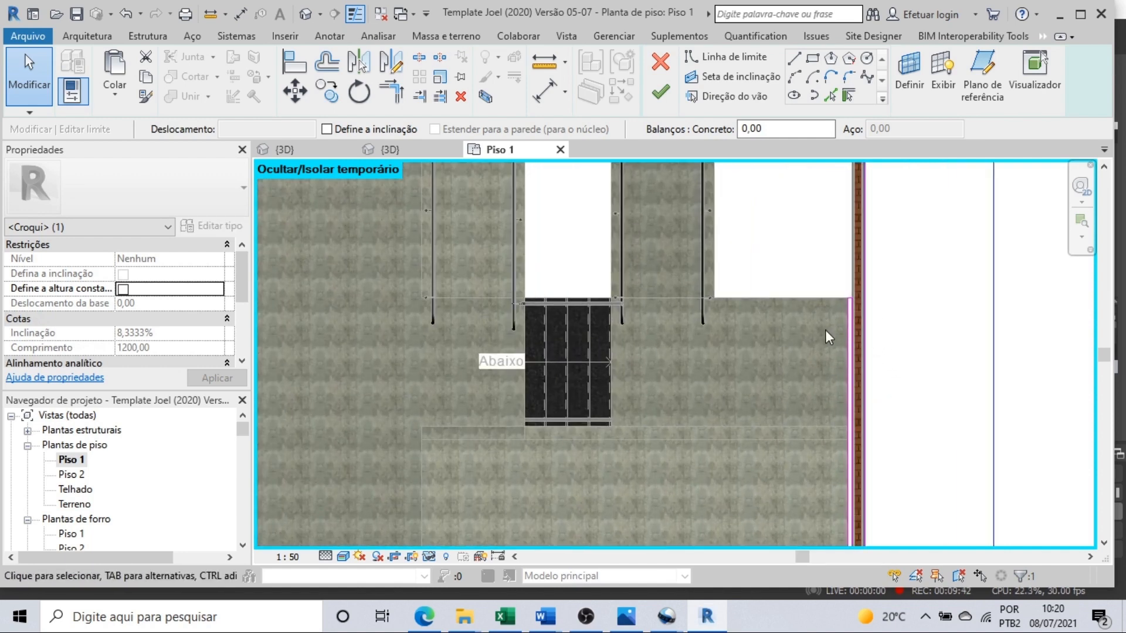
{"action": "scroll", "coordinate": [828, 326], "scroll_direction": "up", "scroll_amount": 4}
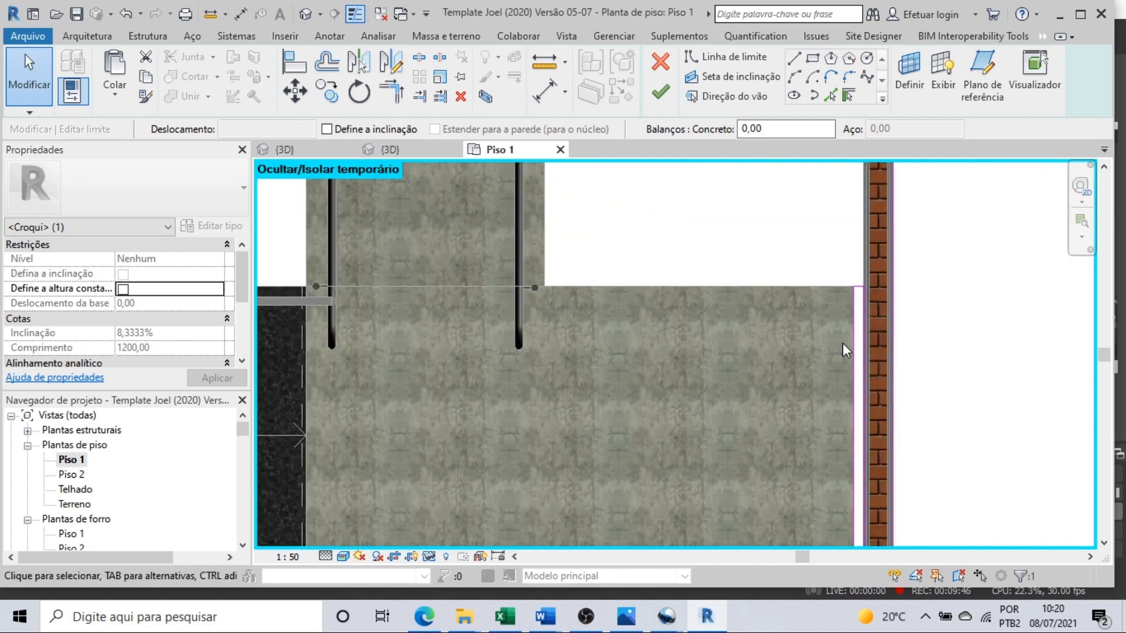
{"action": "scroll", "coordinate": [843, 343], "scroll_direction": "down", "scroll_amount": 6}
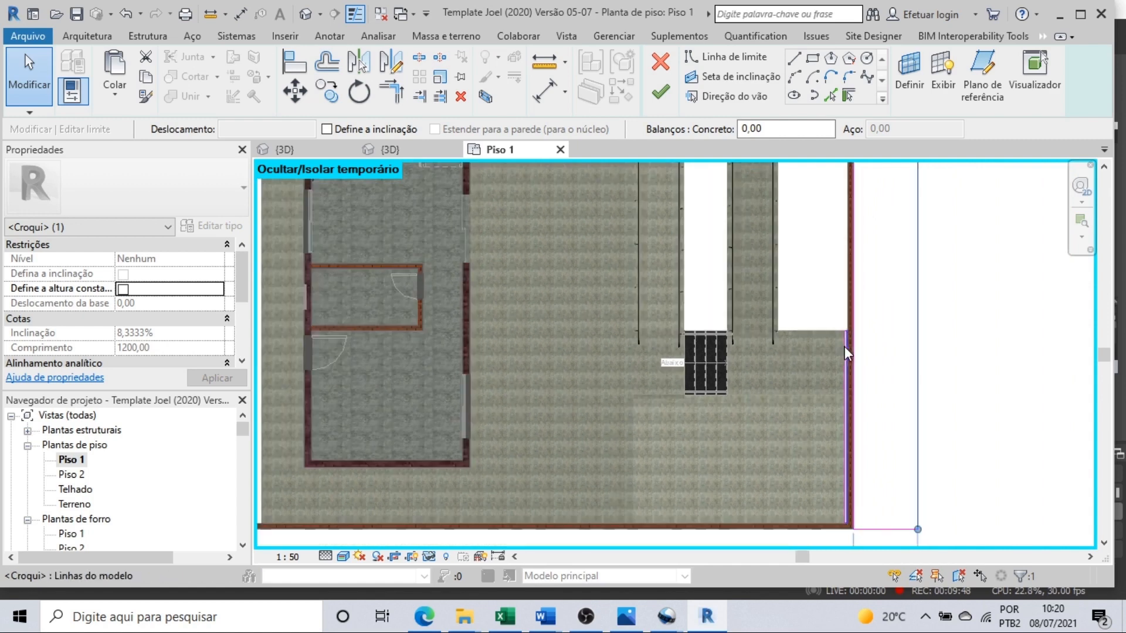
{"action": "scroll", "coordinate": [843, 346], "scroll_direction": "down", "scroll_amount": 1}
{"action": "scroll", "coordinate": [841, 469], "scroll_direction": "up", "scroll_amount": 5}
{"action": "scroll", "coordinate": [837, 505], "scroll_direction": "down", "scroll_amount": 3}
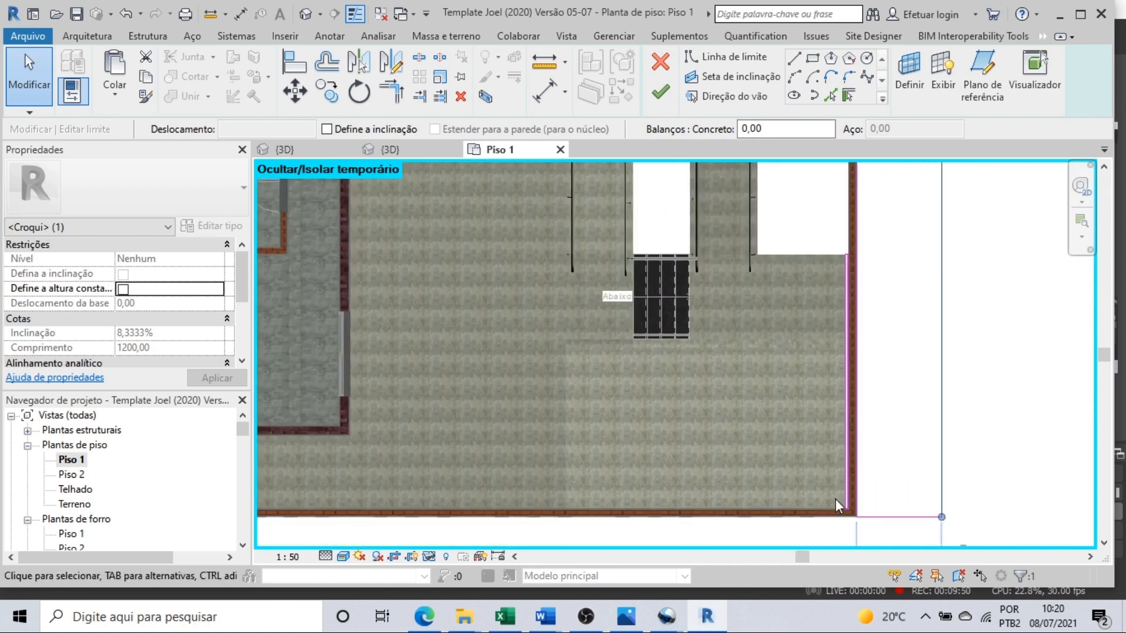
{"action": "scroll", "coordinate": [835, 499], "scroll_direction": "down", "scroll_amount": 4}
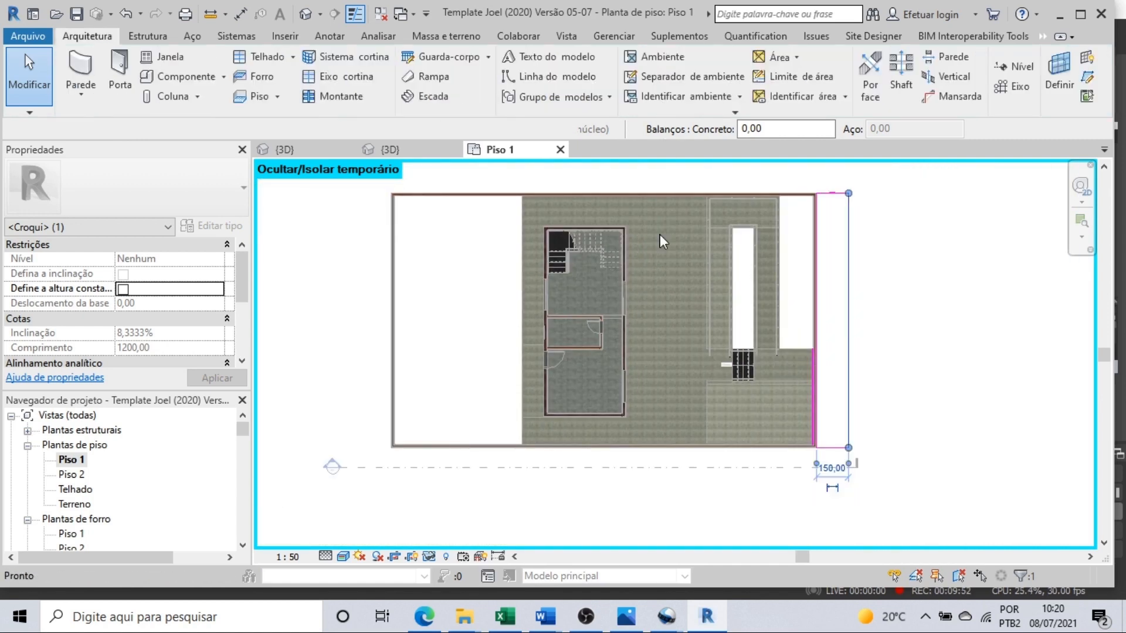
{"action": "left_click", "coordinate": [482, 192]}
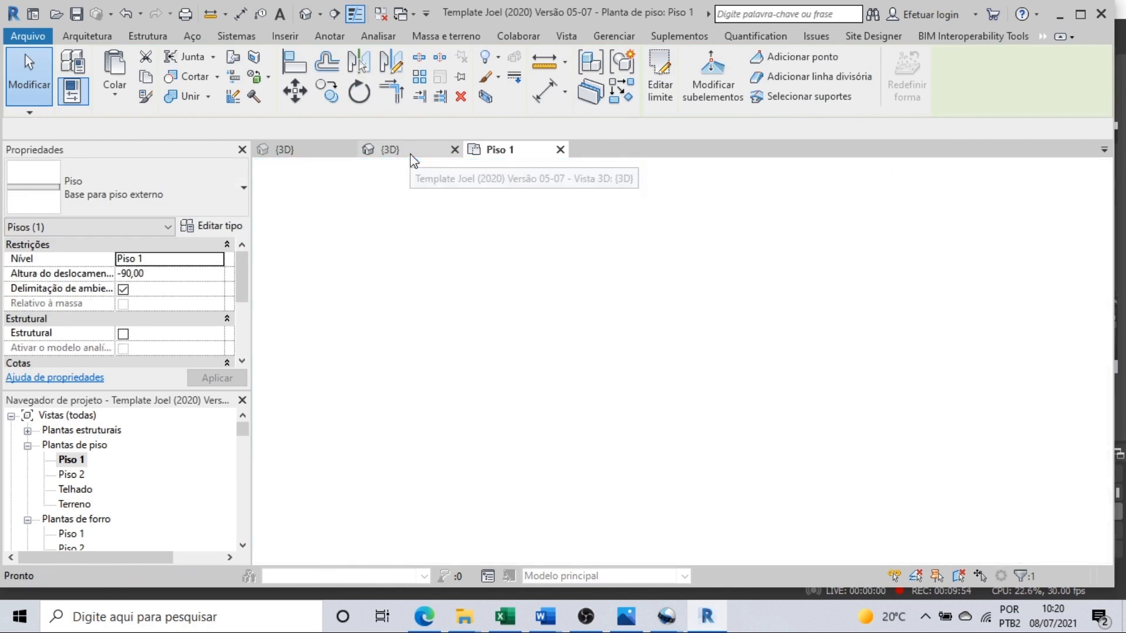
Step: Switch to the 3D view and check the base offset properties of the front and rear 15 cm boundary walls
{"action": "left_click", "coordinate": [411, 152]}
{"action": "scroll", "coordinate": [460, 445], "scroll_direction": "up", "scroll_amount": 3}
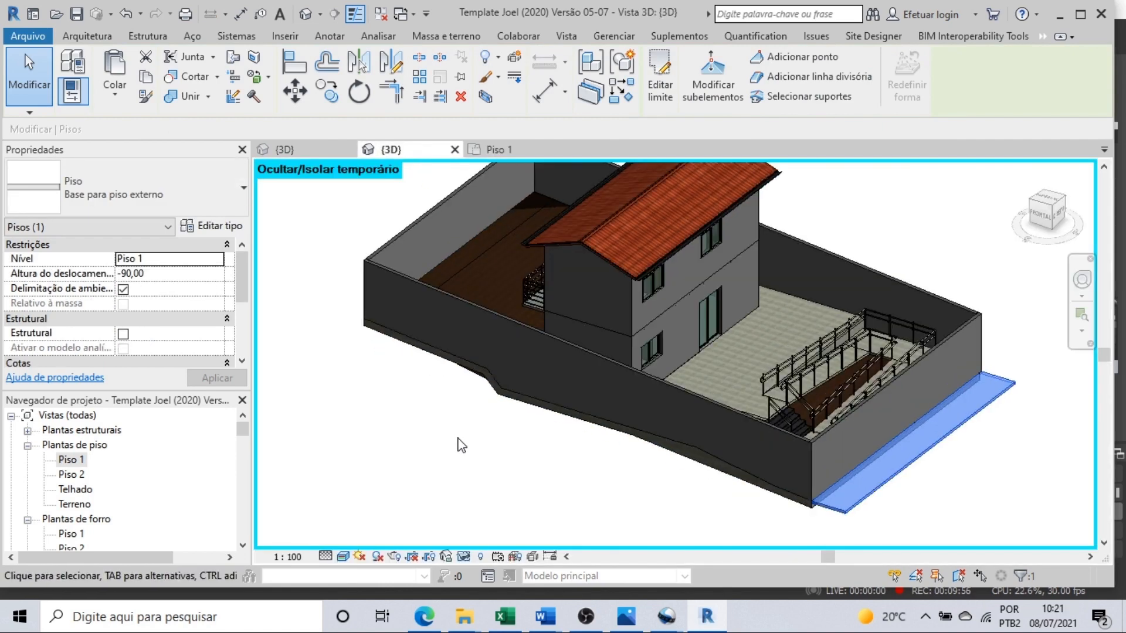
{"action": "left_click", "coordinate": [459, 445]}
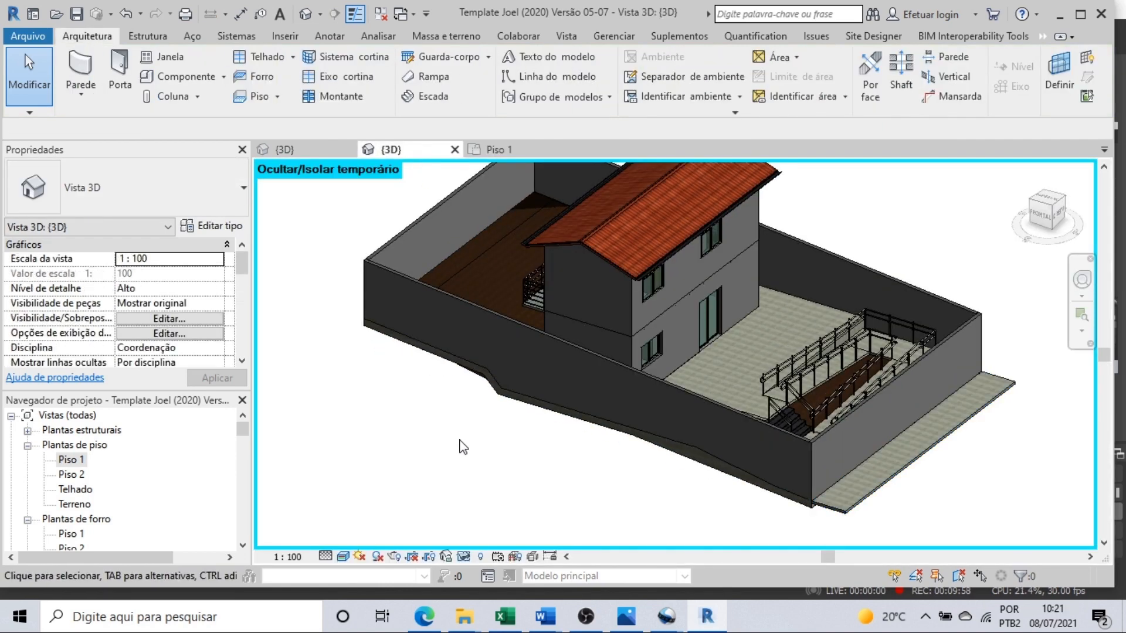
{"action": "scroll", "coordinate": [487, 460], "scroll_direction": "down", "scroll_amount": 2}
{"action": "scroll", "coordinate": [498, 461], "scroll_direction": "up", "scroll_amount": 1}
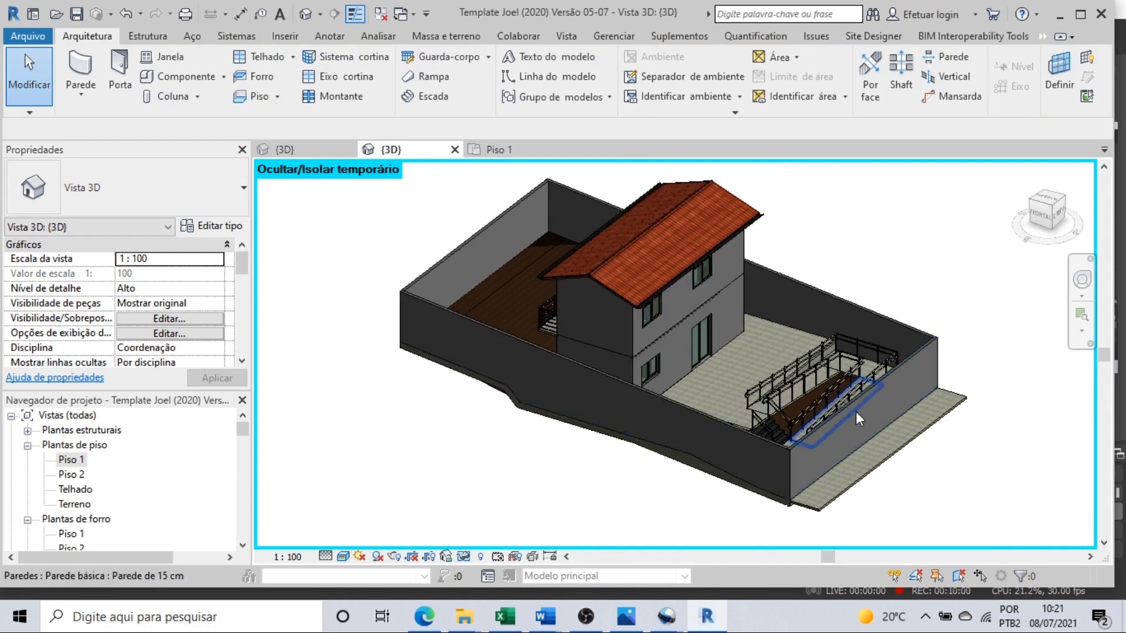
{"action": "left_click", "coordinate": [904, 365]}
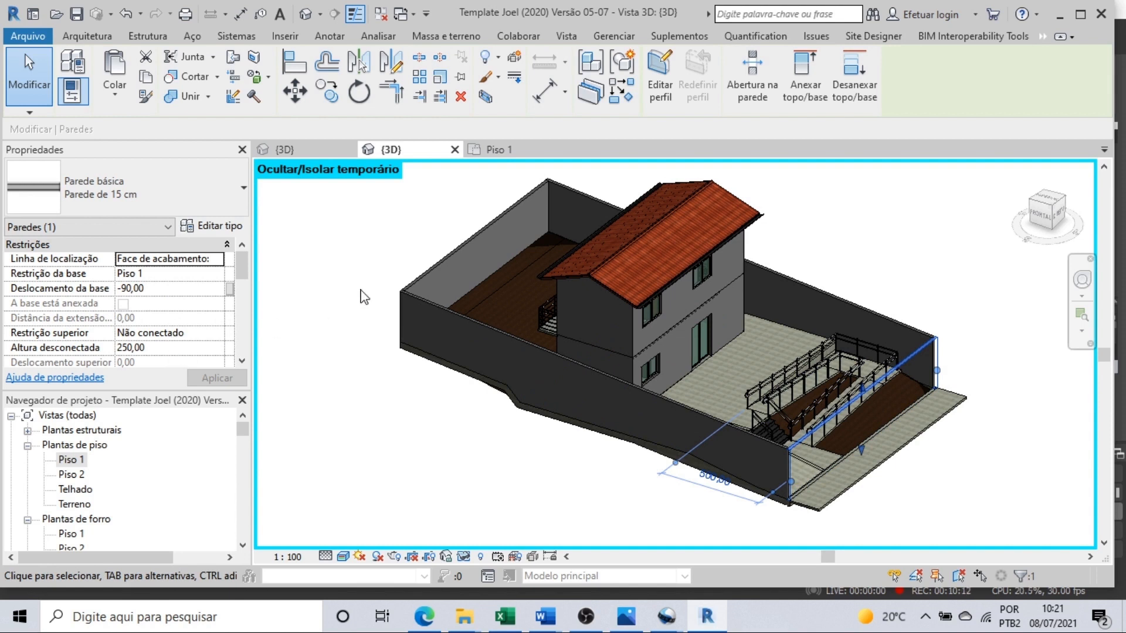
{"action": "left_click", "coordinate": [427, 266]}
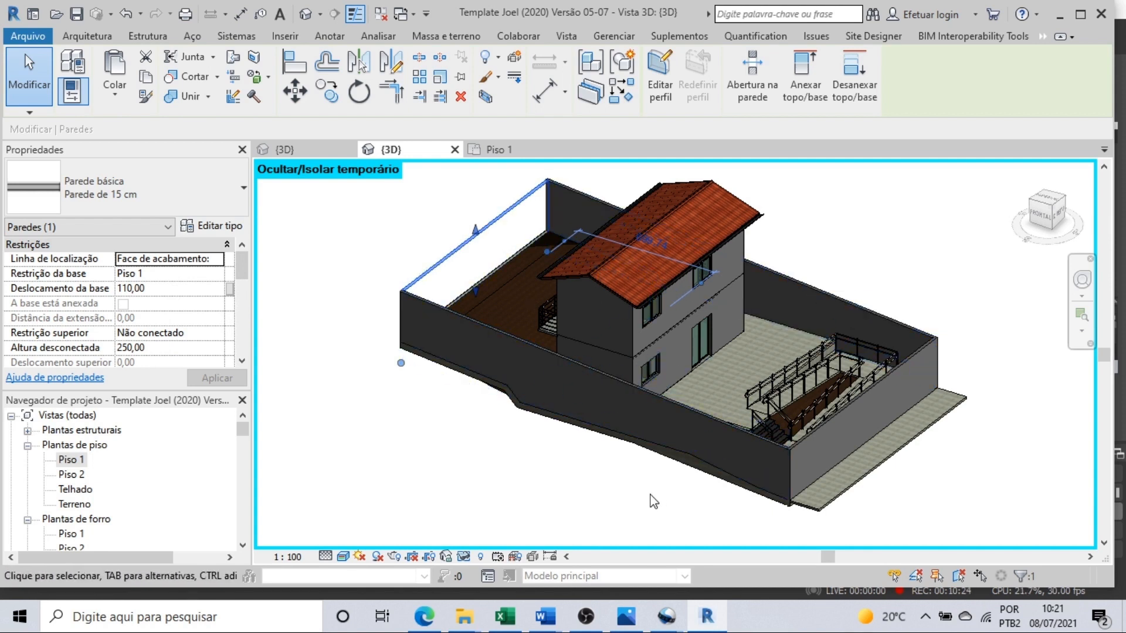
Step: Open the profile sketch of the long 15 cm side boundary wall and examine its vertical end lines
{"action": "left_click", "coordinate": [530, 355]}
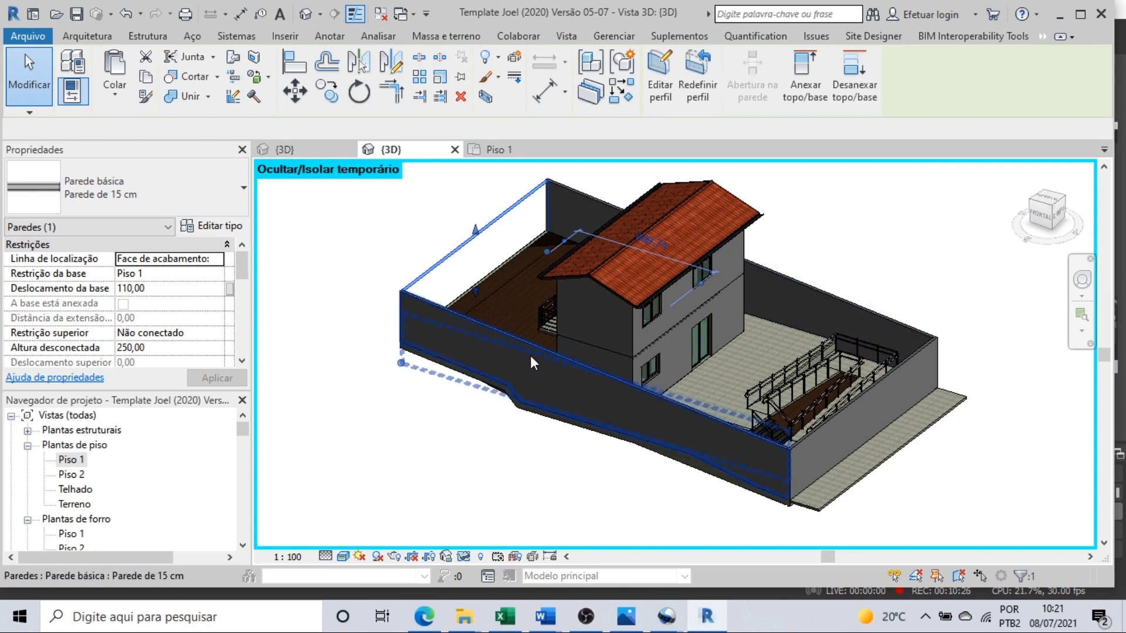
{"action": "double_click", "coordinate": [530, 355]}
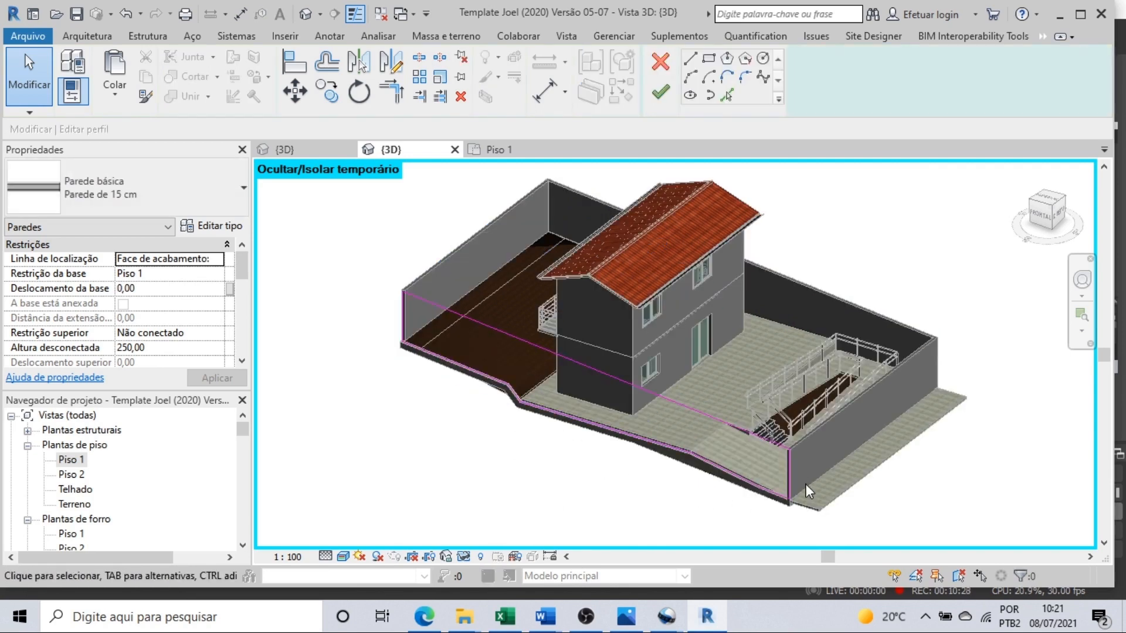
{"action": "scroll", "coordinate": [790, 476], "scroll_direction": "up", "scroll_amount": 3}
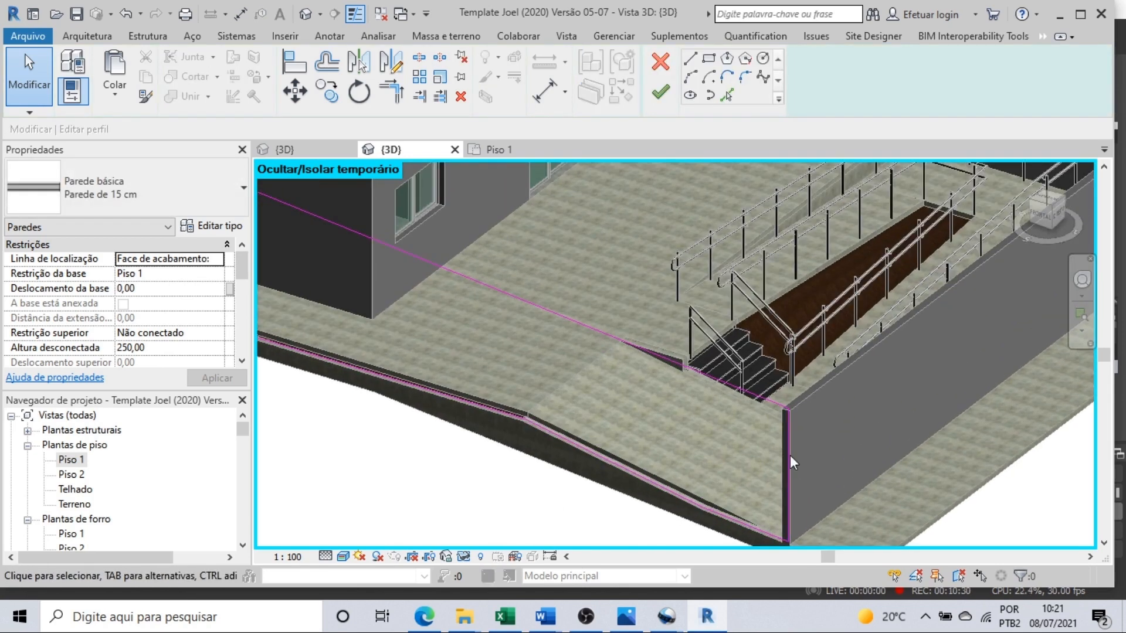
{"action": "scroll", "coordinate": [790, 445], "scroll_direction": "down", "scroll_amount": 5}
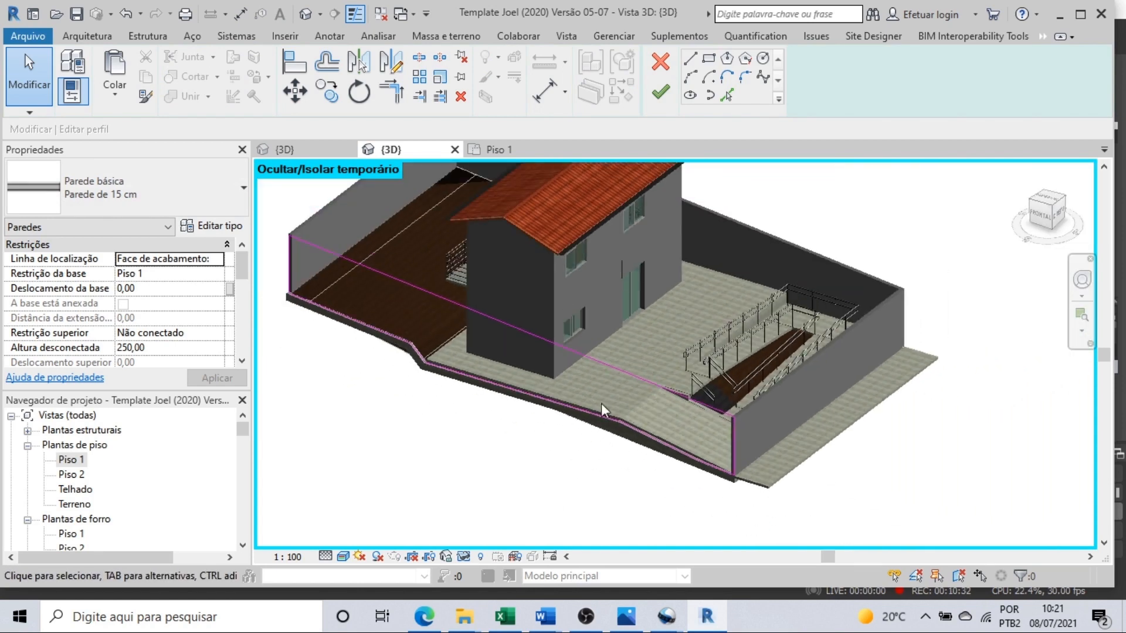
{"action": "scroll", "coordinate": [727, 446], "scroll_direction": "up", "scroll_amount": 2}
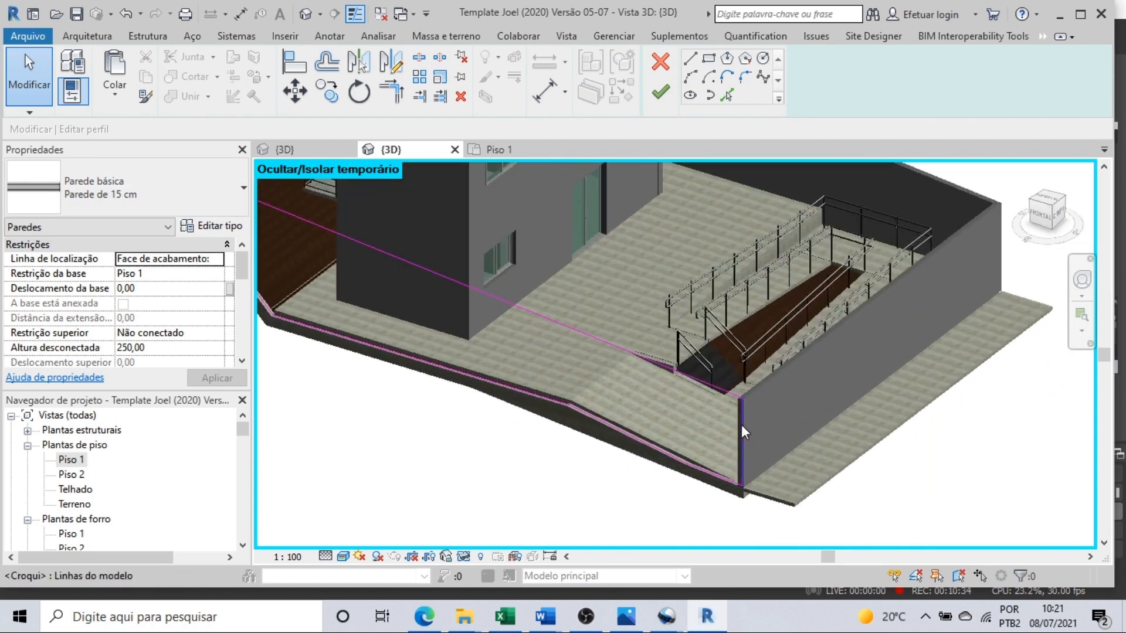
{"action": "scroll", "coordinate": [757, 392], "scroll_direction": "up", "scroll_amount": 2}
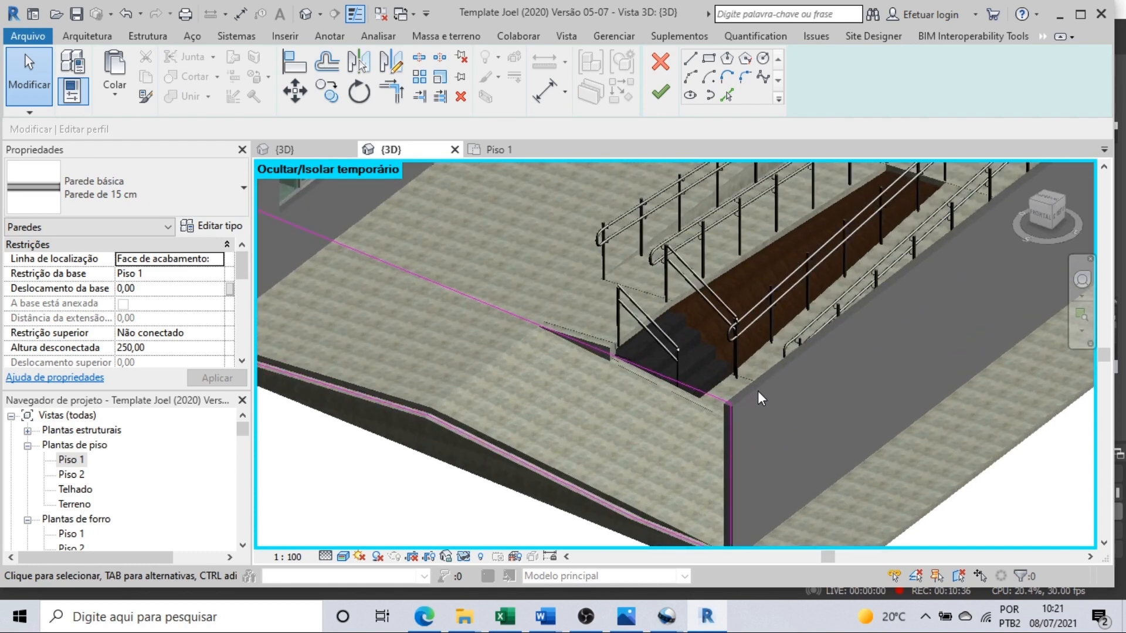
{"action": "scroll", "coordinate": [757, 391], "scroll_direction": "down", "scroll_amount": 4}
{"action": "scroll", "coordinate": [407, 267], "scroll_direction": "up", "scroll_amount": 3}
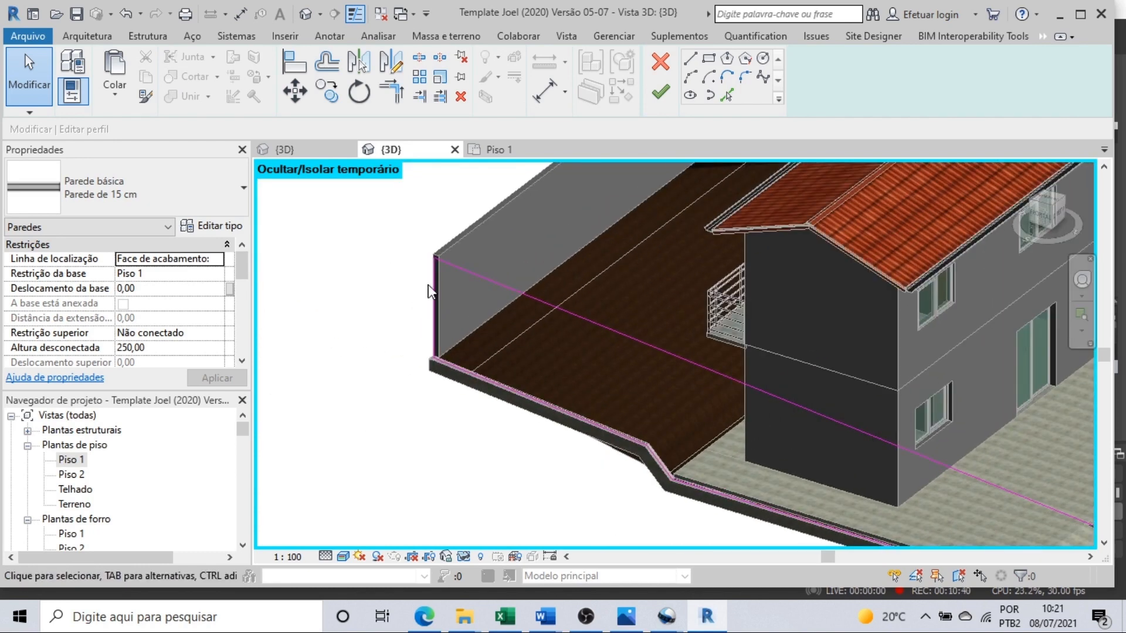
Step: Examine the side wall's profile sketch along its stepped lower edge and sloping top line, and finish the profile edit
{"action": "scroll", "coordinate": [493, 439], "scroll_direction": "down", "scroll_amount": 2}
{"action": "scroll", "coordinate": [581, 445], "scroll_direction": "down", "scroll_amount": 1}
{"action": "scroll", "coordinate": [583, 445], "scroll_direction": "up", "scroll_amount": 3}
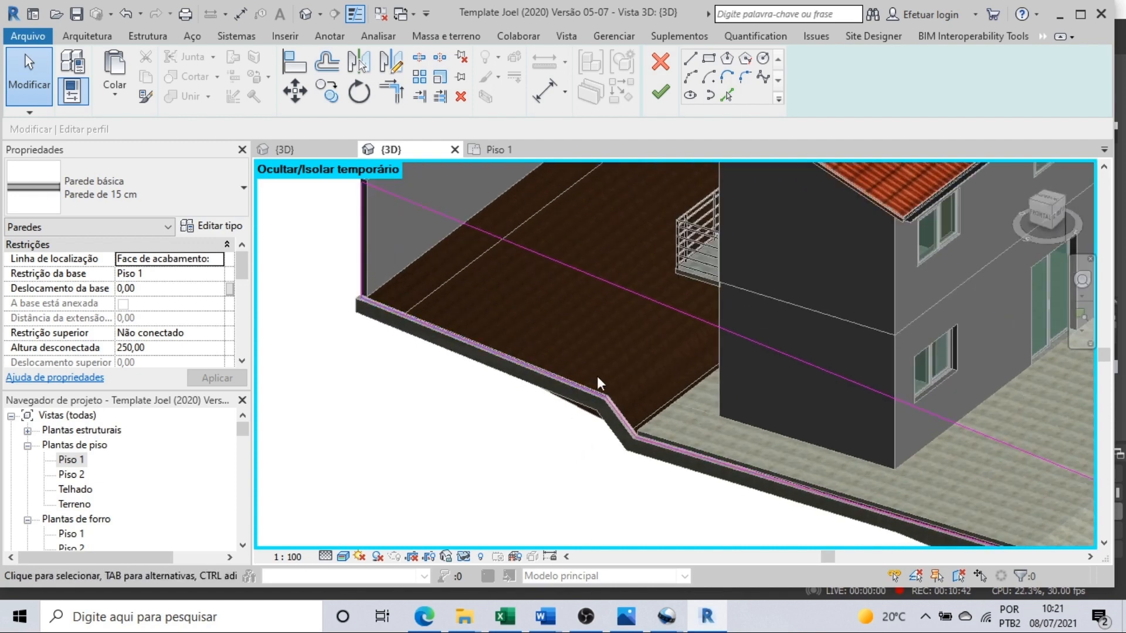
{"action": "scroll", "coordinate": [628, 440], "scroll_direction": "down", "scroll_amount": 1}
{"action": "middle_click_drag", "start_coordinate": [627, 440], "coordinate": [491, 355]}
{"action": "left_click", "coordinate": [498, 358]}
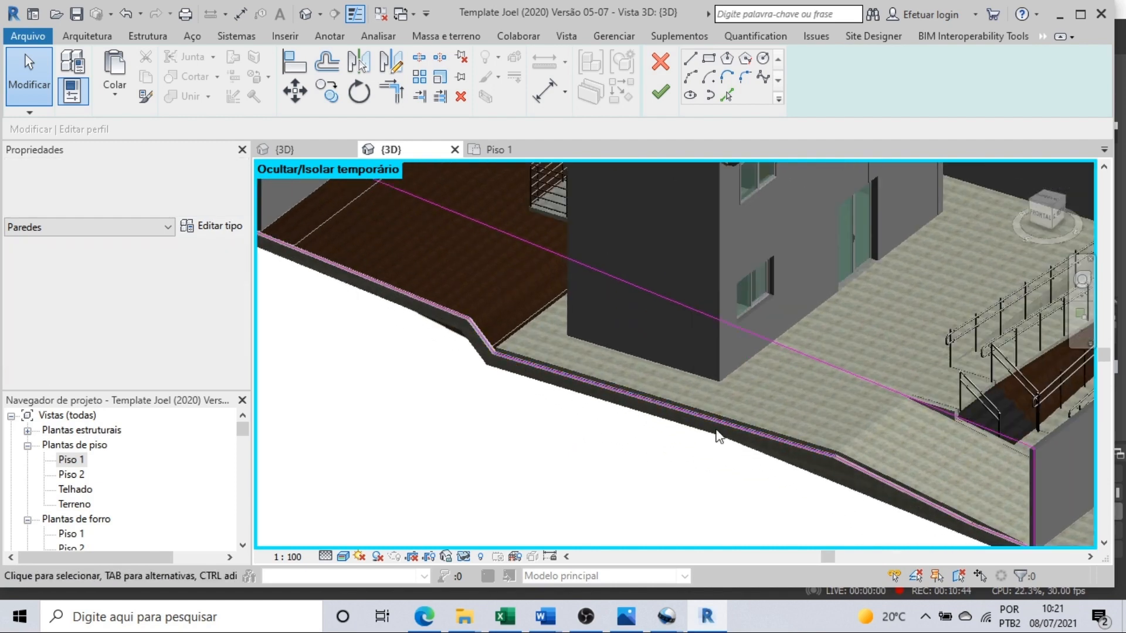
{"action": "scroll", "coordinate": [835, 455], "scroll_direction": "up", "scroll_amount": 1}
{"action": "middle_click_drag", "start_coordinate": [834, 455], "coordinate": [803, 440]}
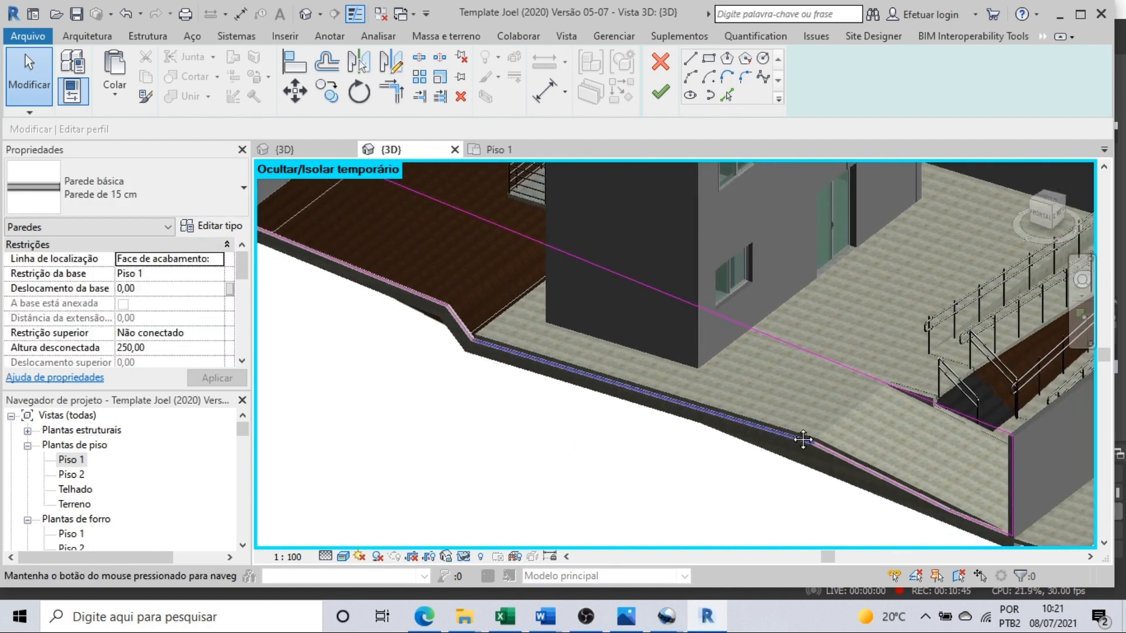
{"action": "scroll", "coordinate": [935, 495], "scroll_direction": "down", "scroll_amount": 3}
{"action": "scroll", "coordinate": [968, 463], "scroll_direction": "down", "scroll_amount": 1}
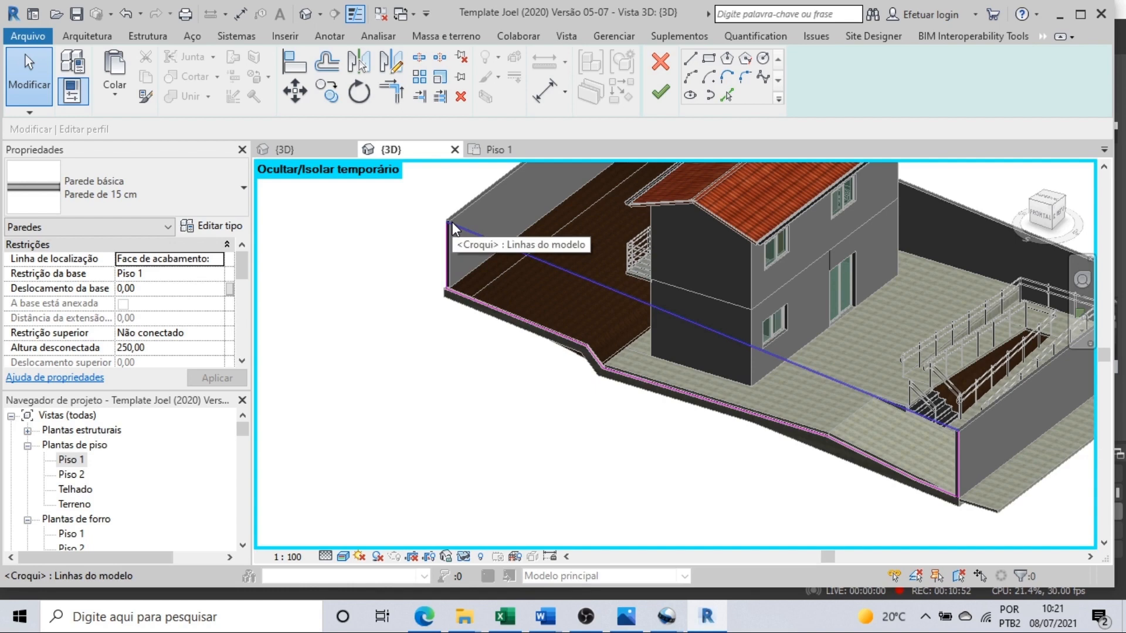
{"action": "left_click", "coordinate": [660, 92]}
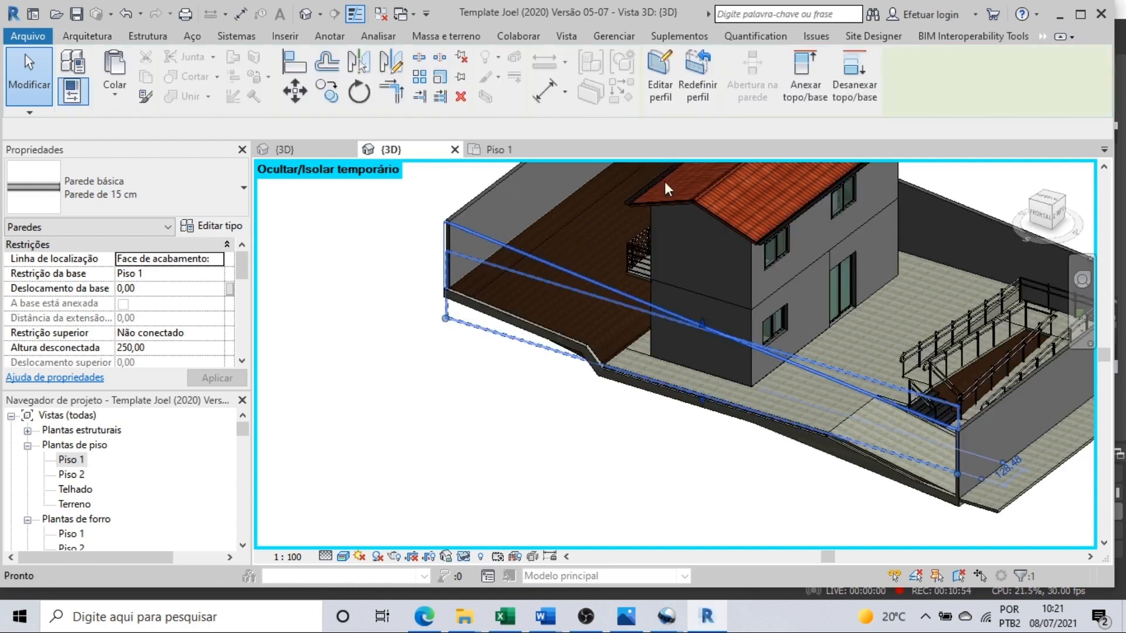
{"action": "left_click", "coordinate": [648, 425]}
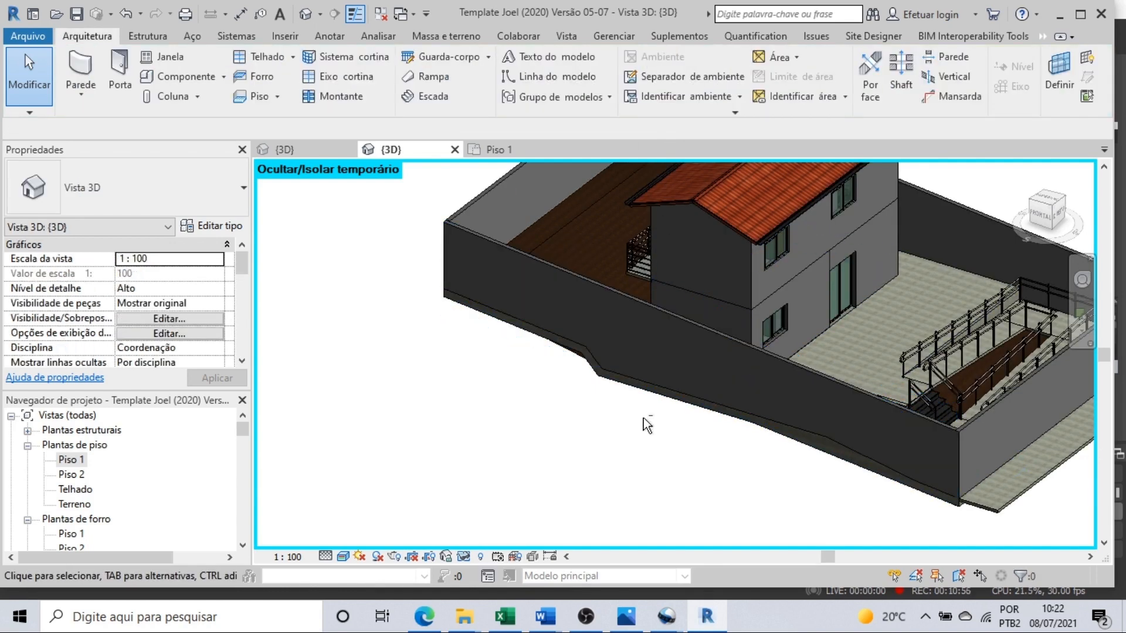
{"action": "middle_click_drag", "start_coordinate": [648, 425], "coordinate": [450, 339], "text": "shift"}
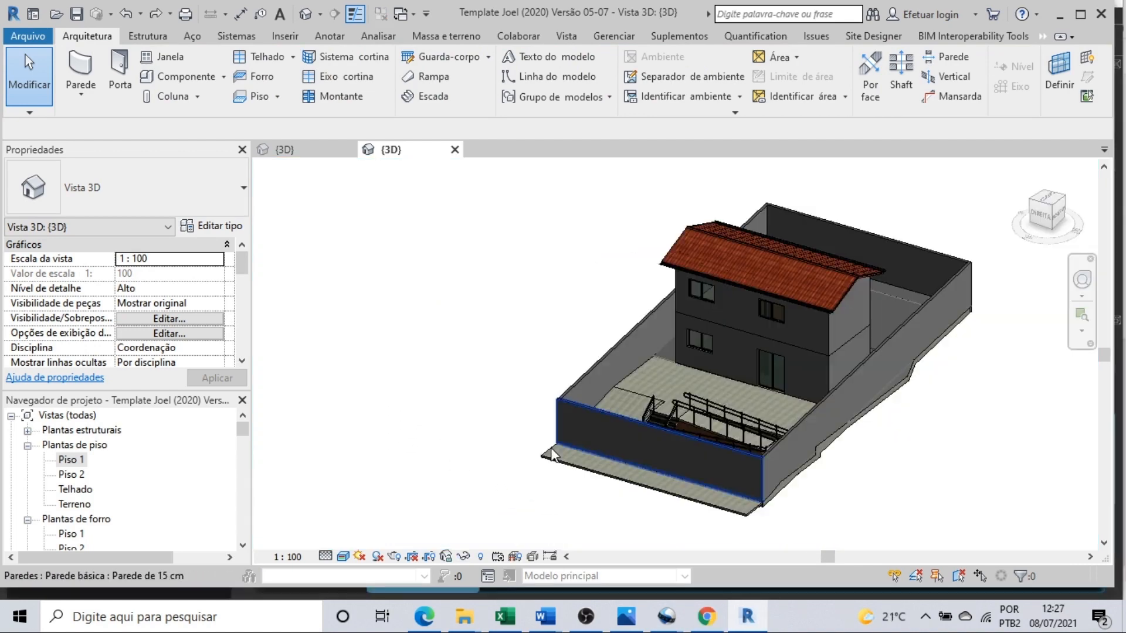
Step: Place a Portão basculante de 250x220 in the front boundary wall on the Piso 1 plan, alongside the 250 dimension
{"action": "scroll", "coordinate": [551, 448], "scroll_direction": "up", "scroll_amount": 3}
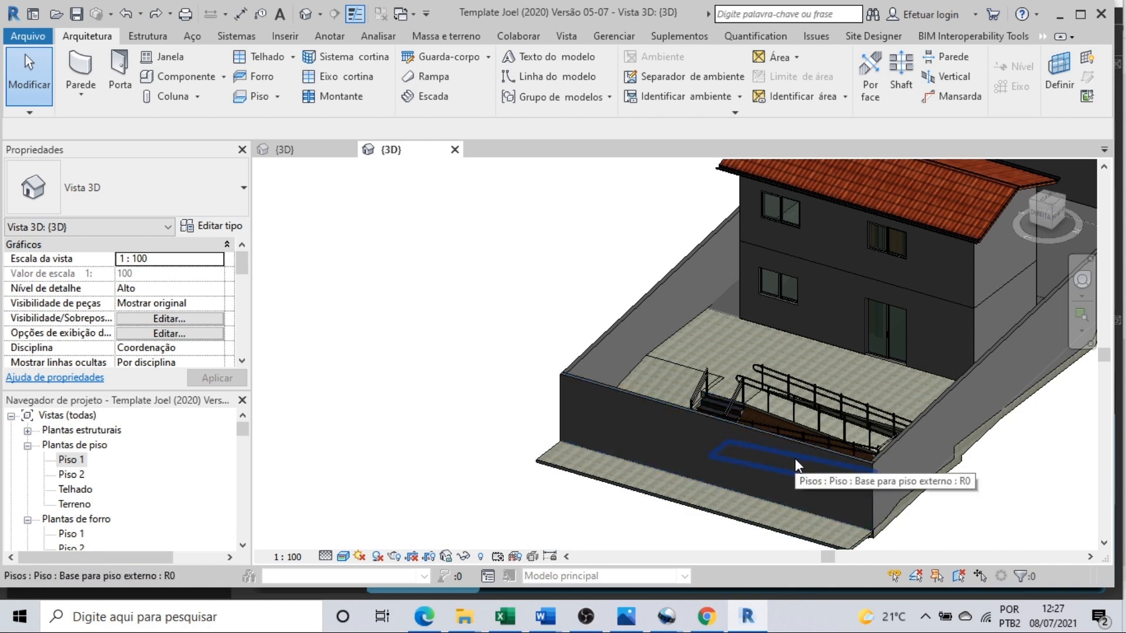
{"action": "double_click", "coordinate": [68, 463]}
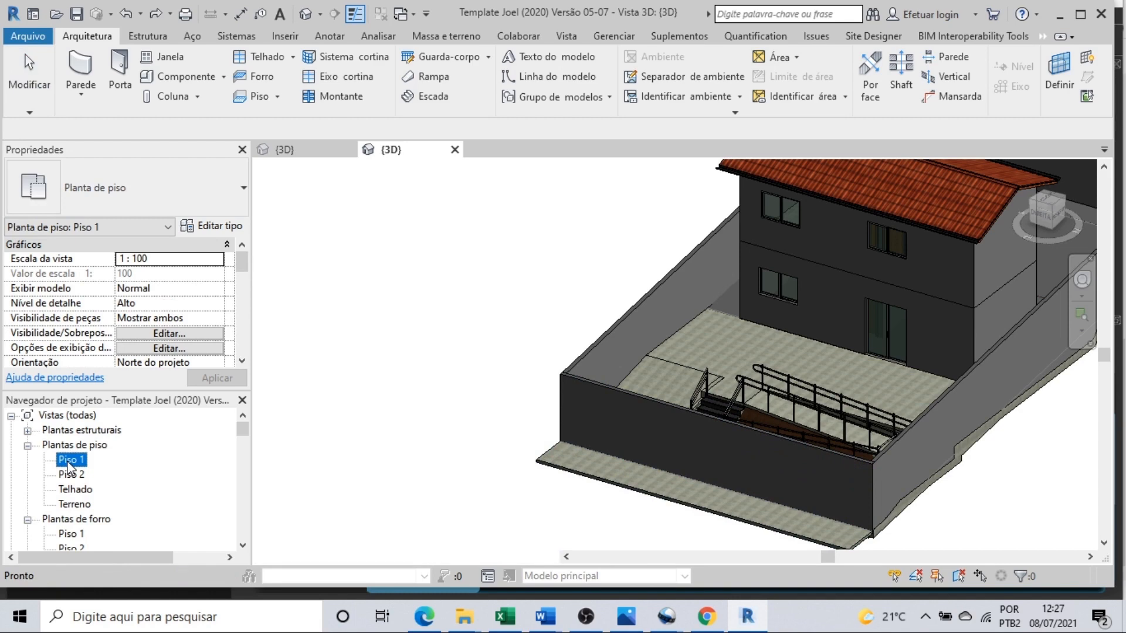
{"action": "scroll", "coordinate": [759, 331], "scroll_direction": "up", "scroll_amount": 2}
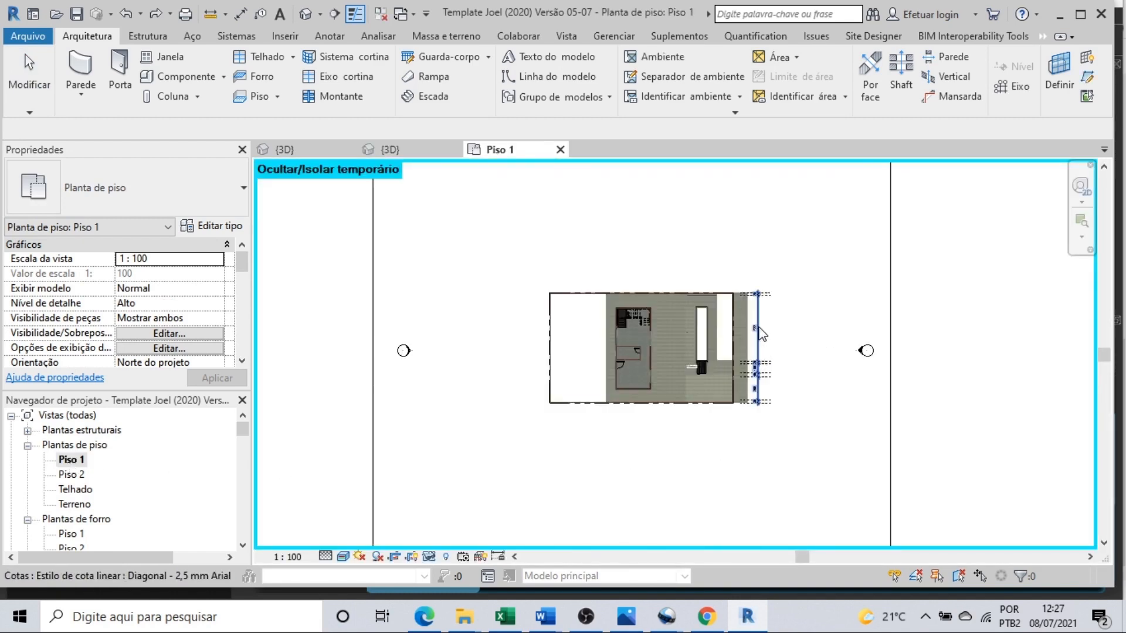
{"action": "scroll", "coordinate": [759, 331], "scroll_direction": "up", "scroll_amount": 4}
{"action": "middle_click_drag", "start_coordinate": [765, 383], "coordinate": [801, 307]}
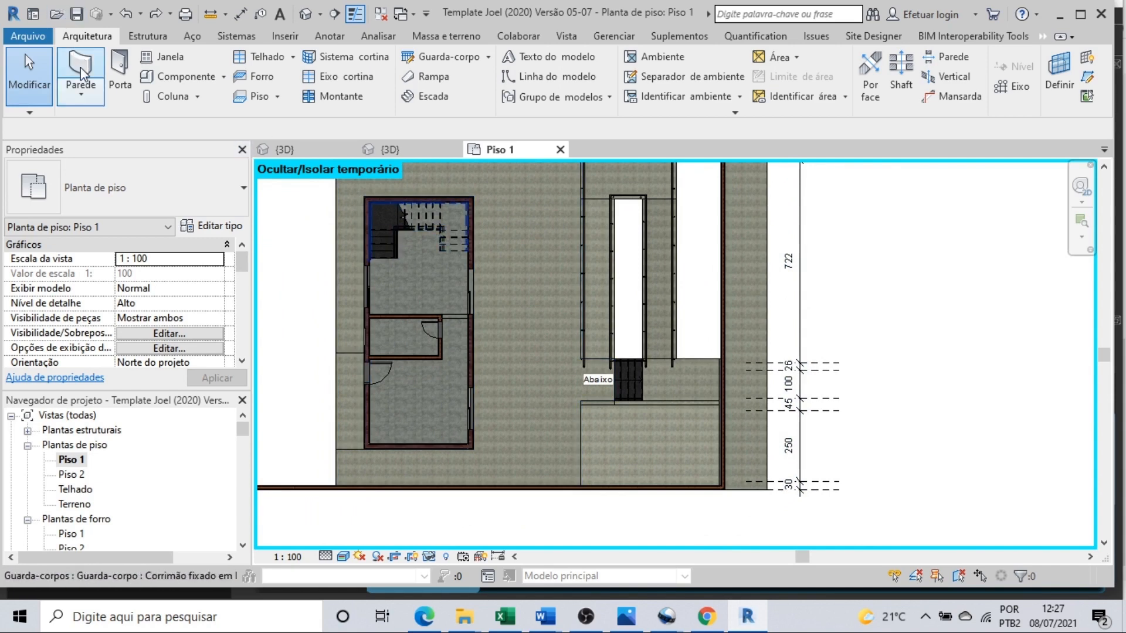
{"action": "left_click", "coordinate": [117, 83]}
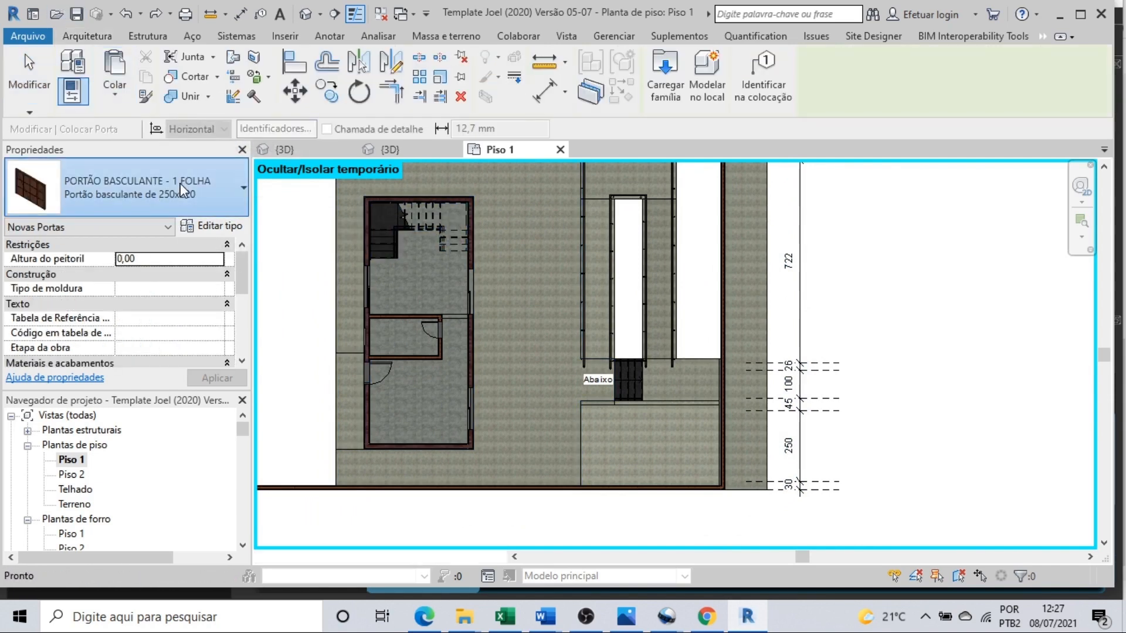
{"action": "left_click", "coordinate": [177, 205]}
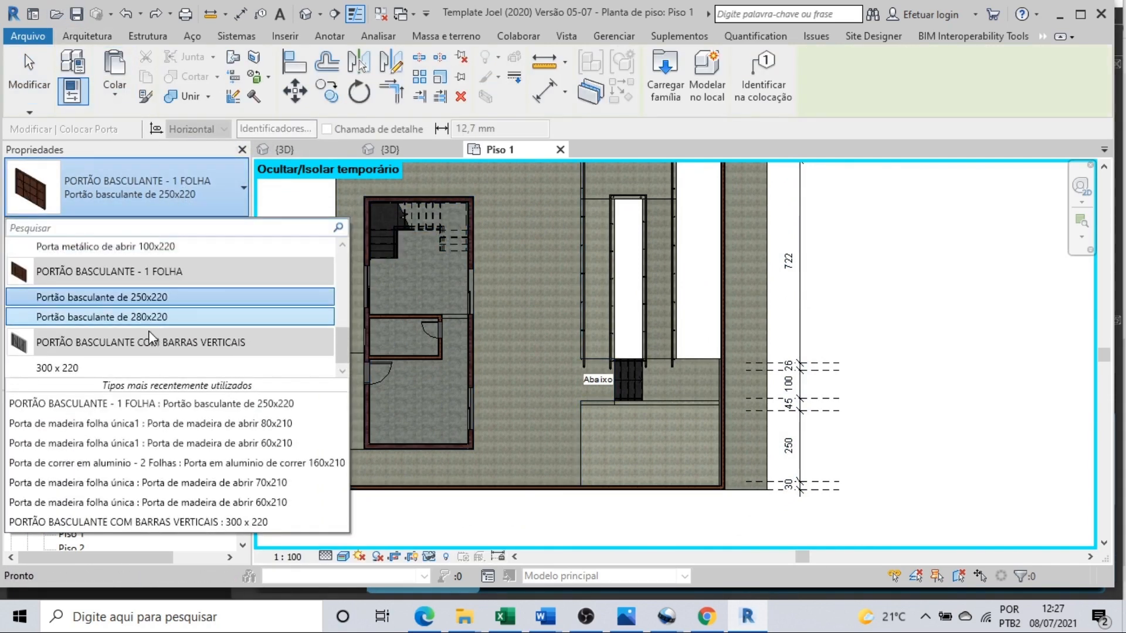
{"action": "scroll", "coordinate": [727, 445], "scroll_direction": "up", "scroll_amount": 2}
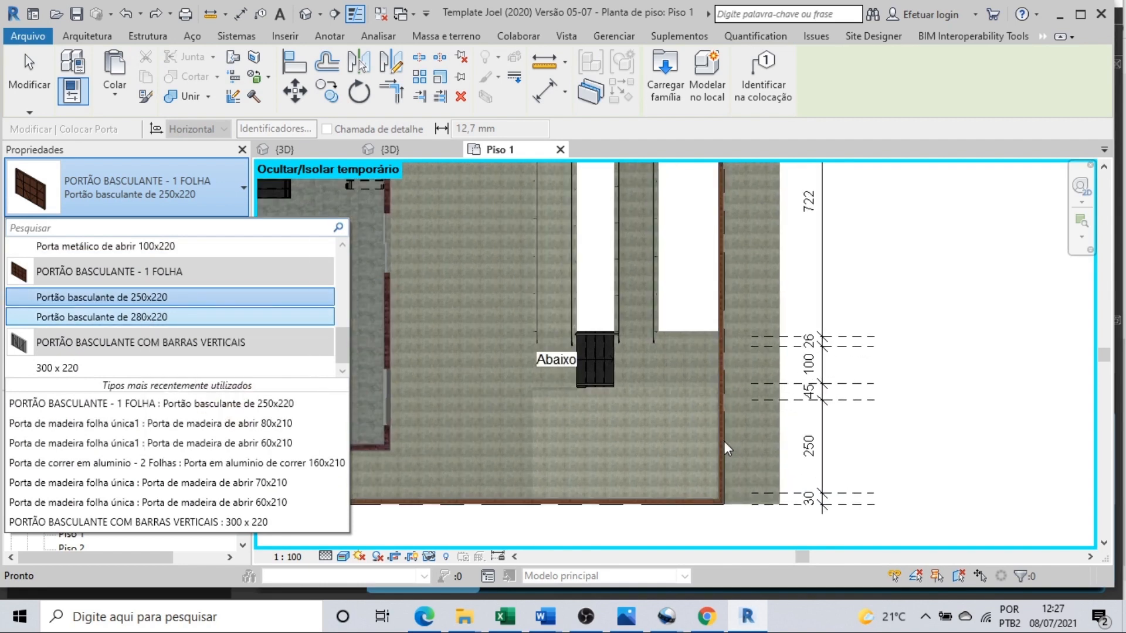
{"action": "left_click", "coordinate": [166, 296]}
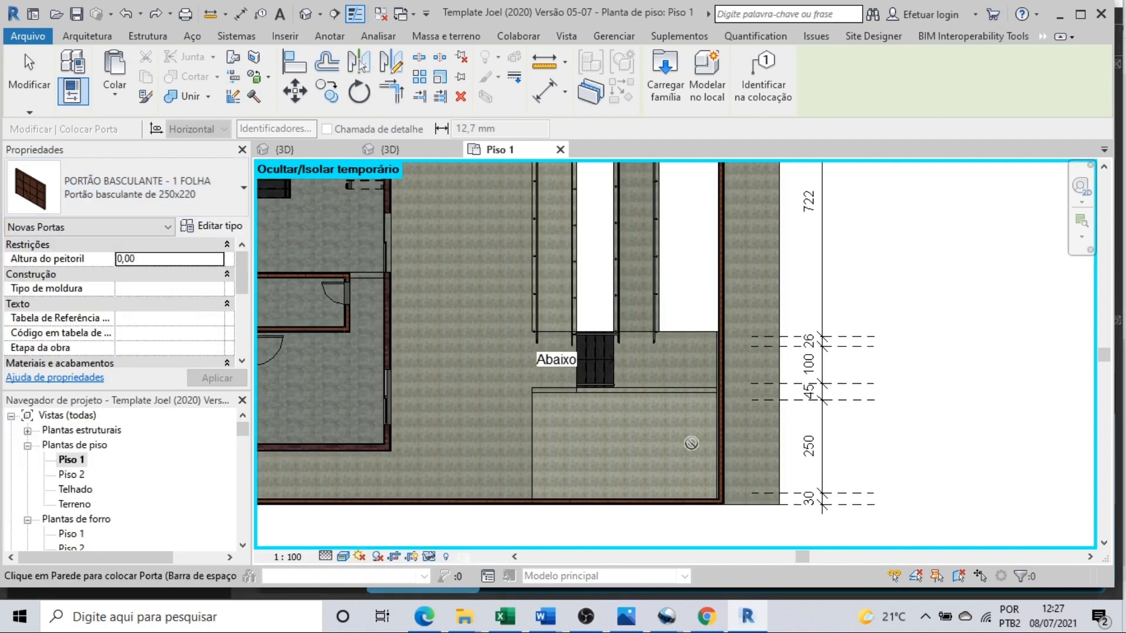
{"action": "left_click", "coordinate": [722, 444]}
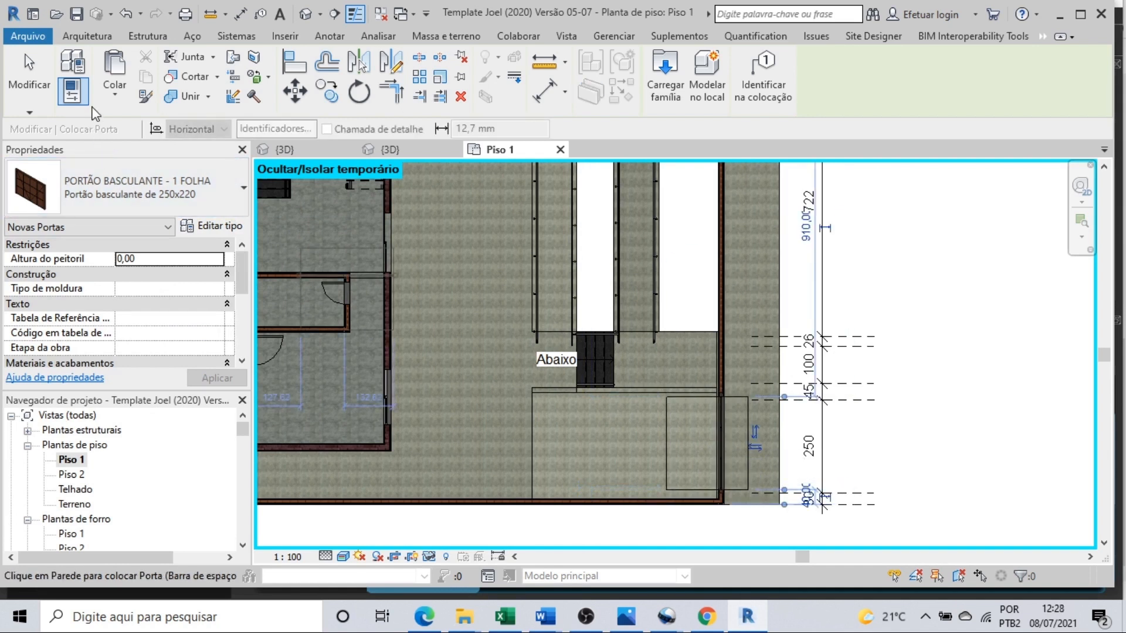
Step: Place a Porta metálico de abrir 100x220 in the front boundary wall, alongside the 100 dimension between the gate and the ramp opening
{"action": "left_click", "coordinate": [218, 205]}
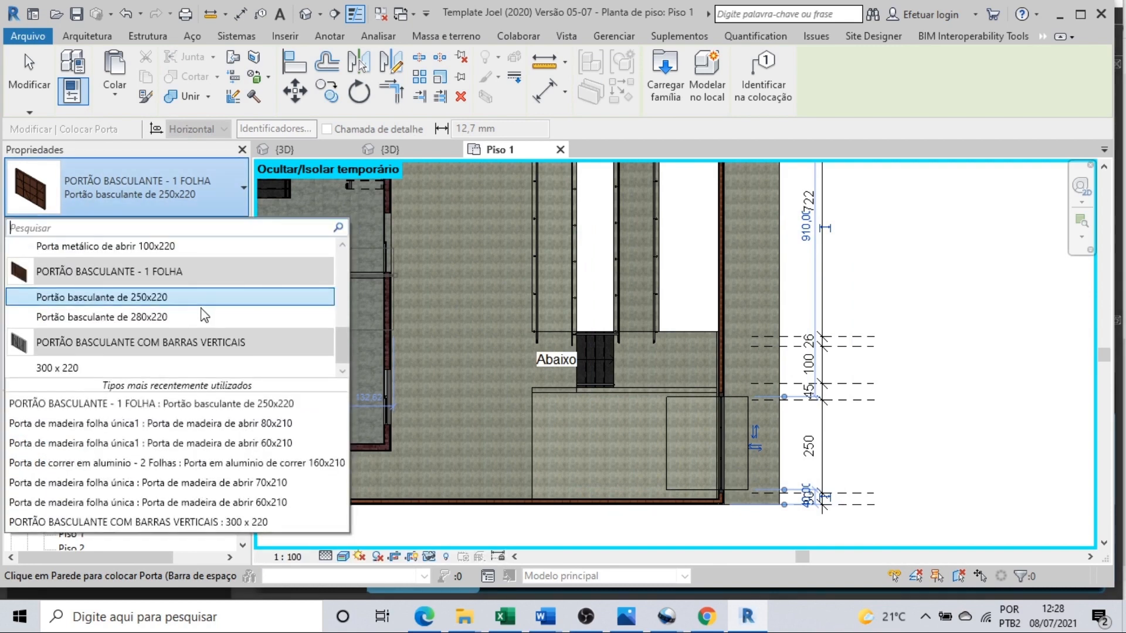
{"action": "scroll", "coordinate": [201, 314], "scroll_direction": "up", "scroll_amount": 3}
{"action": "scroll", "coordinate": [198, 302], "scroll_direction": "up", "scroll_amount": 1}
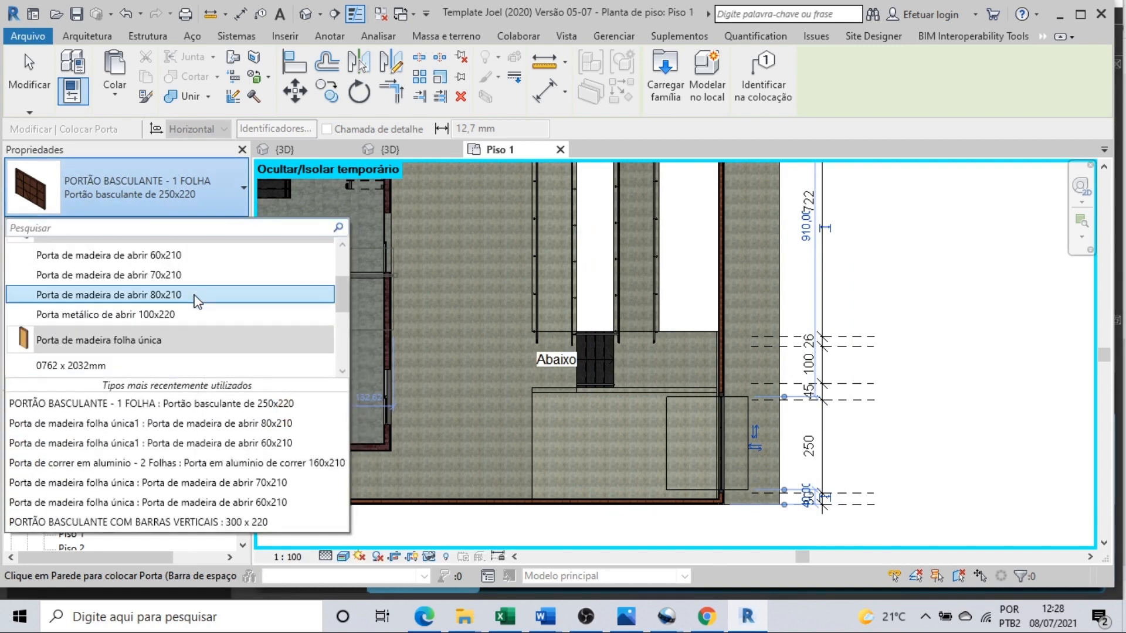
{"action": "left_click", "coordinate": [170, 315]}
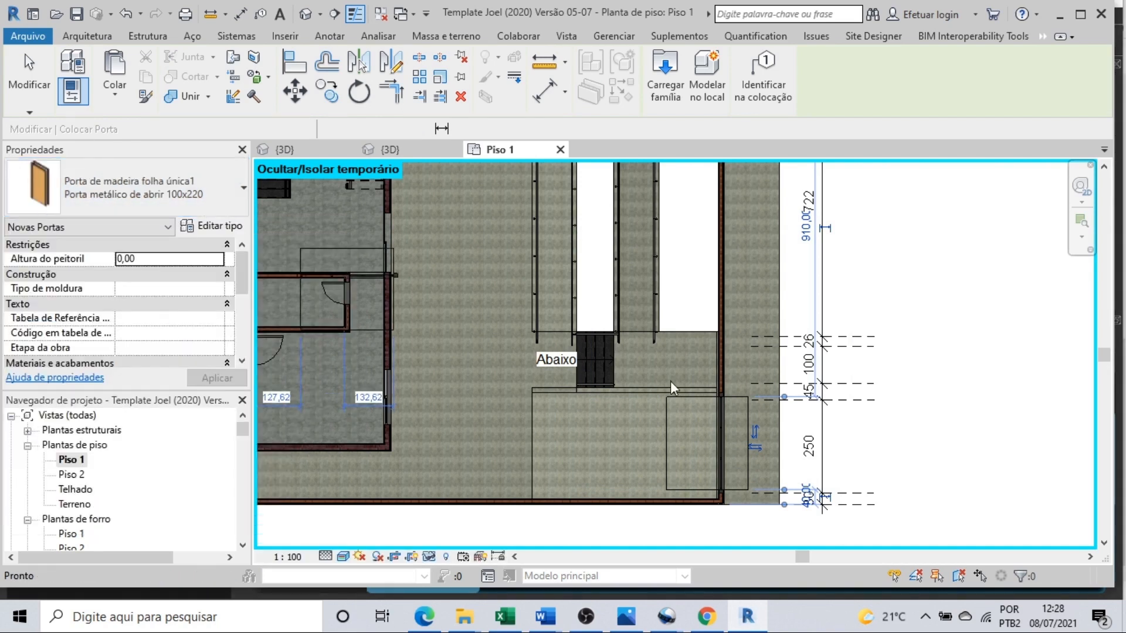
{"action": "left_click", "coordinate": [716, 361]}
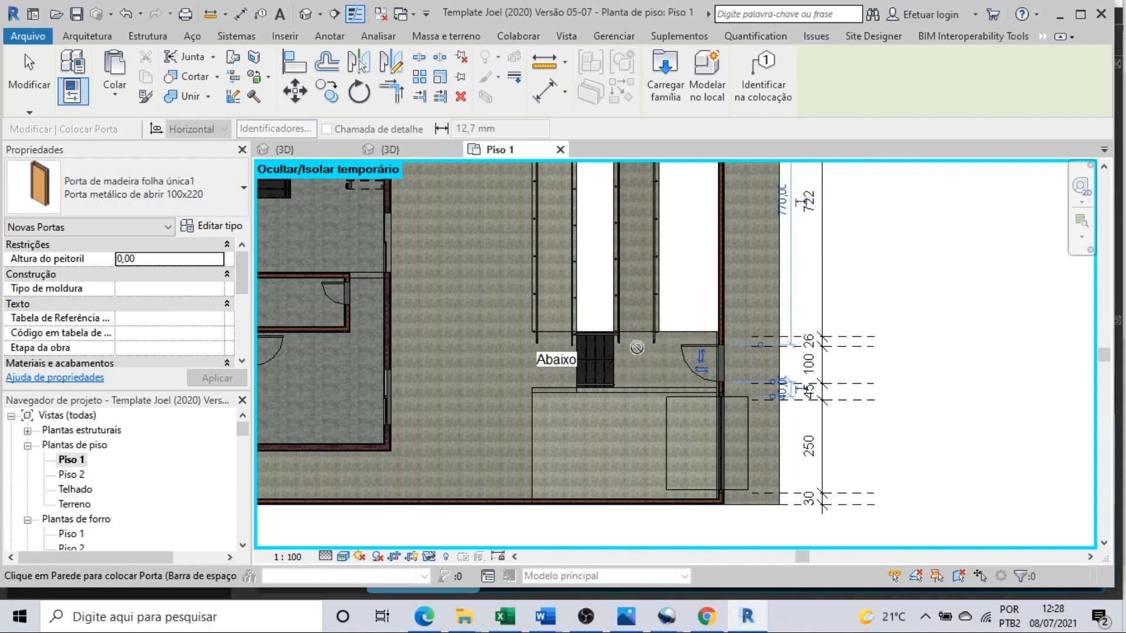
Step: Start a railing by sketched path on Piso 1 with the type Gradil com barras redondas
{"action": "scroll", "coordinate": [642, 347], "scroll_direction": "down", "scroll_amount": 1}
{"action": "middle_click_drag", "start_coordinate": [640, 364], "coordinate": [632, 409]}
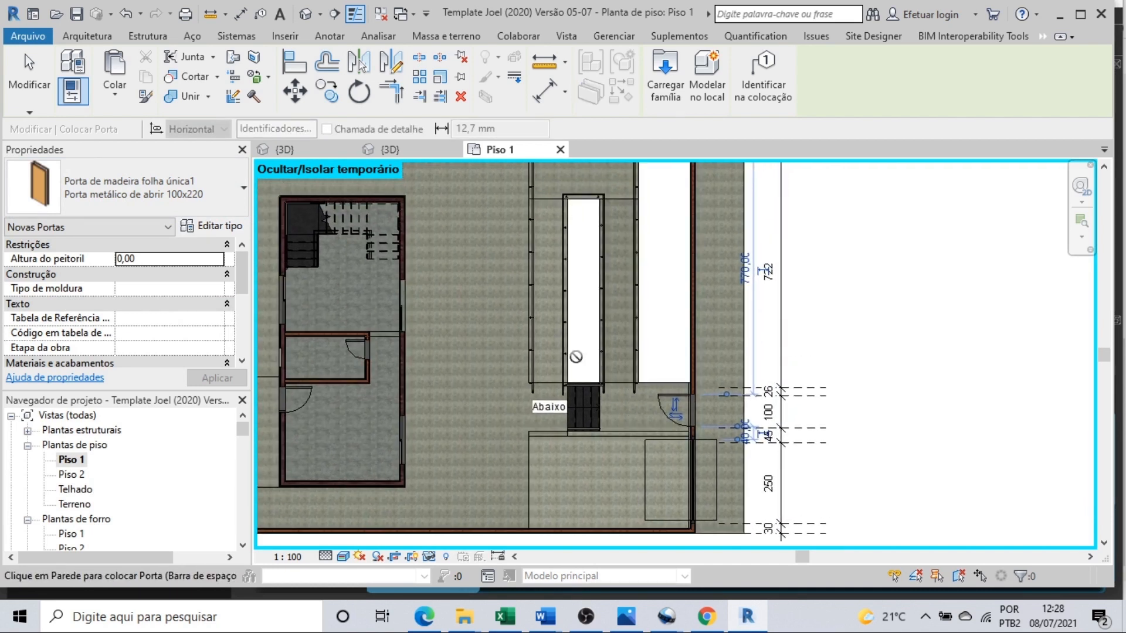
{"action": "left_click", "coordinate": [83, 36]}
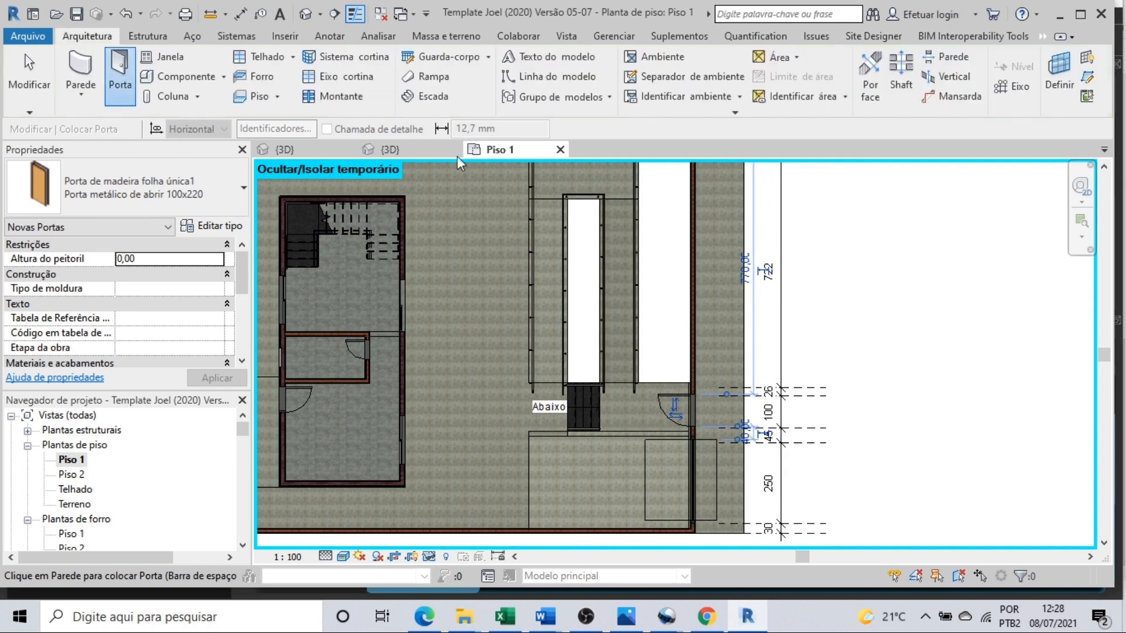
{"action": "left_click", "coordinate": [489, 57]}
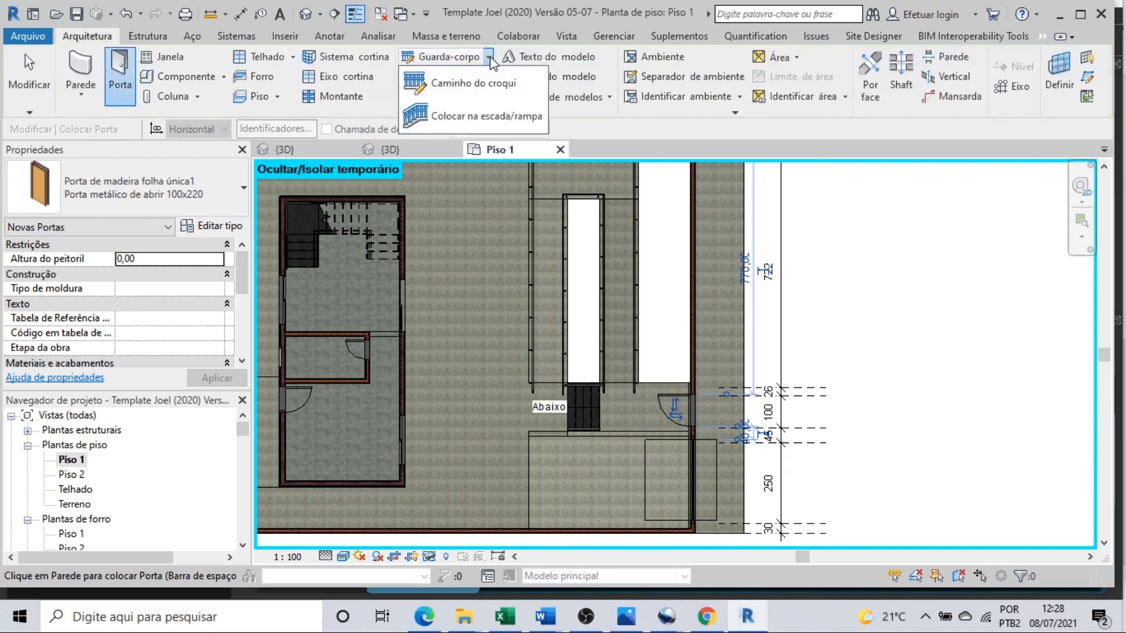
{"action": "left_click", "coordinate": [484, 87]}
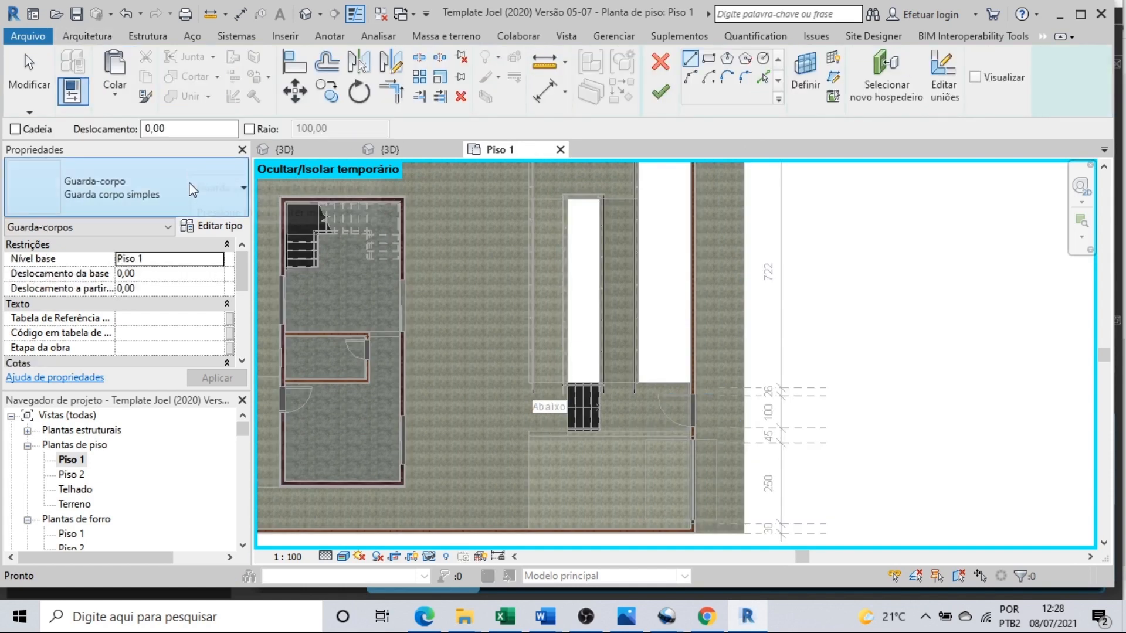
{"action": "left_click", "coordinate": [193, 191]}
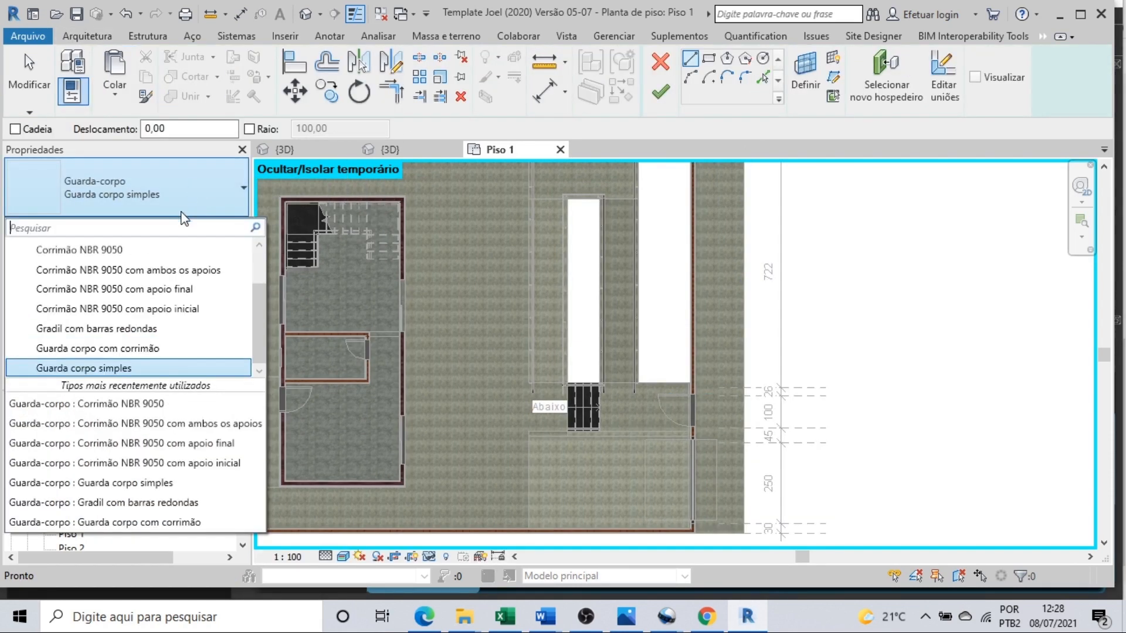
{"action": "left_click", "coordinate": [154, 333]}
Step: Draw a straight 722 cm railing path along the front boundary wall between the two reference planes, and finish the sketch
{"action": "scroll", "coordinate": [680, 381], "scroll_direction": "up", "scroll_amount": 2}
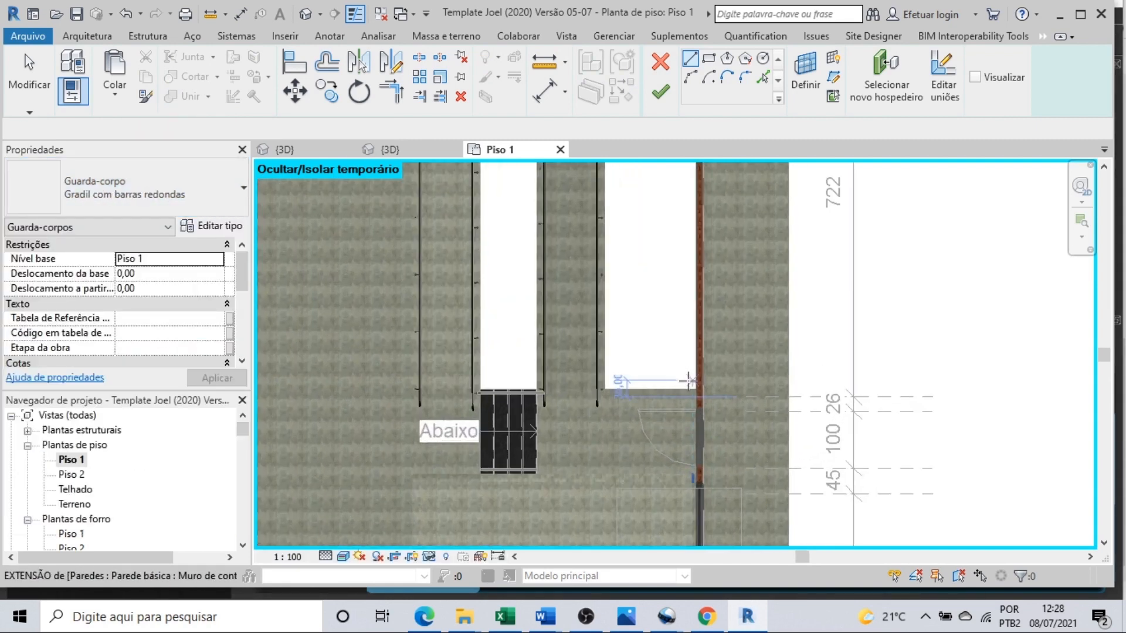
{"action": "scroll", "coordinate": [692, 387], "scroll_direction": "up", "scroll_amount": 2}
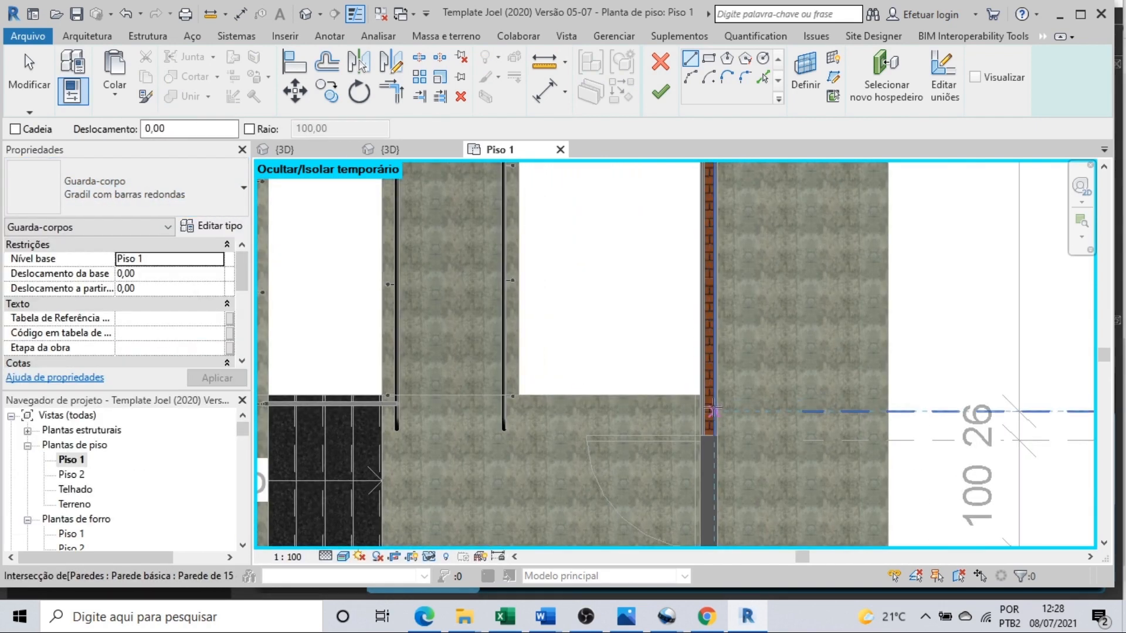
{"action": "scroll", "coordinate": [711, 410], "scroll_direction": "up", "scroll_amount": 1}
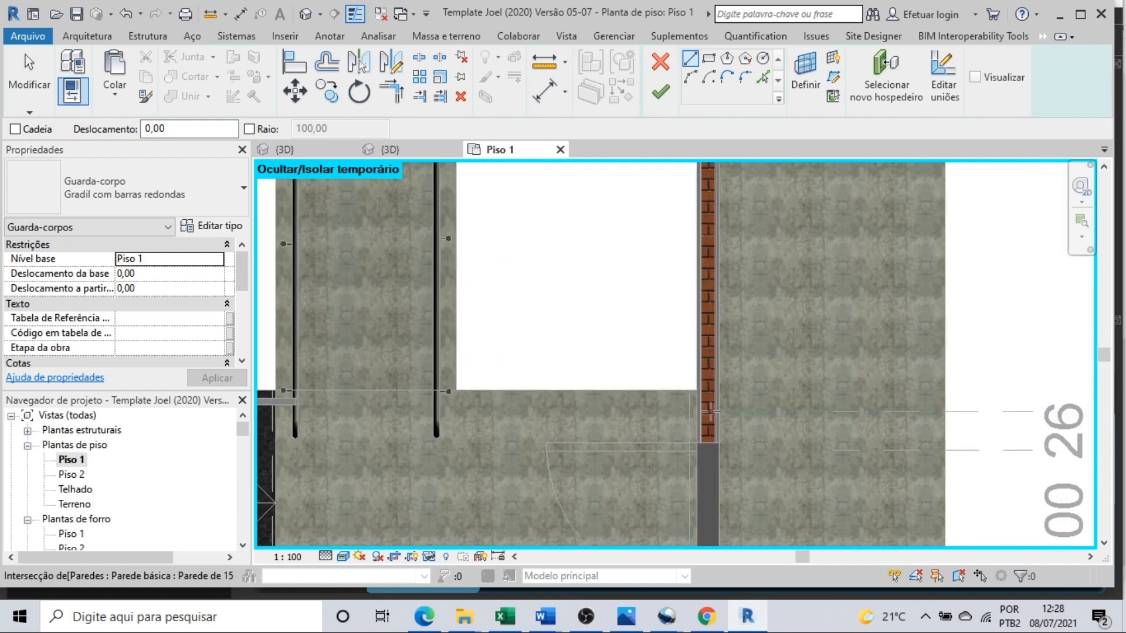
{"action": "left_click", "coordinate": [711, 410]}
{"action": "scroll", "coordinate": [654, 381], "scroll_direction": "down", "scroll_amount": 2}
{"action": "scroll", "coordinate": [716, 319], "scroll_direction": "down", "scroll_amount": 1}
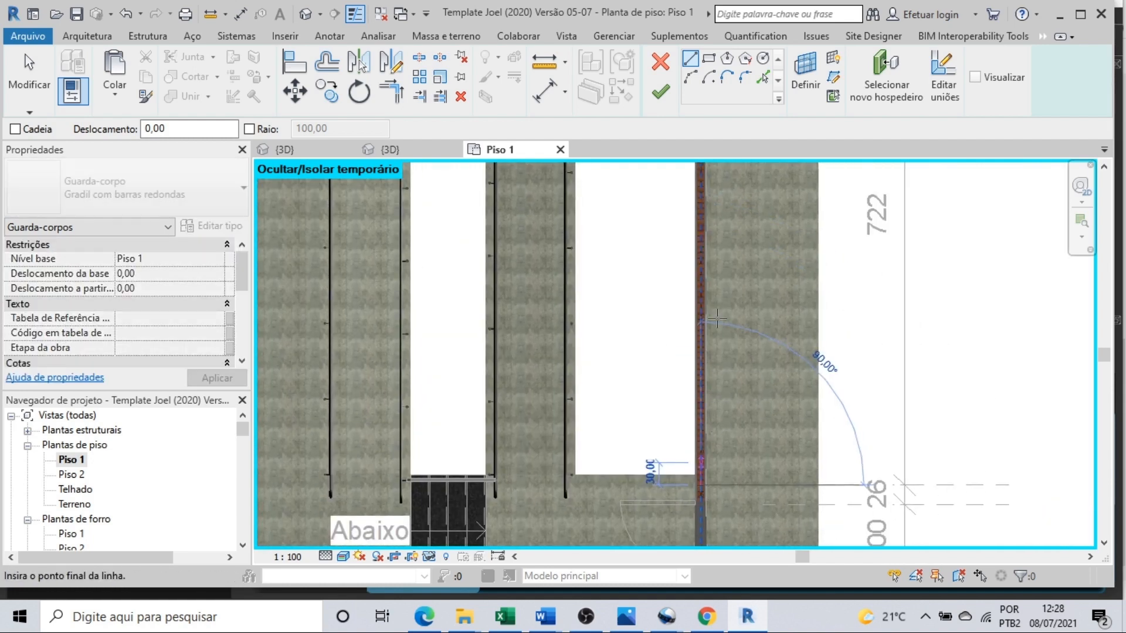
{"action": "scroll", "coordinate": [716, 318], "scroll_direction": "down", "scroll_amount": 1}
{"action": "middle_click_drag", "start_coordinate": [717, 318], "coordinate": [708, 455]}
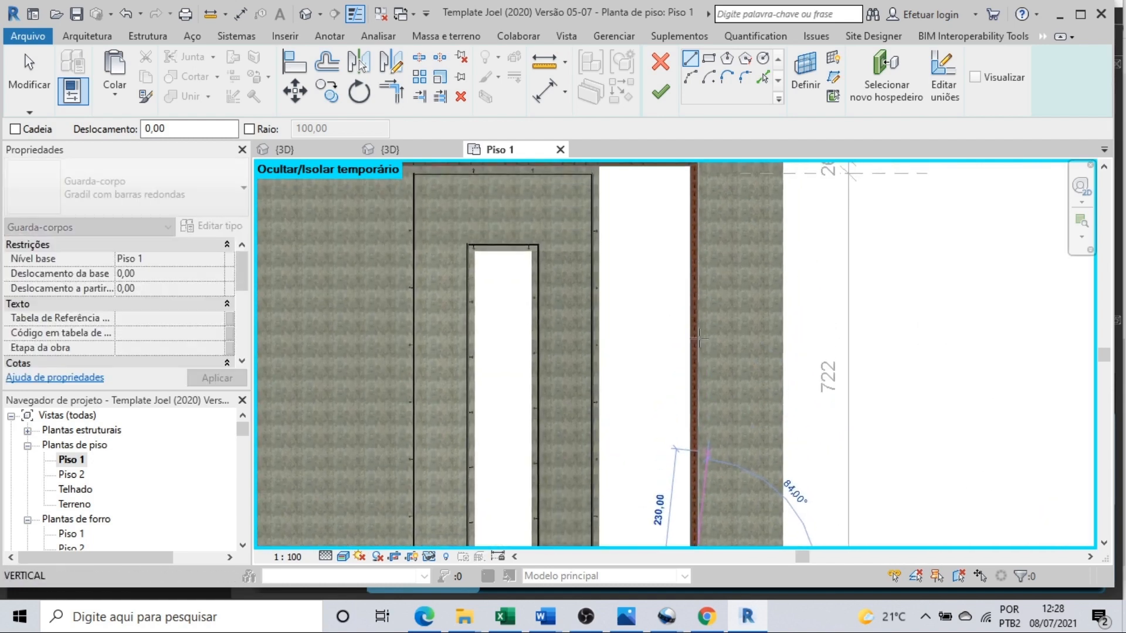
{"action": "scroll", "coordinate": [695, 173], "scroll_direction": "up", "scroll_amount": 2}
{"action": "left_click", "coordinate": [695, 172]}
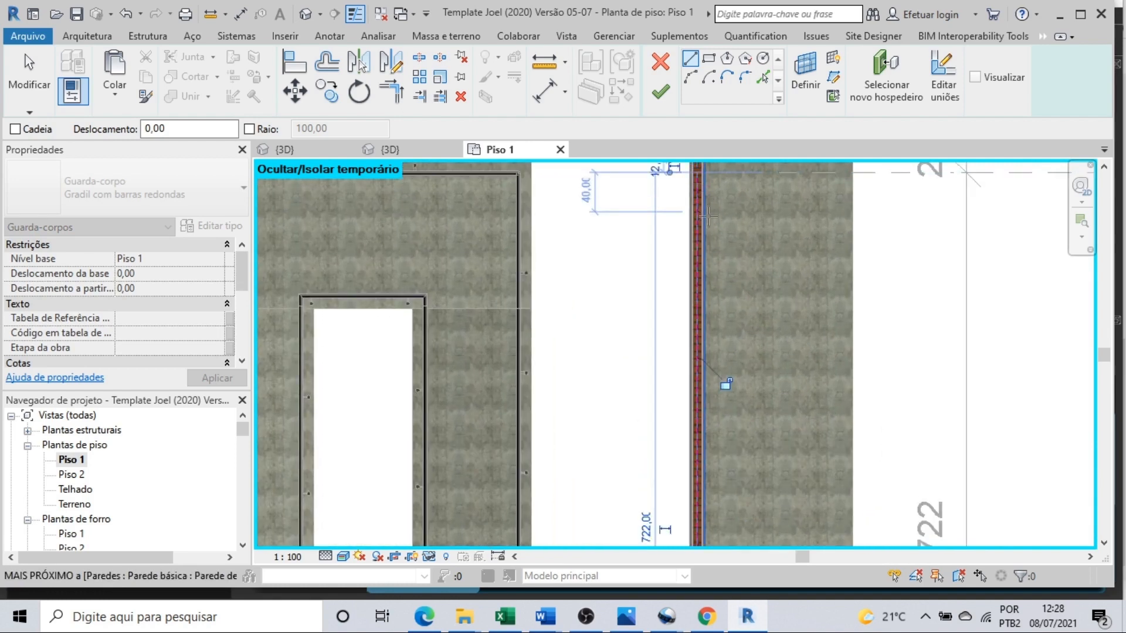
{"action": "scroll", "coordinate": [707, 217], "scroll_direction": "down", "scroll_amount": 2}
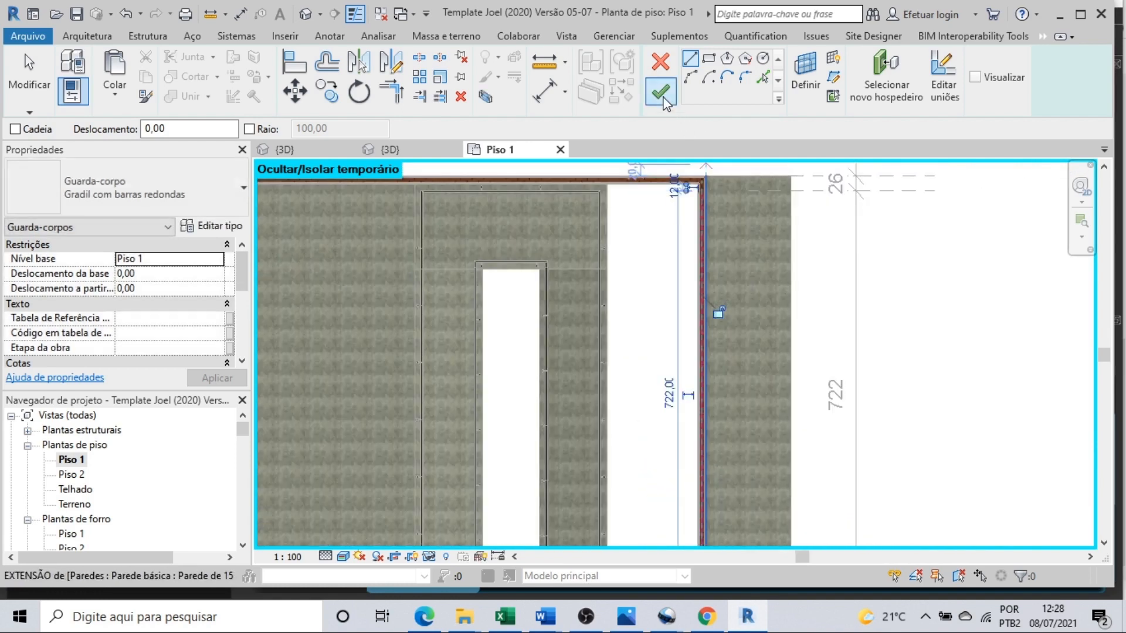
{"action": "left_click", "coordinate": [661, 93]}
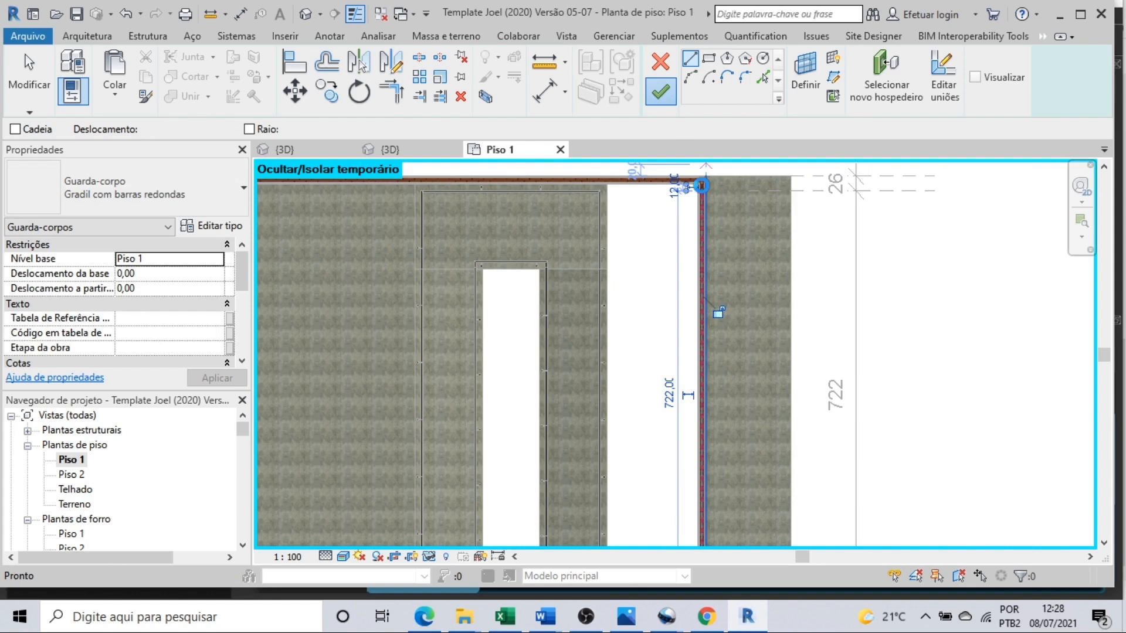
Step: Align the outer edge of the tilting gate with the reference plane between the 250 and 30 dimensions on the Piso 1 plan
{"action": "scroll", "coordinate": [751, 255], "scroll_direction": "down", "scroll_amount": 2}
{"action": "middle_click_drag", "start_coordinate": [751, 256], "coordinate": [735, 152]}
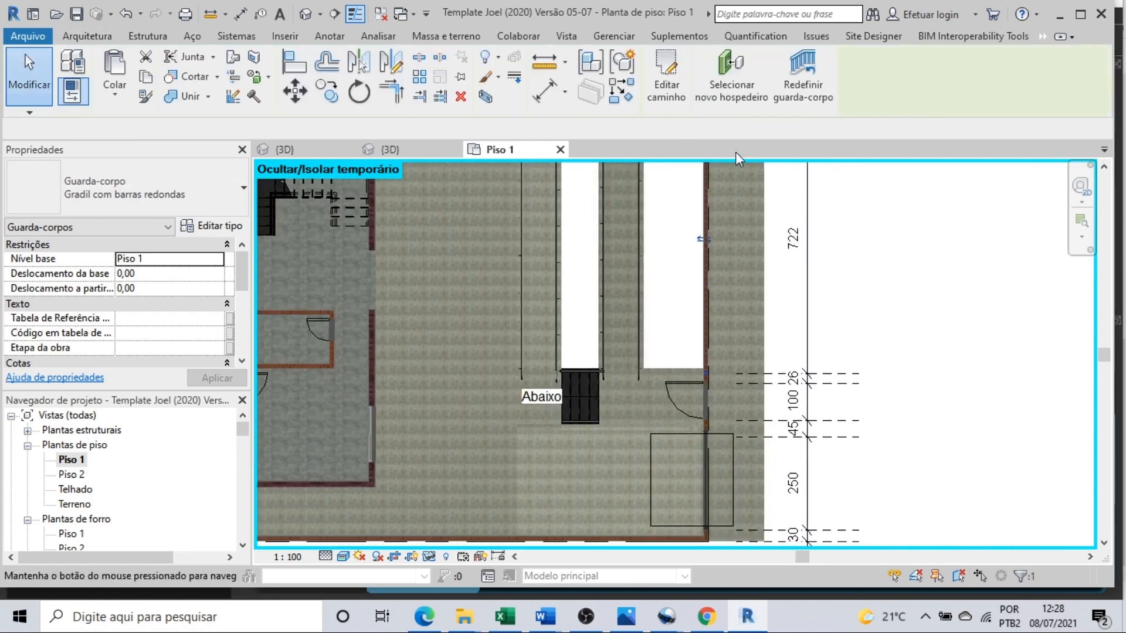
{"action": "left_click", "coordinate": [706, 419]}
{"action": "scroll", "coordinate": [712, 413], "scroll_direction": "up", "scroll_amount": 2}
{"action": "middle_click_drag", "start_coordinate": [742, 364], "coordinate": [751, 229]}
{"action": "scroll", "coordinate": [762, 357], "scroll_direction": "up", "scroll_amount": 2}
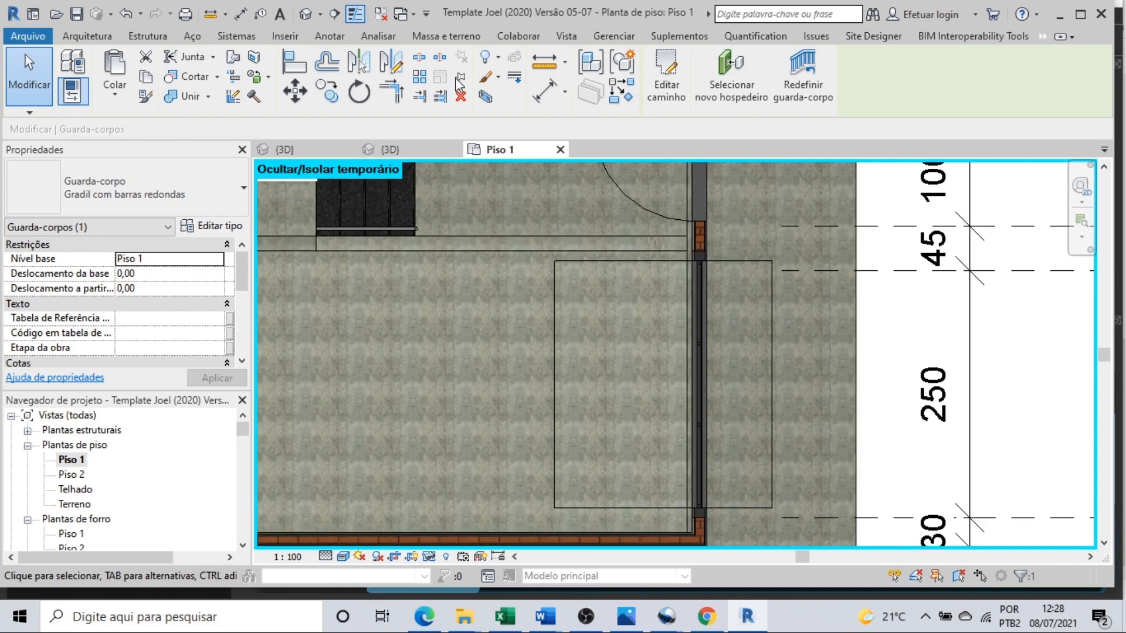
{"action": "left_click", "coordinate": [1042, 37]}
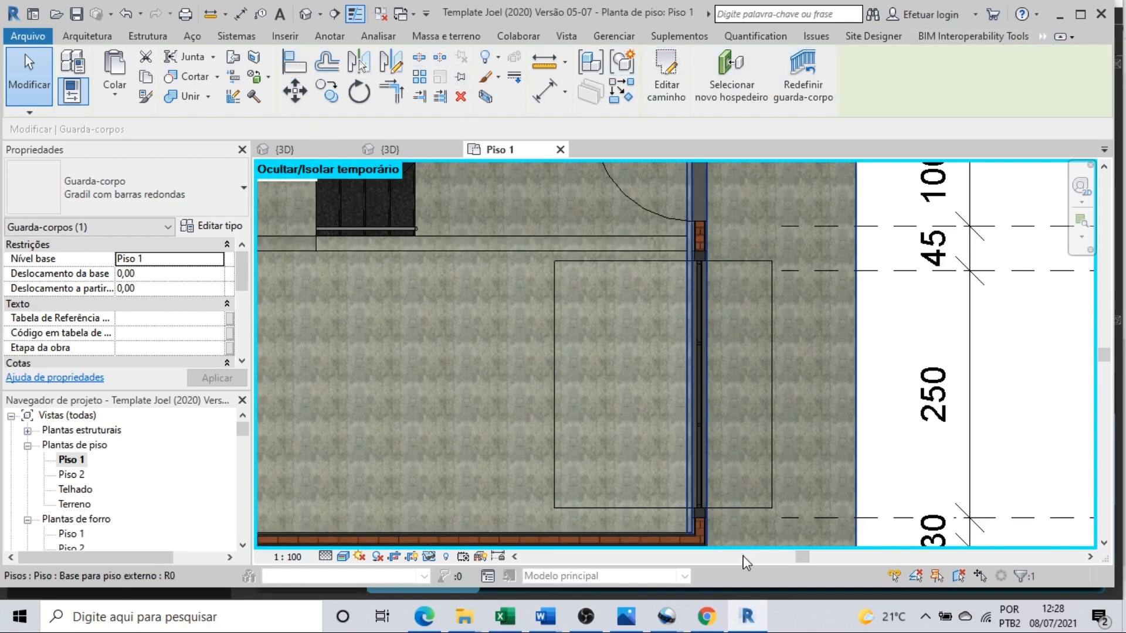
{"action": "scroll", "coordinate": [704, 512], "scroll_direction": "up", "scroll_amount": 2}
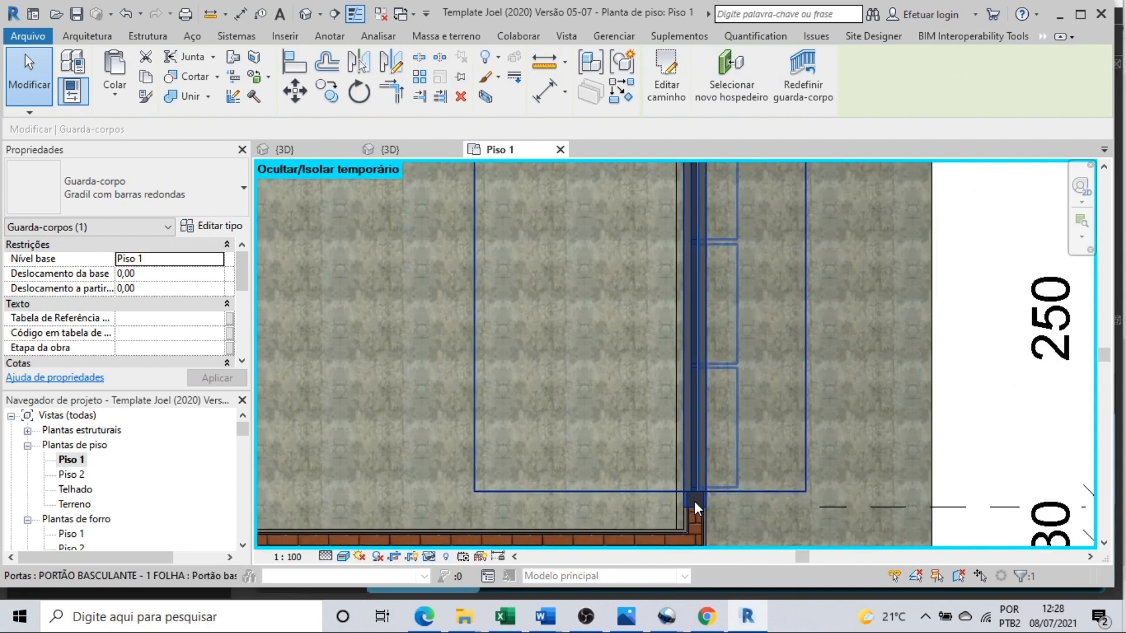
{"action": "left_click", "coordinate": [294, 61]}
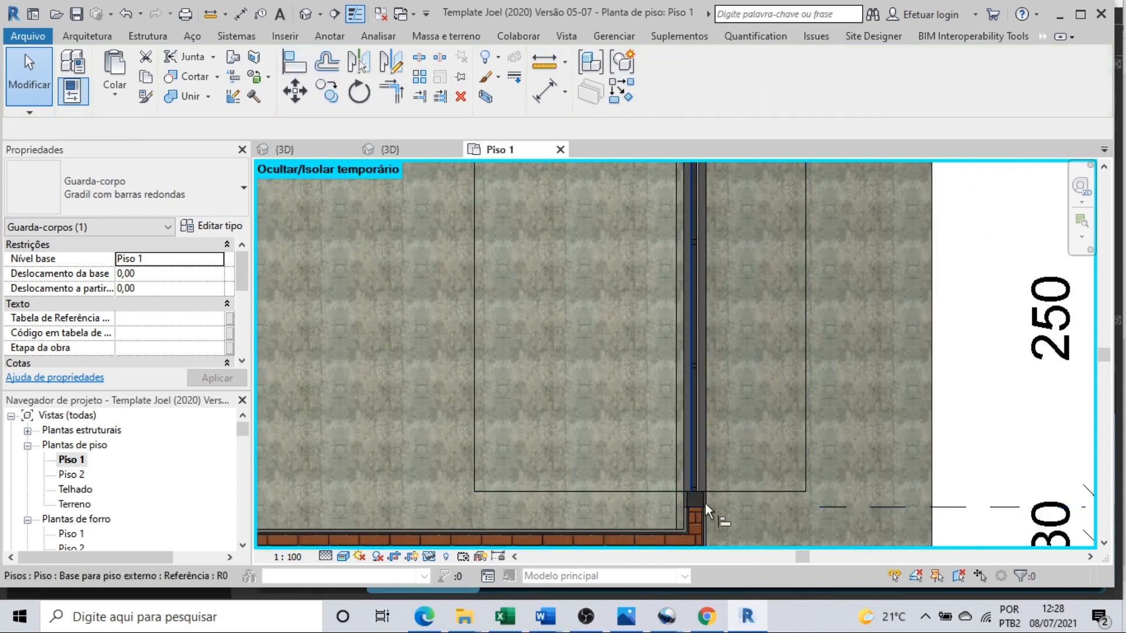
{"action": "left_click", "coordinate": [831, 506]}
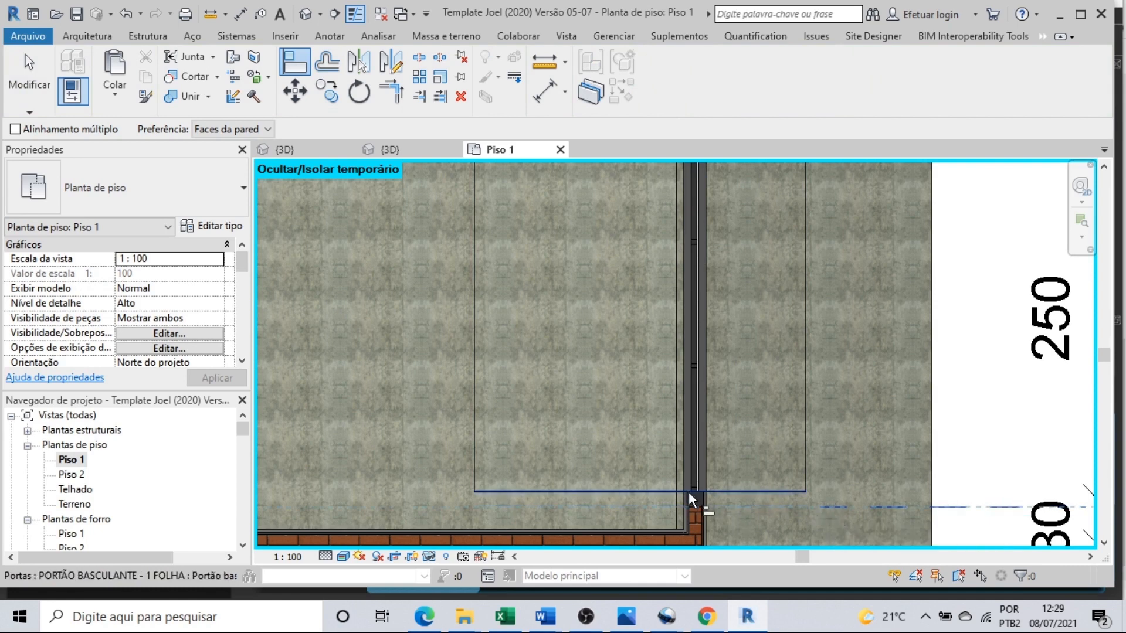
{"action": "left_click", "coordinate": [728, 490]}
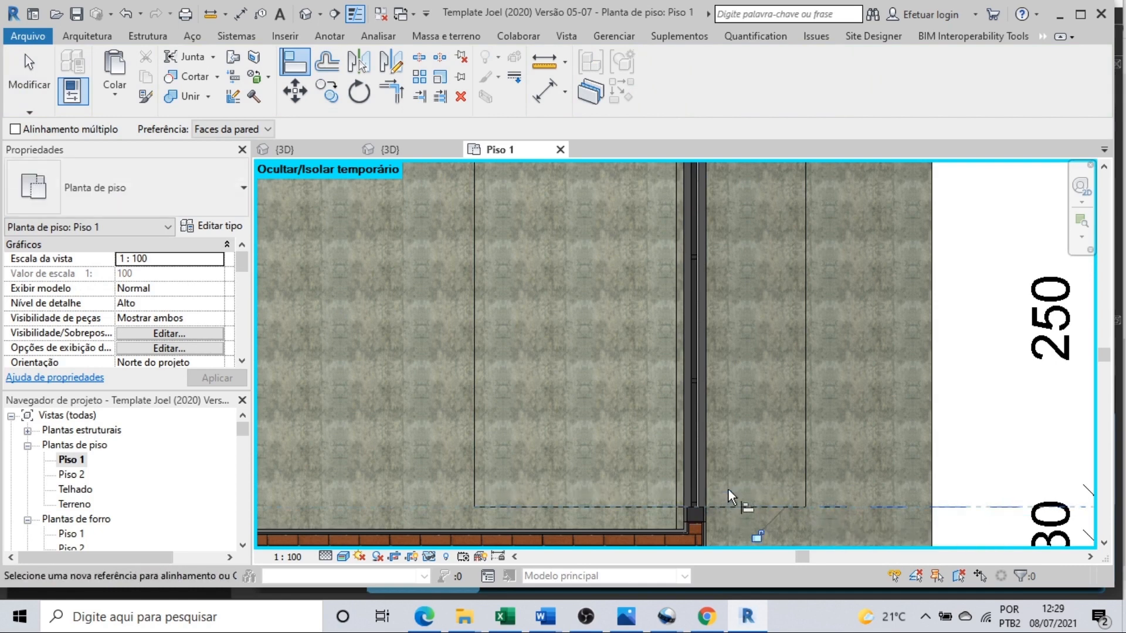
Step: Align the gate-side edge of the metal door with the reference plane between the 100 and 45 dimensions
{"action": "scroll", "coordinate": [701, 476], "scroll_direction": "down", "scroll_amount": 1}
{"action": "scroll", "coordinate": [698, 473], "scroll_direction": "down", "scroll_amount": 2}
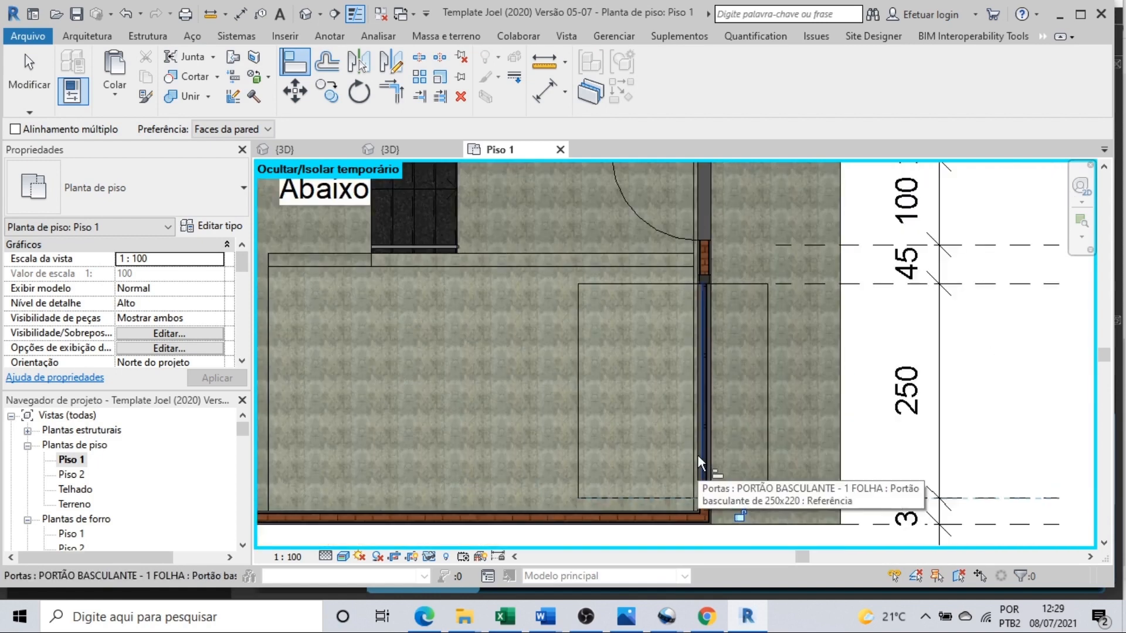
{"action": "middle_click_drag", "start_coordinate": [727, 293], "coordinate": [716, 403]}
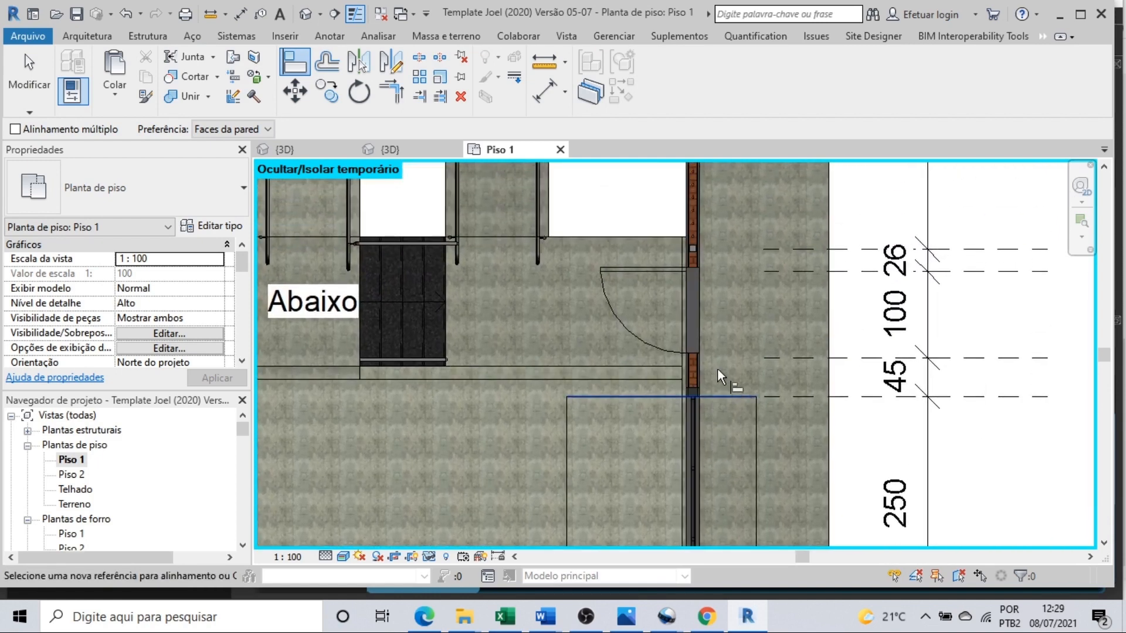
{"action": "scroll", "coordinate": [716, 353], "scroll_direction": "up", "scroll_amount": 2}
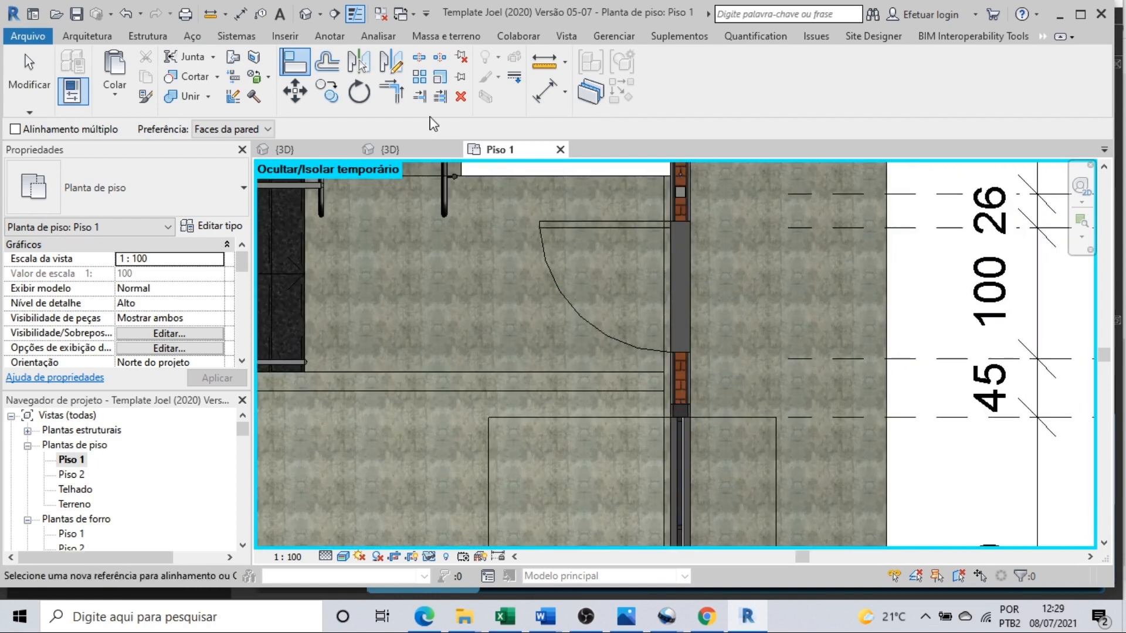
{"action": "left_click", "coordinate": [288, 69]}
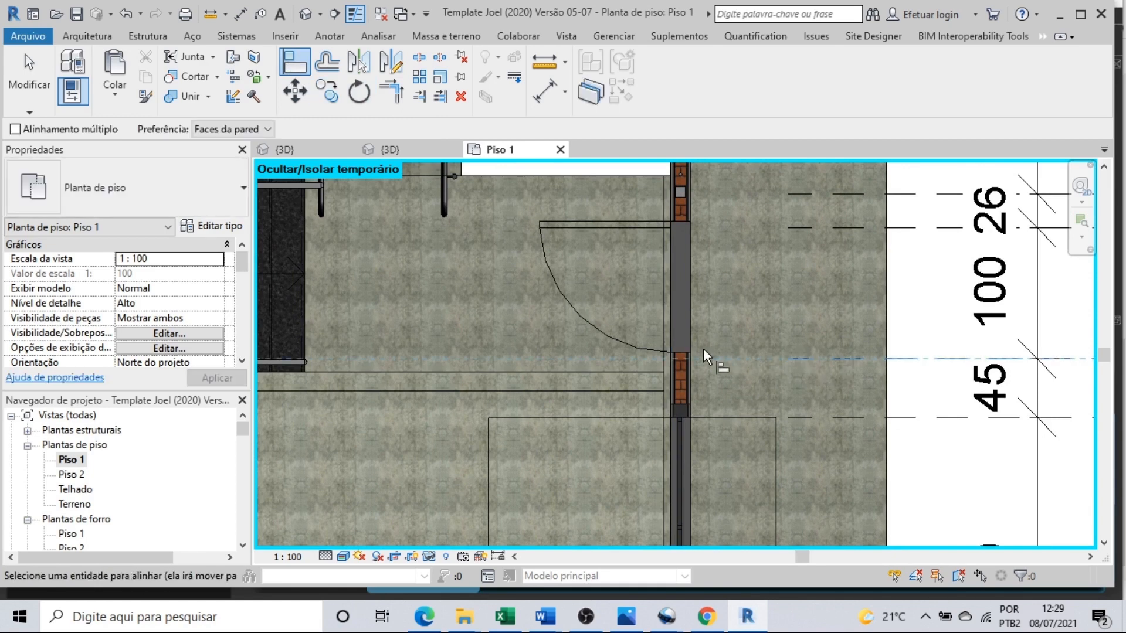
{"action": "left_click", "coordinate": [688, 350]}
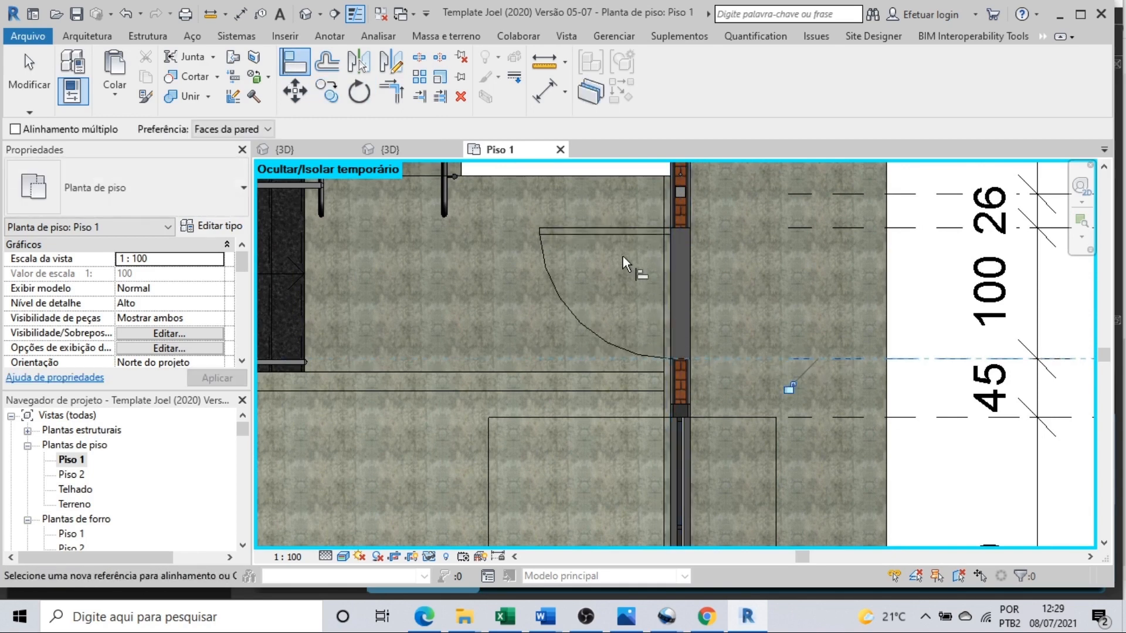
{"action": "scroll", "coordinate": [634, 297], "scroll_direction": "down", "scroll_amount": 1}
{"action": "middle_click_drag", "start_coordinate": [634, 297], "coordinate": [622, 322]}
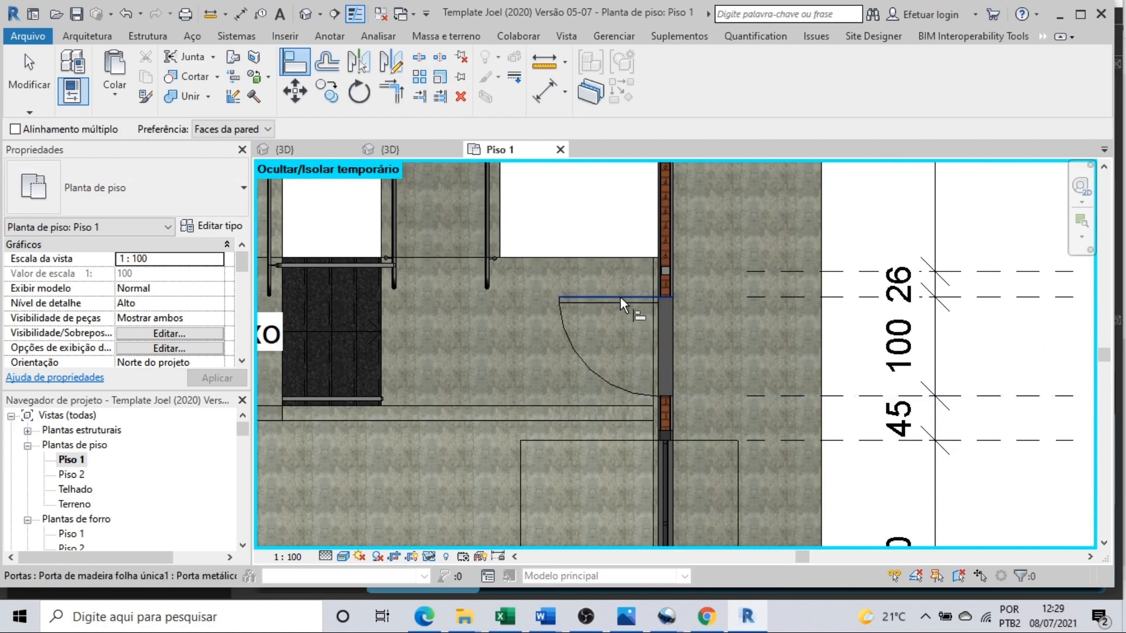
{"action": "key", "text": "Escape"}
{"action": "key", "text": "Escape"}
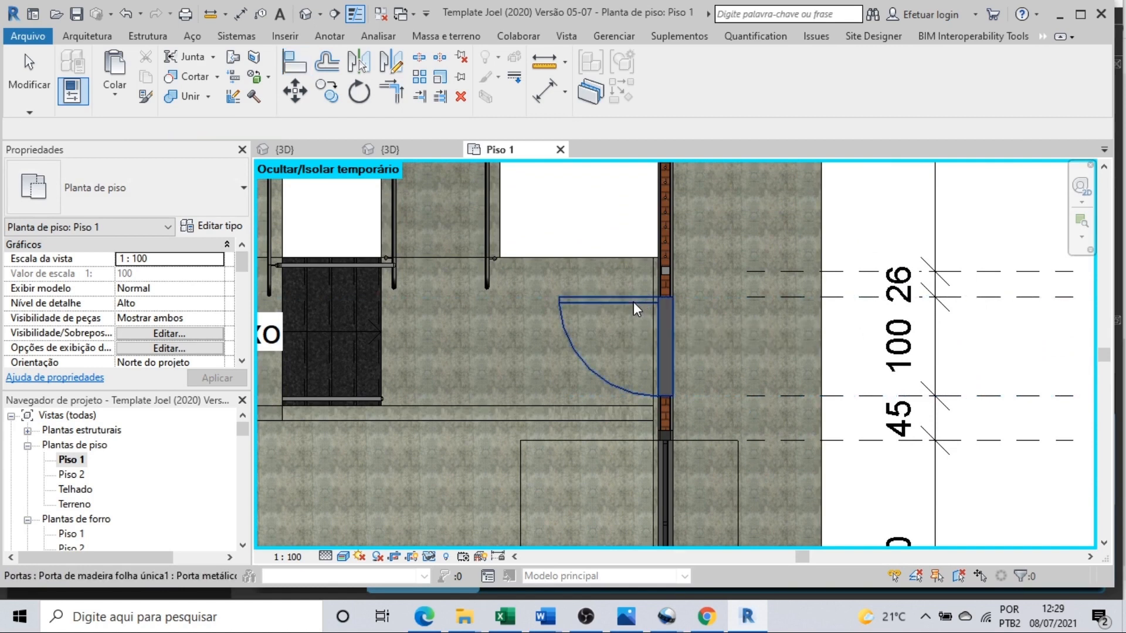
Step: Flip the swing of the metal door in the front wall so its hinge is on the side next to the gate
{"action": "left_click", "coordinate": [633, 301]}
{"action": "left_click", "coordinate": [613, 327]}
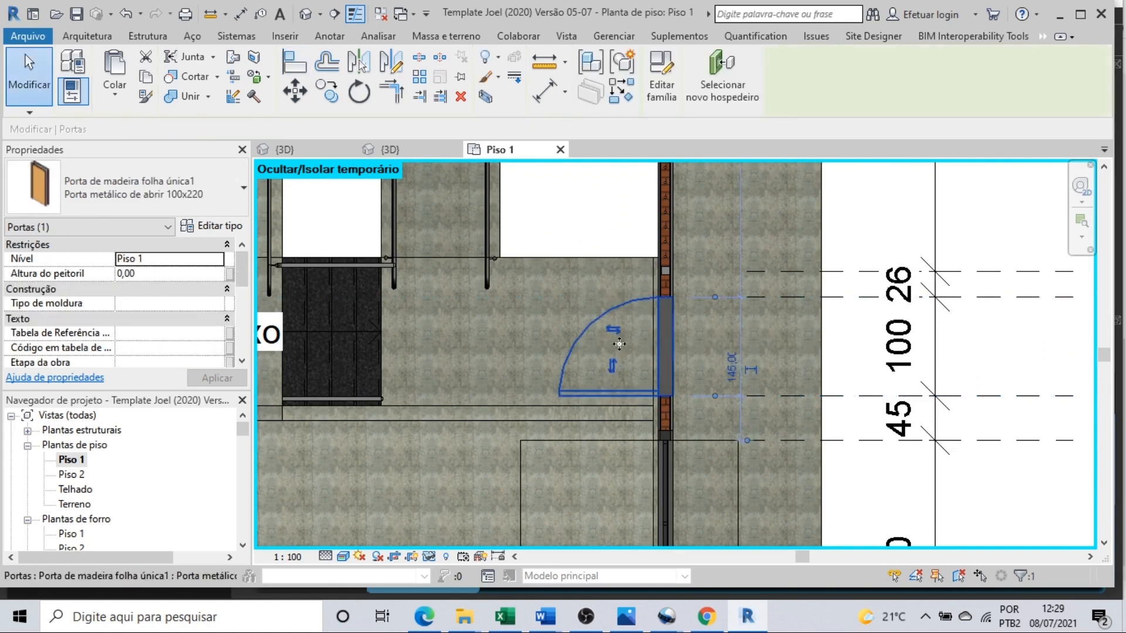
{"action": "scroll", "coordinate": [620, 344], "scroll_direction": "down", "scroll_amount": 1}
{"action": "middle_click_drag", "start_coordinate": [619, 344], "coordinate": [614, 376]}
{"action": "key", "text": "Escape"}
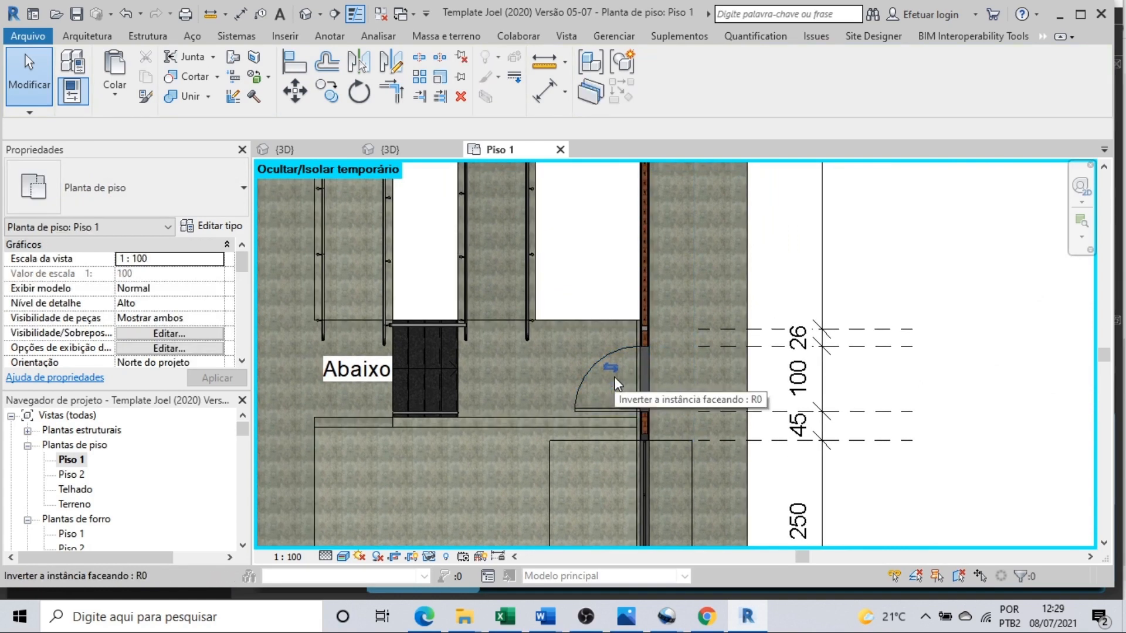
Step: In the 3D view, set the sill height (Altura do peitoril) of both the tilting gate and the metal door to -90
{"action": "scroll", "coordinate": [613, 377], "scroll_direction": "down", "scroll_amount": 1}
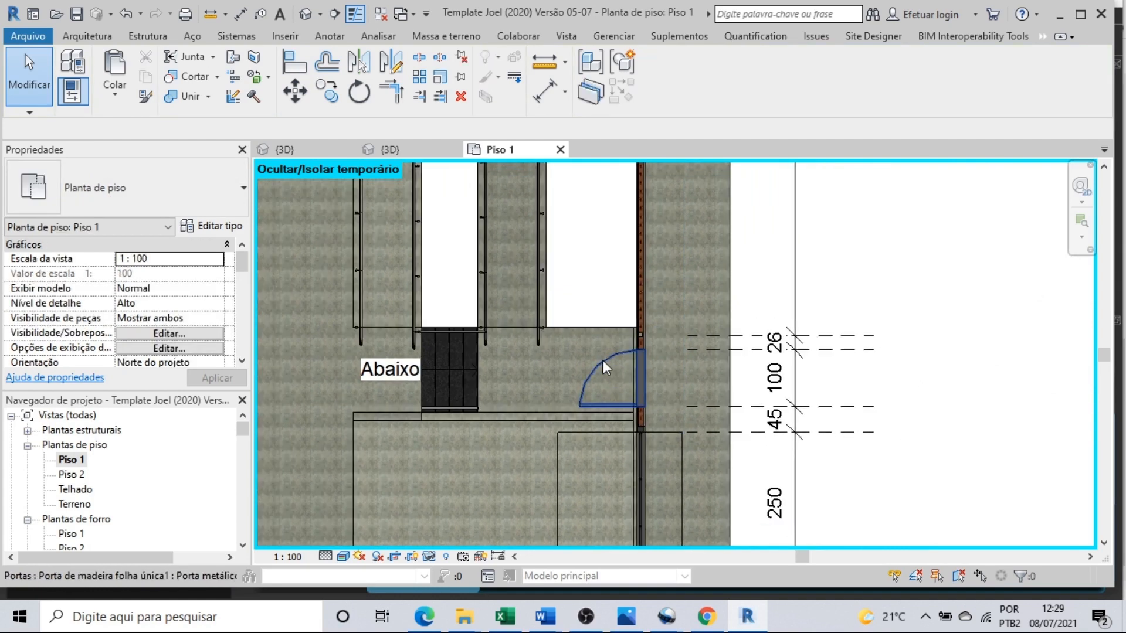
{"action": "left_click", "coordinate": [426, 152]}
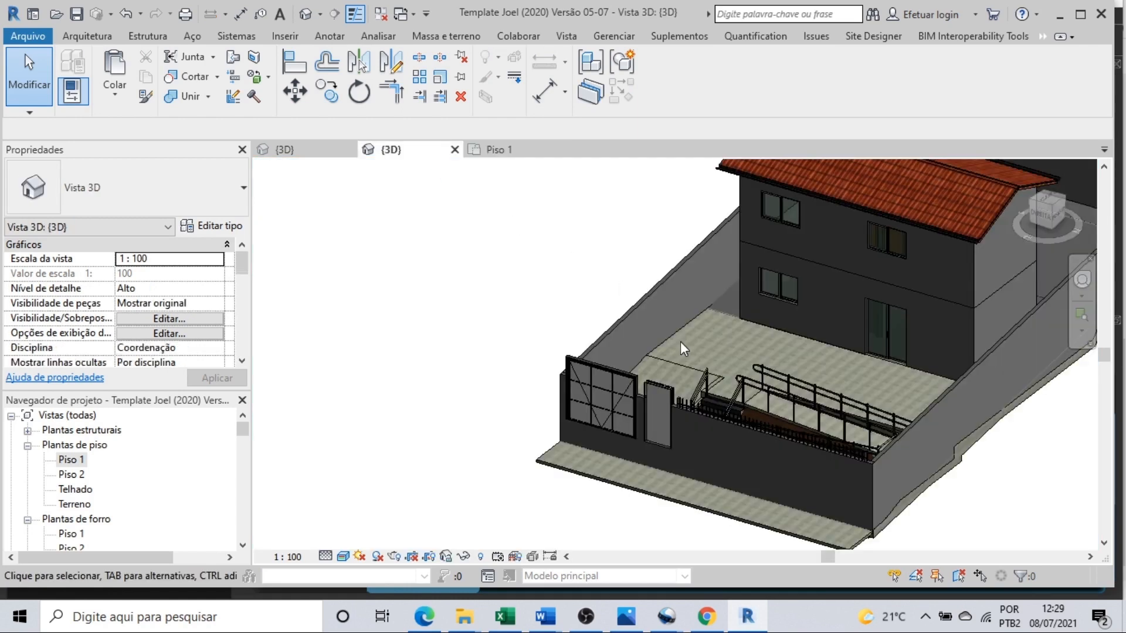
{"action": "scroll", "coordinate": [674, 491], "scroll_direction": "up", "scroll_amount": 5}
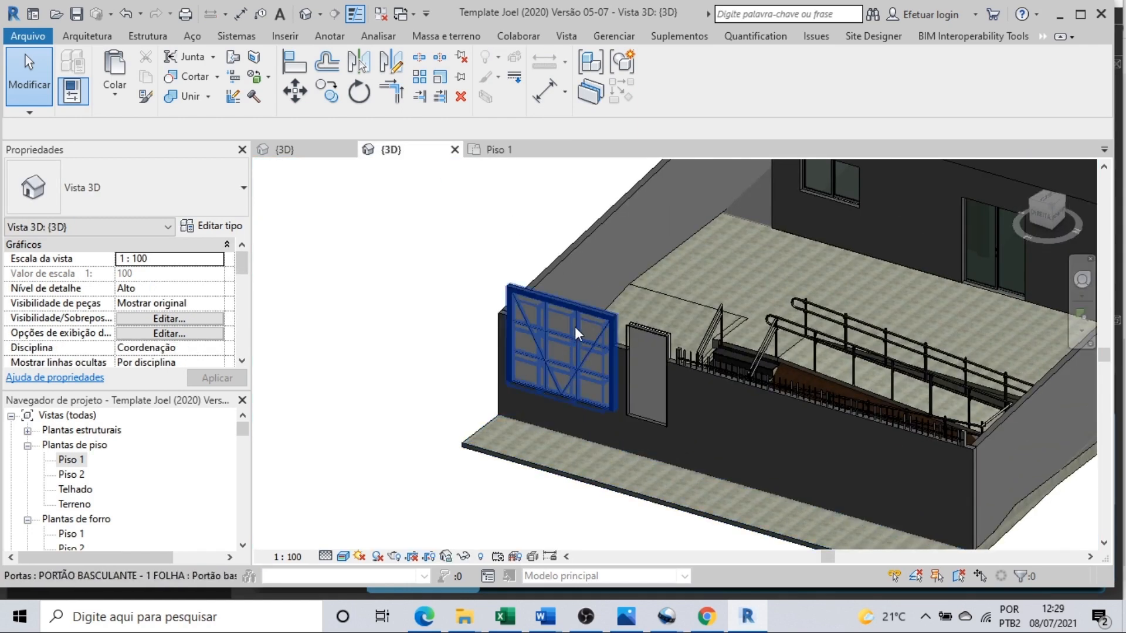
{"action": "left_click", "coordinate": [579, 318]}
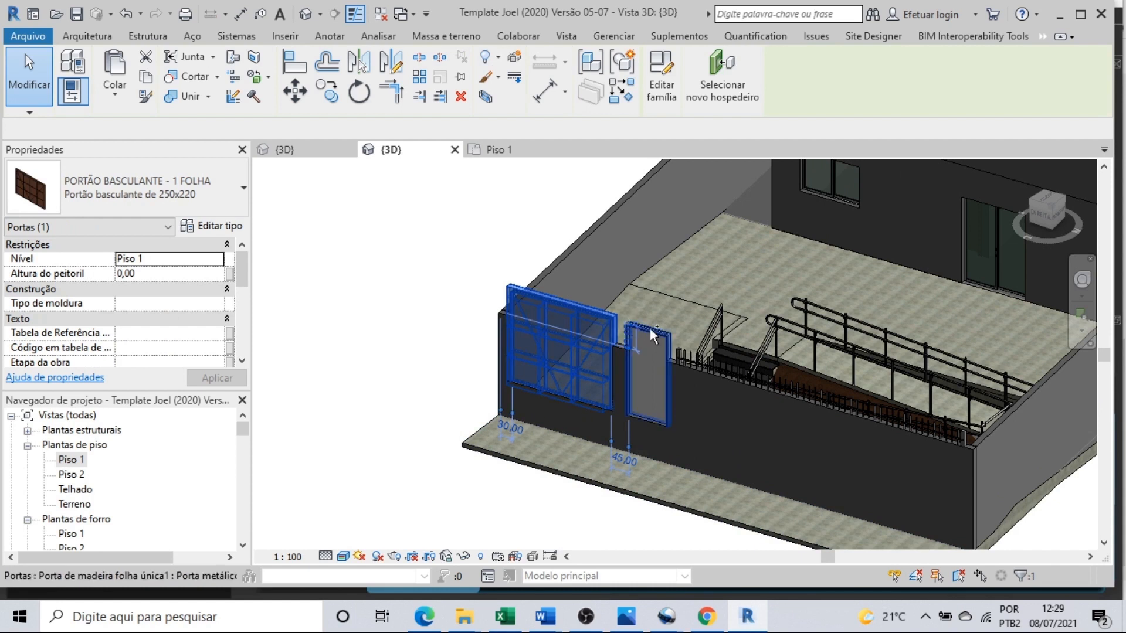
{"action": "left_click", "coordinate": [656, 346], "text": "ctrl"}
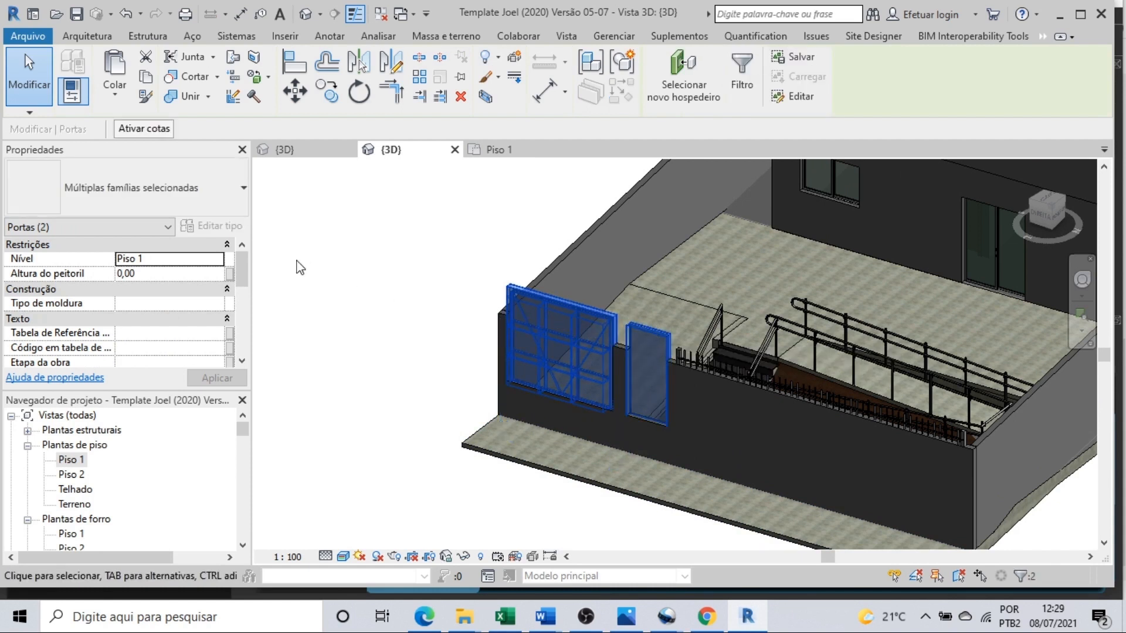
{"action": "left_click", "coordinate": [208, 275]}
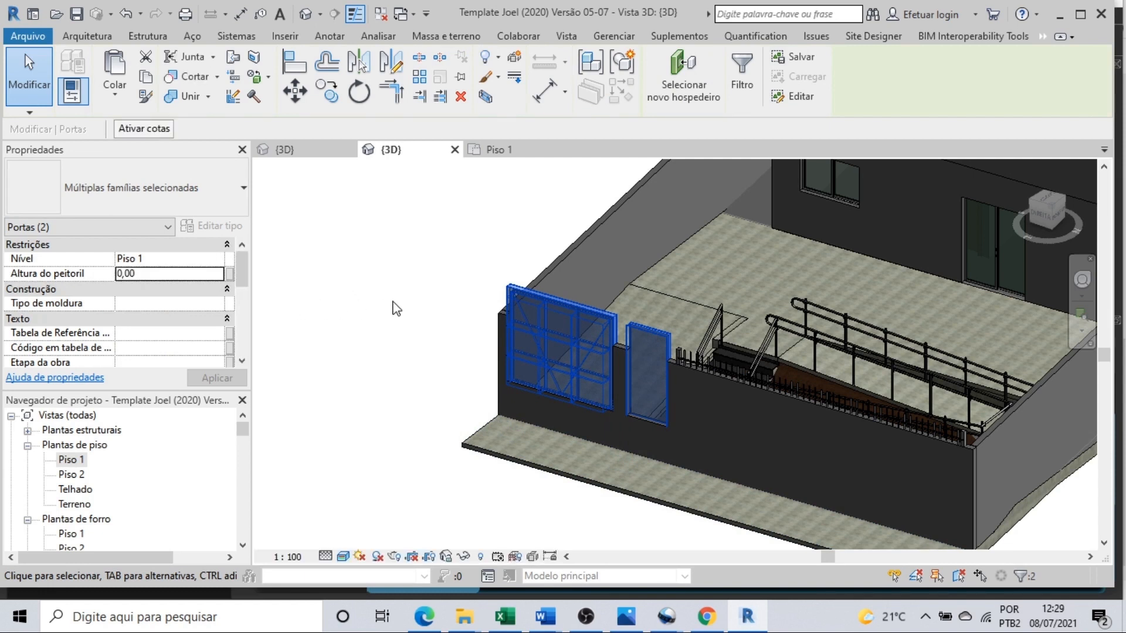
{"action": "left_click", "coordinate": [165, 275]}
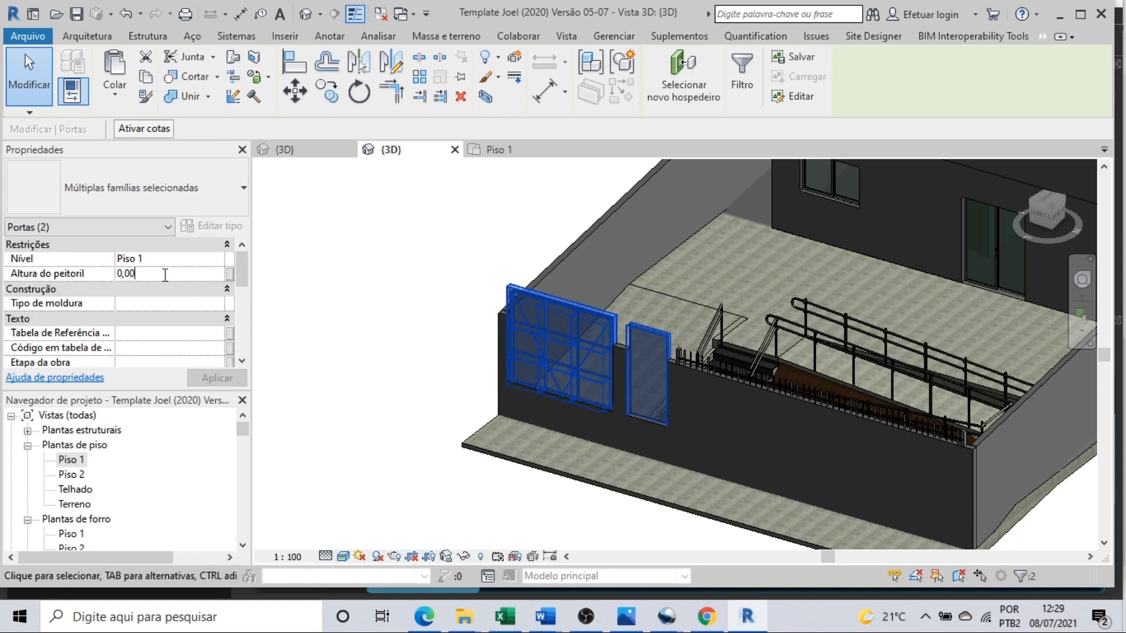
{"action": "type", "text": "-90"}
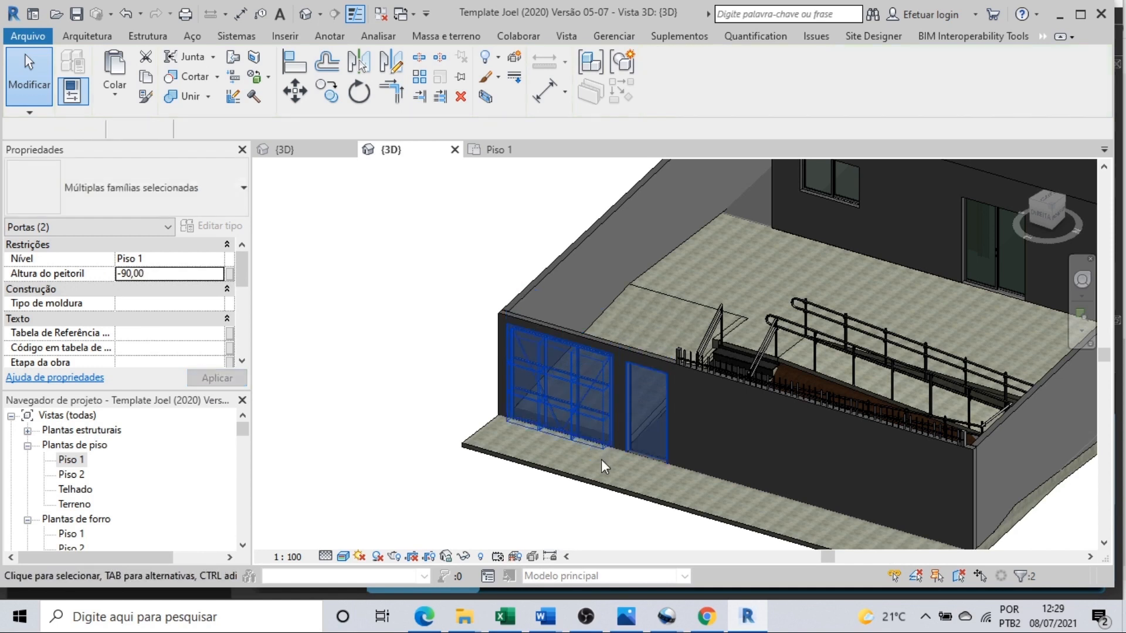
{"action": "key", "text": "Escape"}
{"action": "middle_click_drag", "start_coordinate": [593, 451], "coordinate": [543, 434]}
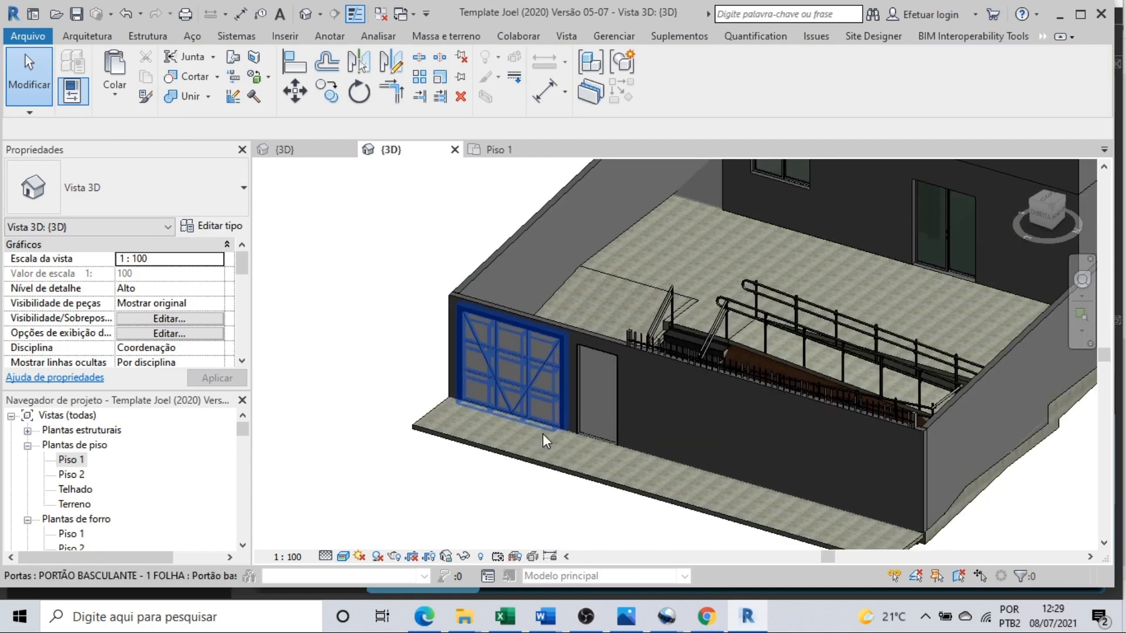
{"action": "scroll", "coordinate": [883, 420], "scroll_direction": "up", "scroll_amount": 2}
Step: On the Piso 1 plan, draw a section line along the sidewalk outside the front boundary wall and flip it to look towards the house
{"action": "left_click", "coordinate": [882, 410]}
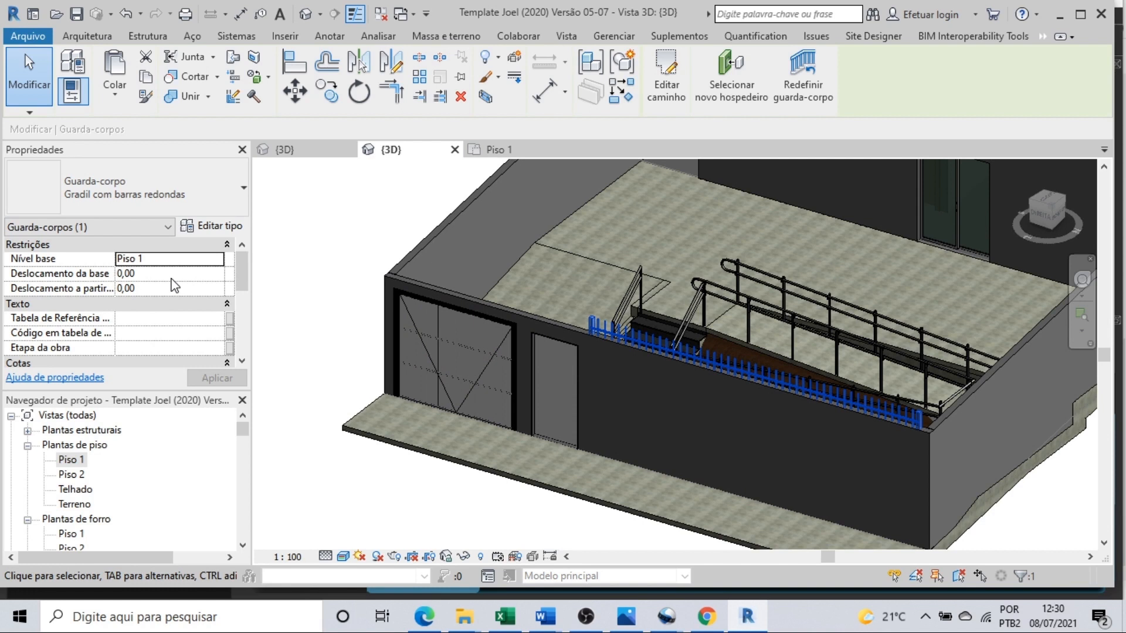
{"action": "left_click", "coordinate": [501, 151]}
{"action": "scroll", "coordinate": [634, 281], "scroll_direction": "down", "scroll_amount": 5}
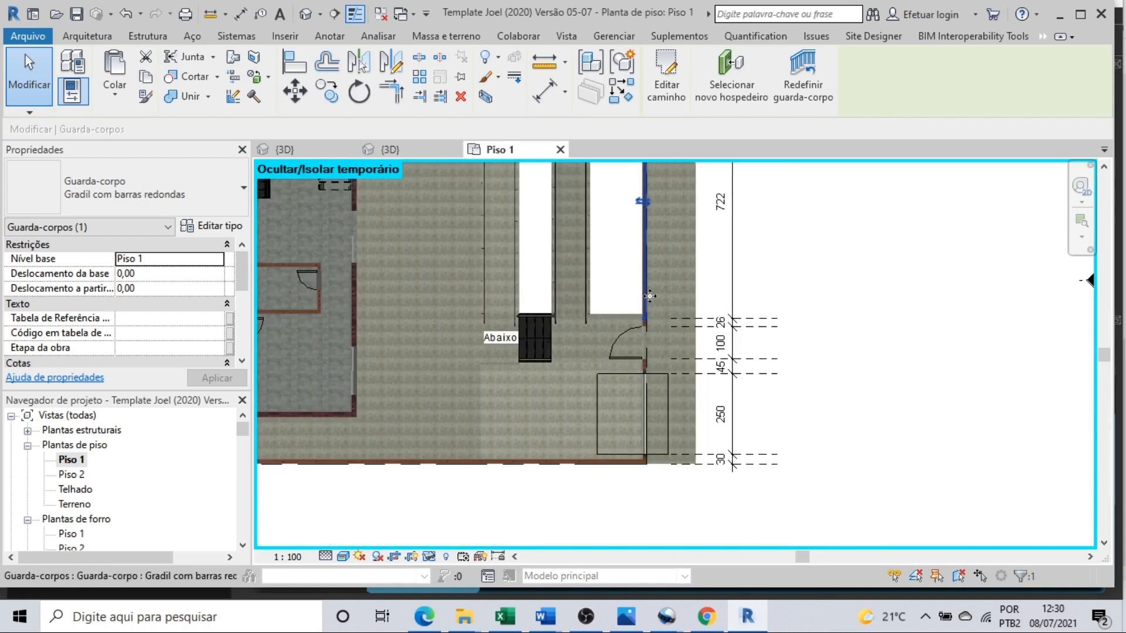
{"action": "key", "text": "Escape"}
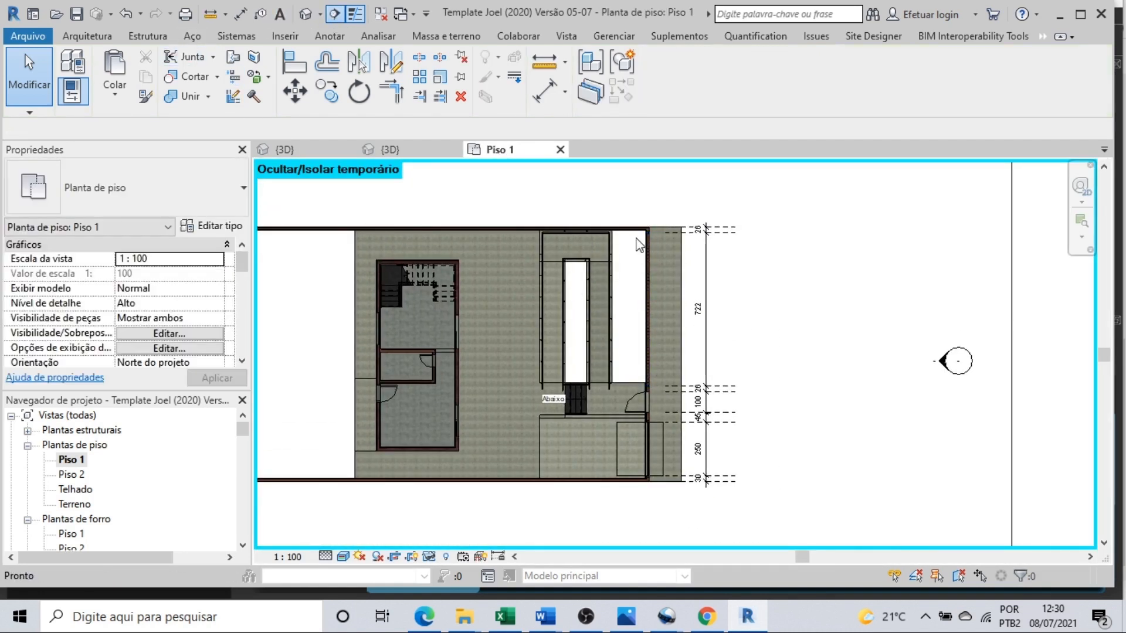
{"action": "key", "text": "s"}
{"action": "key", "text": "e"}
{"action": "left_click", "coordinate": [661, 202]}
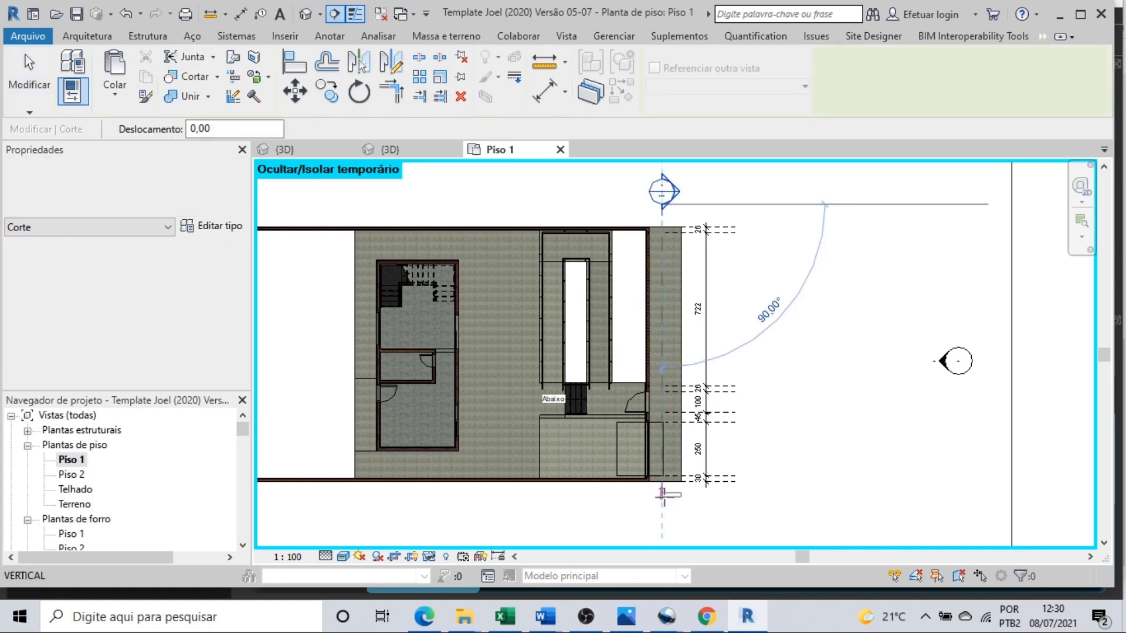
{"action": "left_click", "coordinate": [661, 516]}
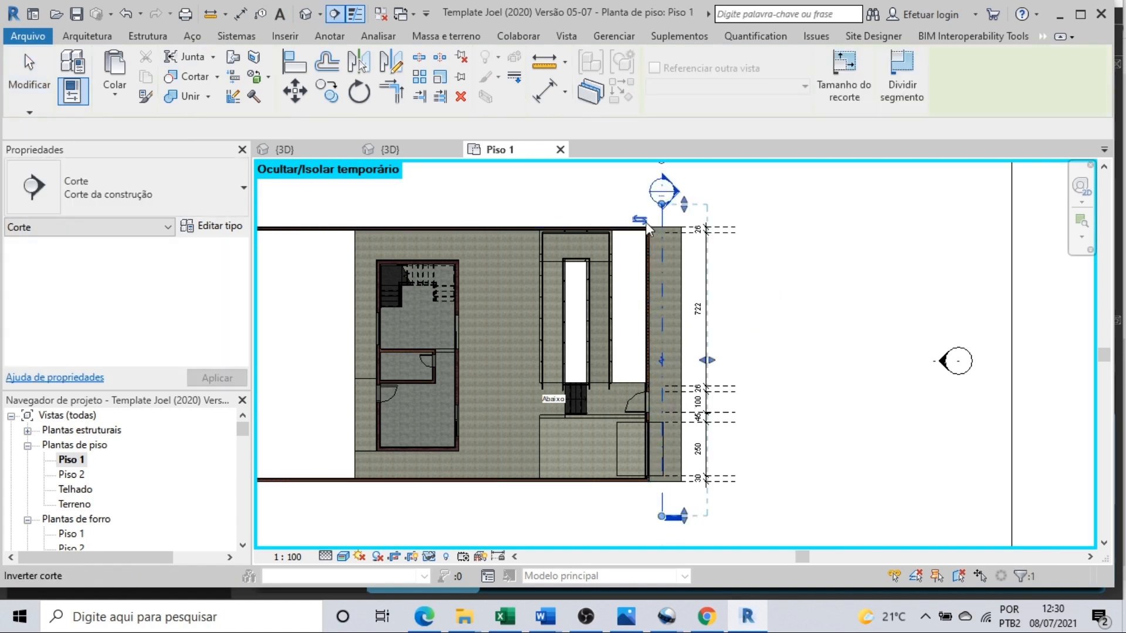
{"action": "key", "text": "Escape"}
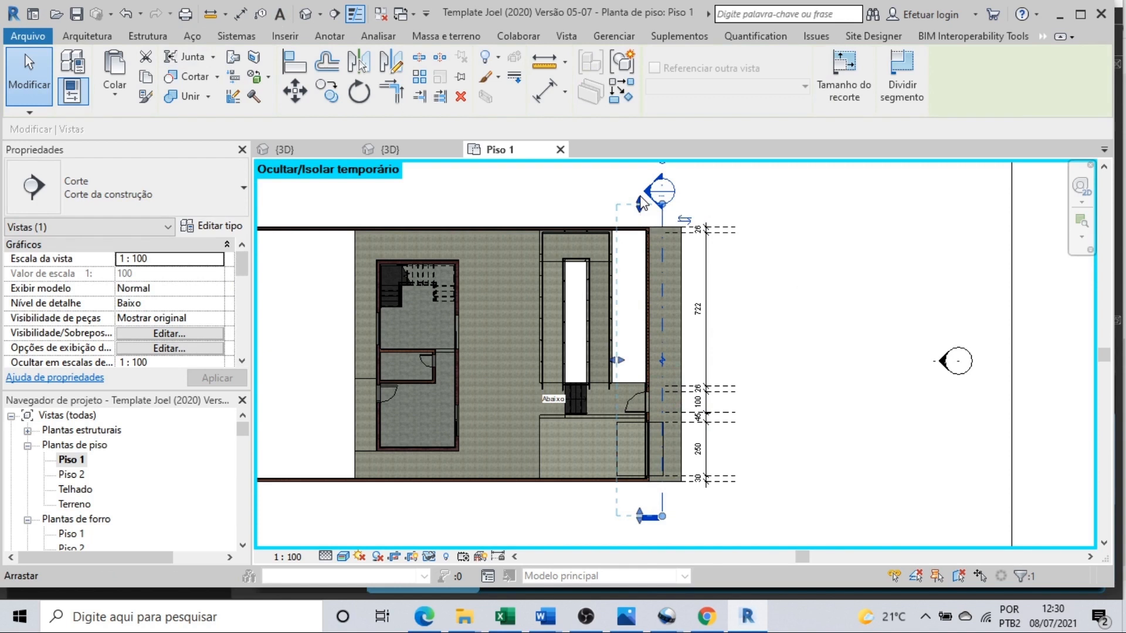
{"action": "key", "text": "Escape"}
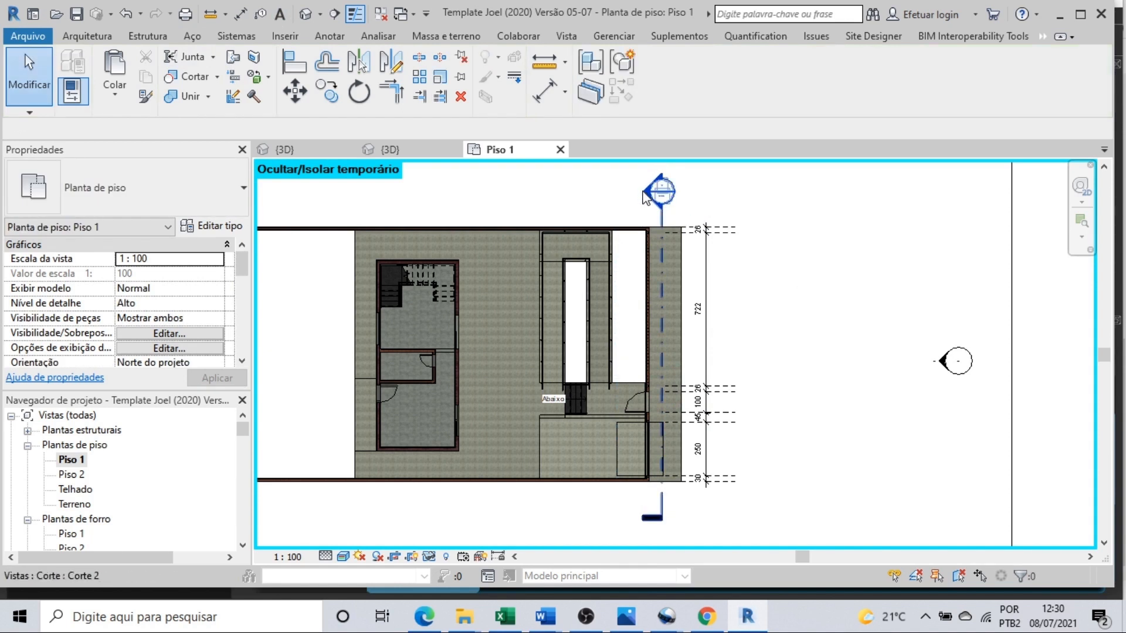
Step: Open the new section view and extend its crop region upward to include the full front wall and its railing
{"action": "double_click", "coordinate": [645, 200]}
{"action": "scroll", "coordinate": [647, 317], "scroll_direction": "down", "scroll_amount": 2}
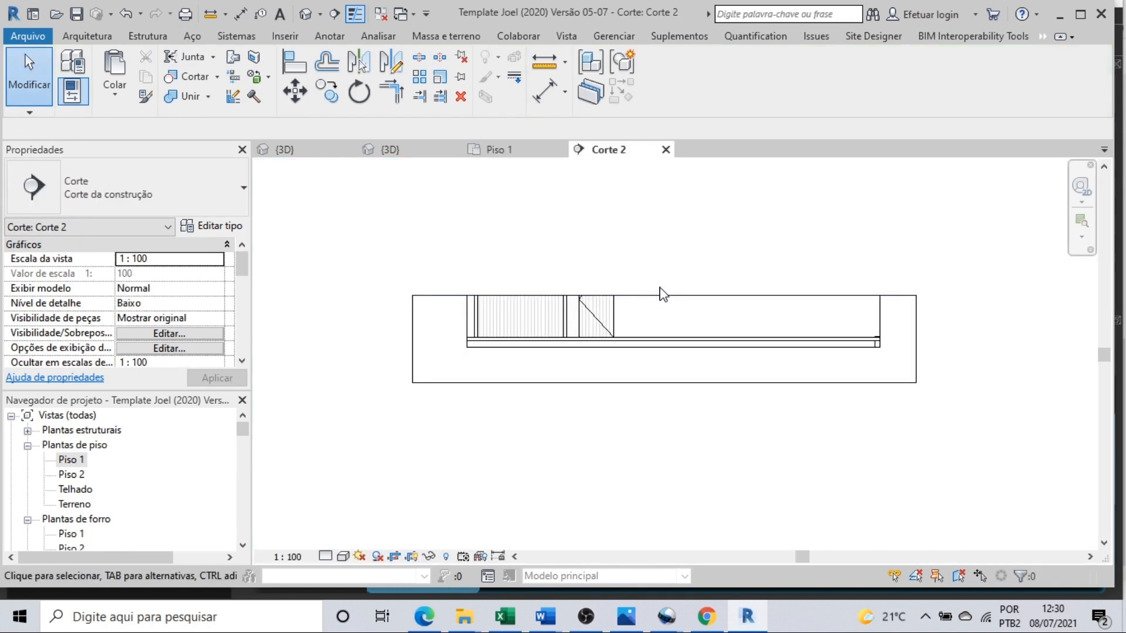
{"action": "left_click", "coordinate": [663, 295]}
{"action": "left_click_drag", "start_coordinate": [665, 203], "coordinate": [666, 190]}
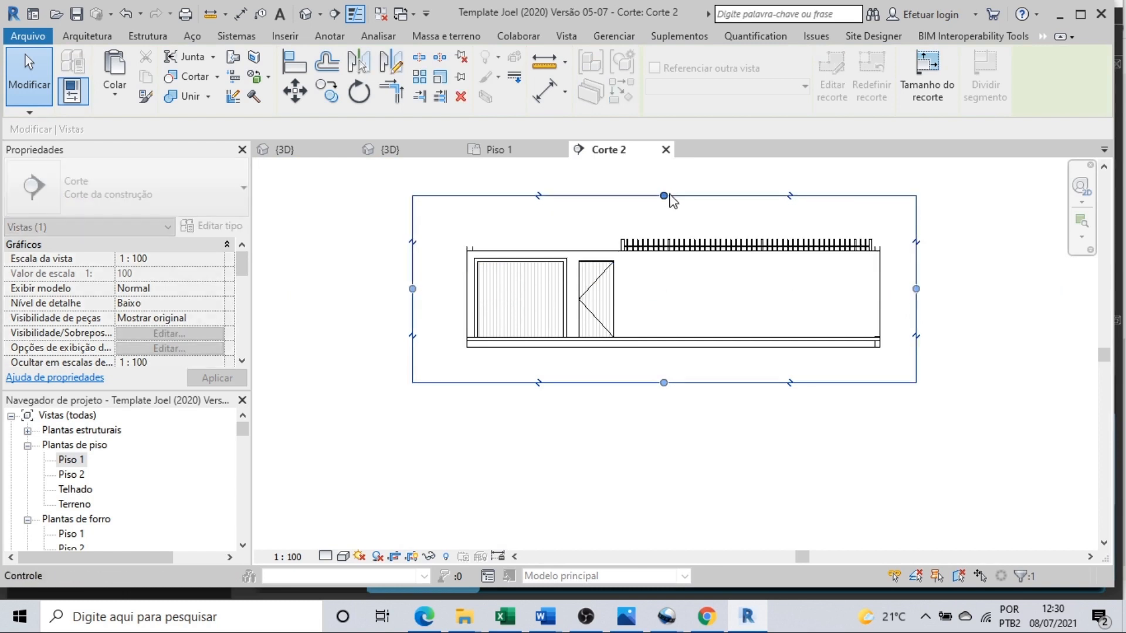
{"action": "scroll", "coordinate": [671, 308], "scroll_direction": "up", "scroll_amount": 2}
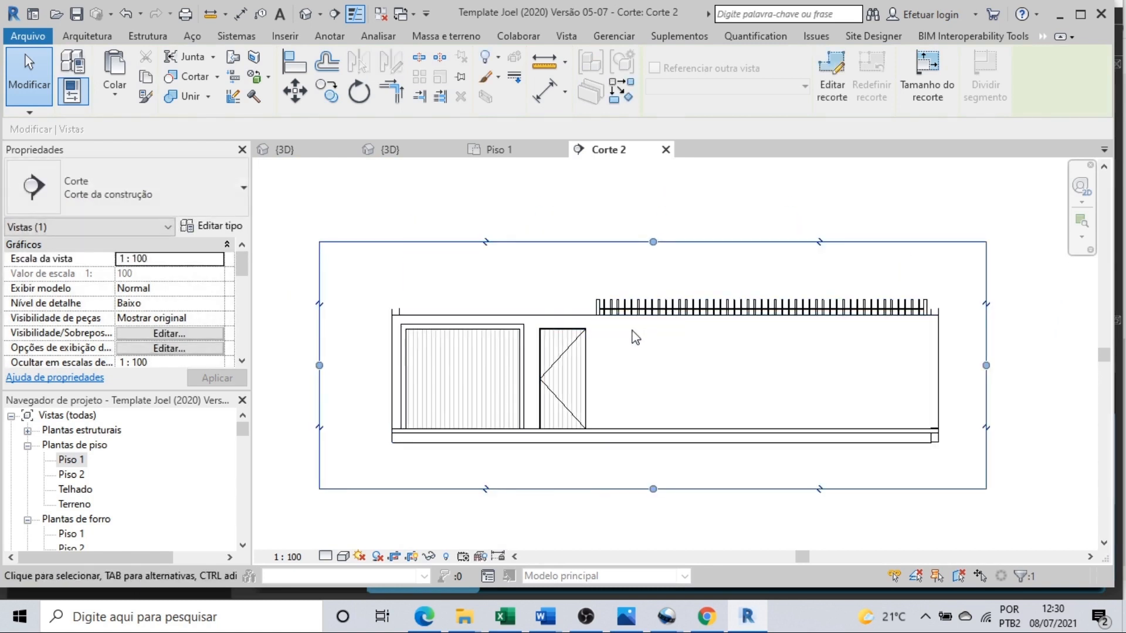
Step: Edit the front wall's profile and pick the outer edges of the railing's two end posts as sketch lines, deleting the extra inner line
{"action": "scroll", "coordinate": [605, 334], "scroll_direction": "up", "scroll_amount": 1}
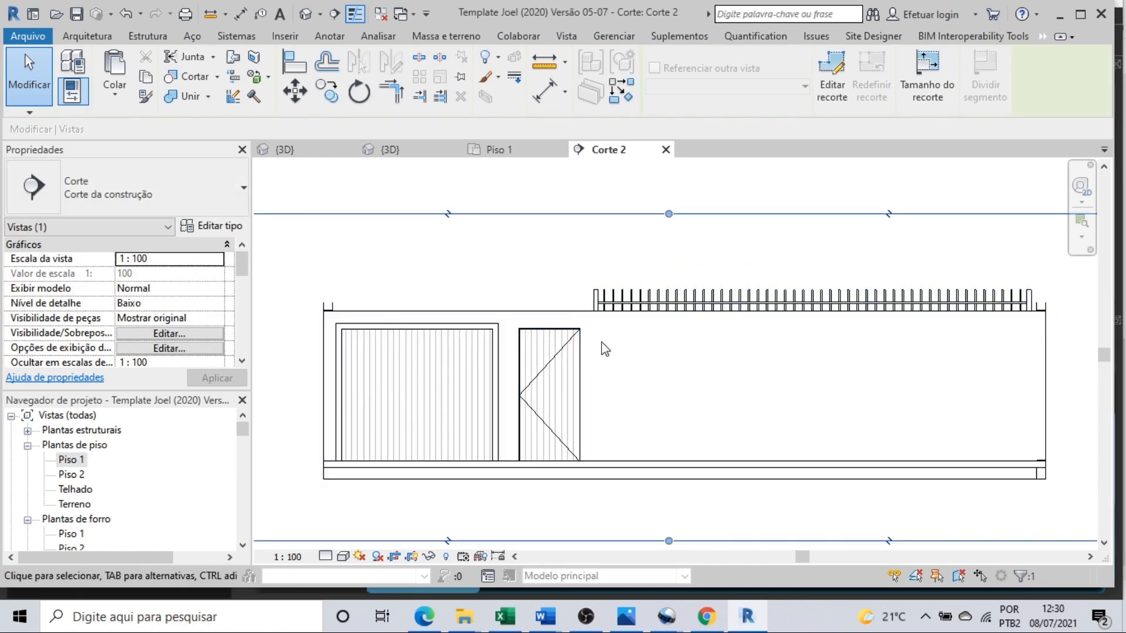
{"action": "double_click", "coordinate": [564, 318]}
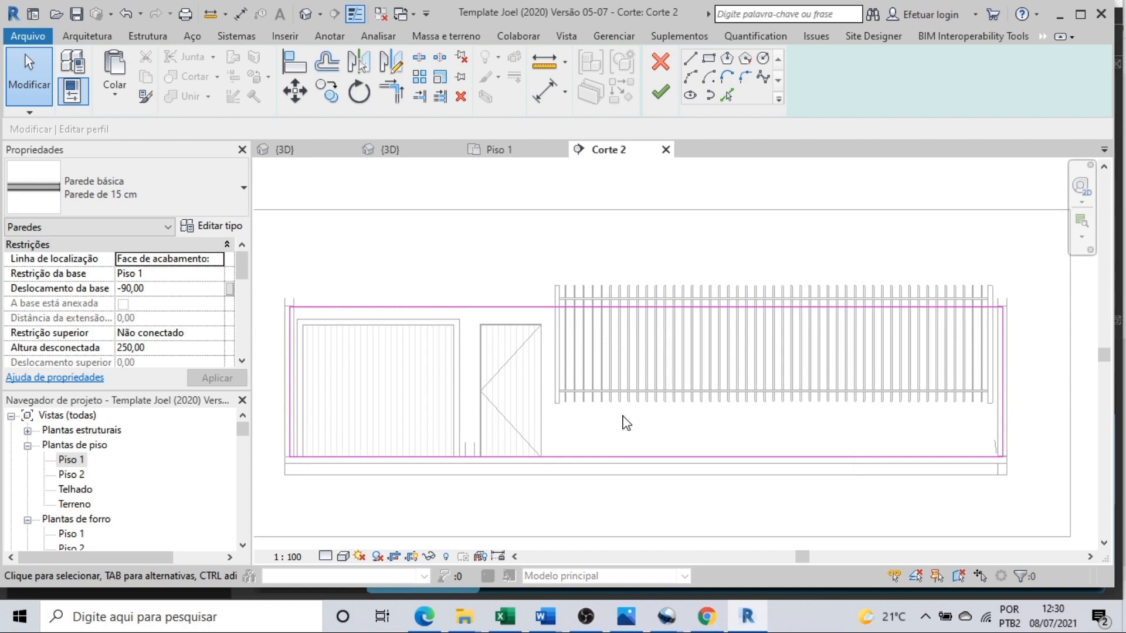
{"action": "left_click", "coordinate": [726, 95]}
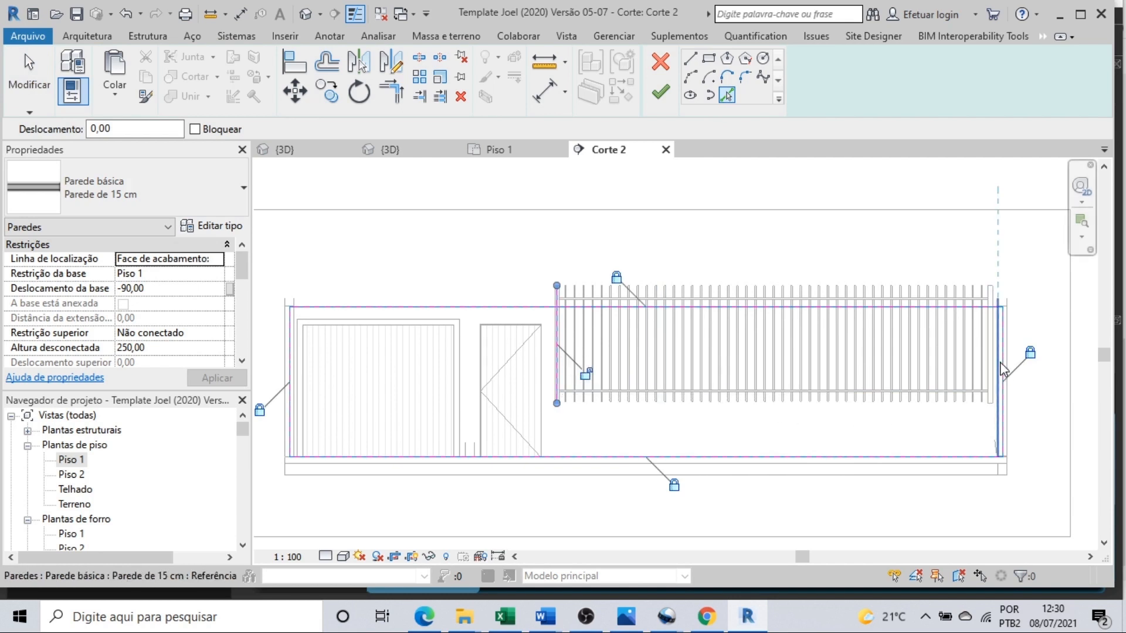
{"action": "scroll", "coordinate": [1001, 367], "scroll_direction": "up", "scroll_amount": 2}
{"action": "left_click", "coordinate": [1000, 366]}
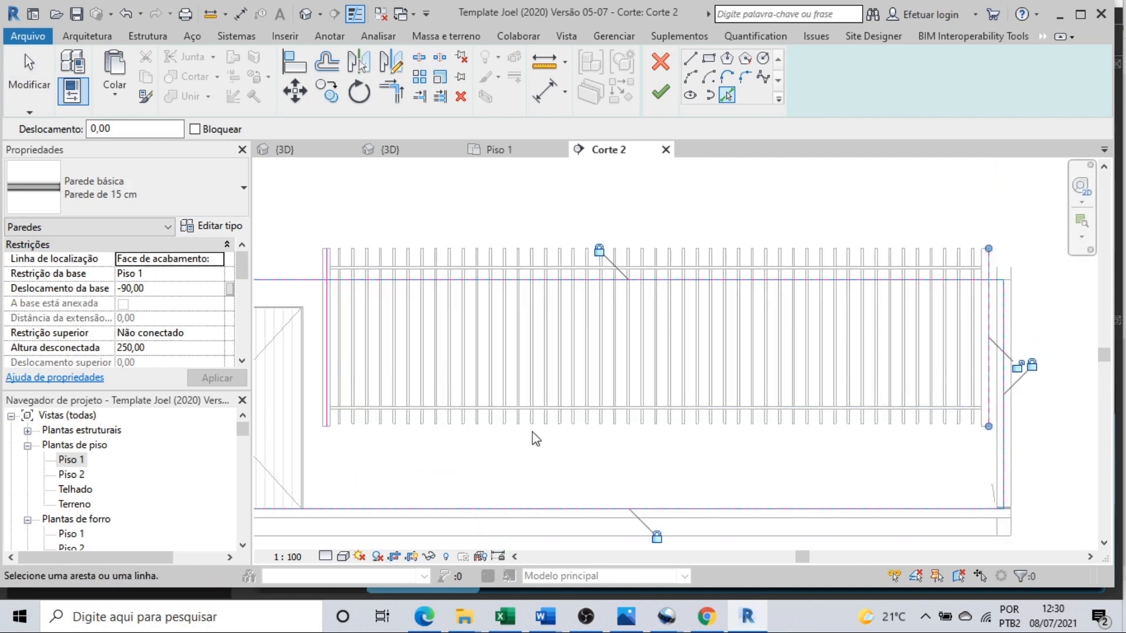
{"action": "scroll", "coordinate": [327, 294], "scroll_direction": "up", "scroll_amount": 1}
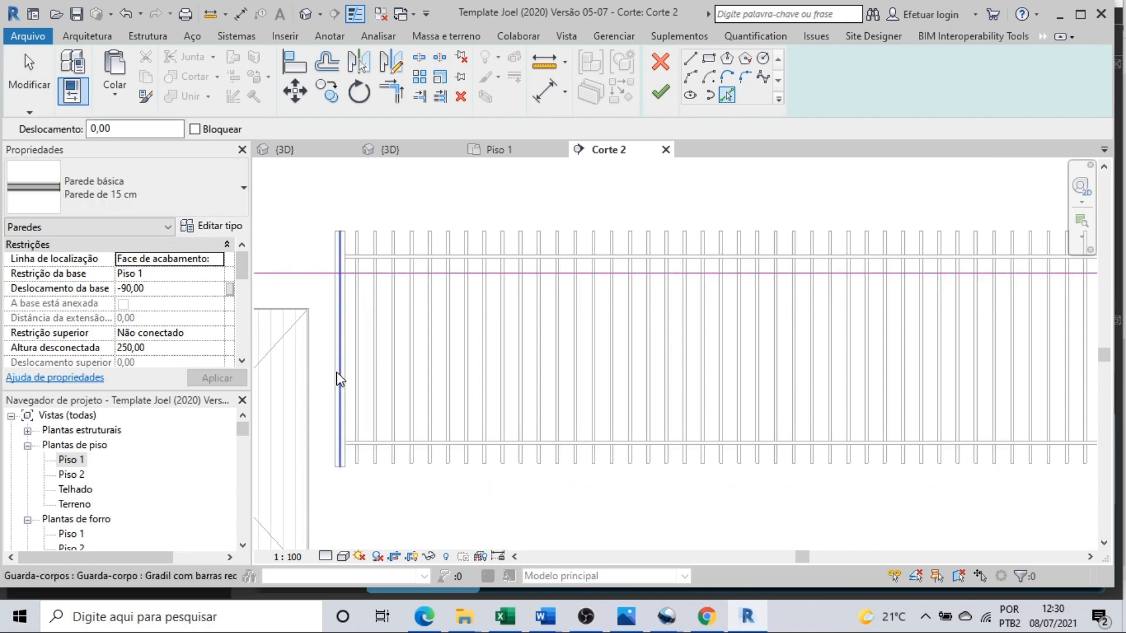
{"action": "left_click", "coordinate": [338, 376]}
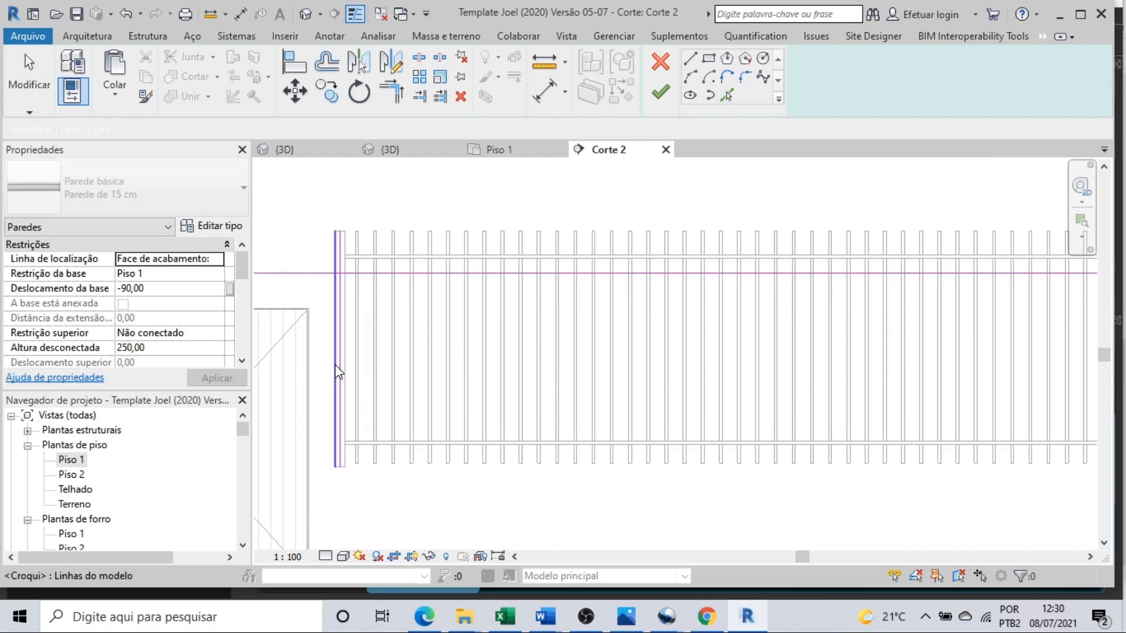
{"action": "left_click", "coordinate": [340, 371]}
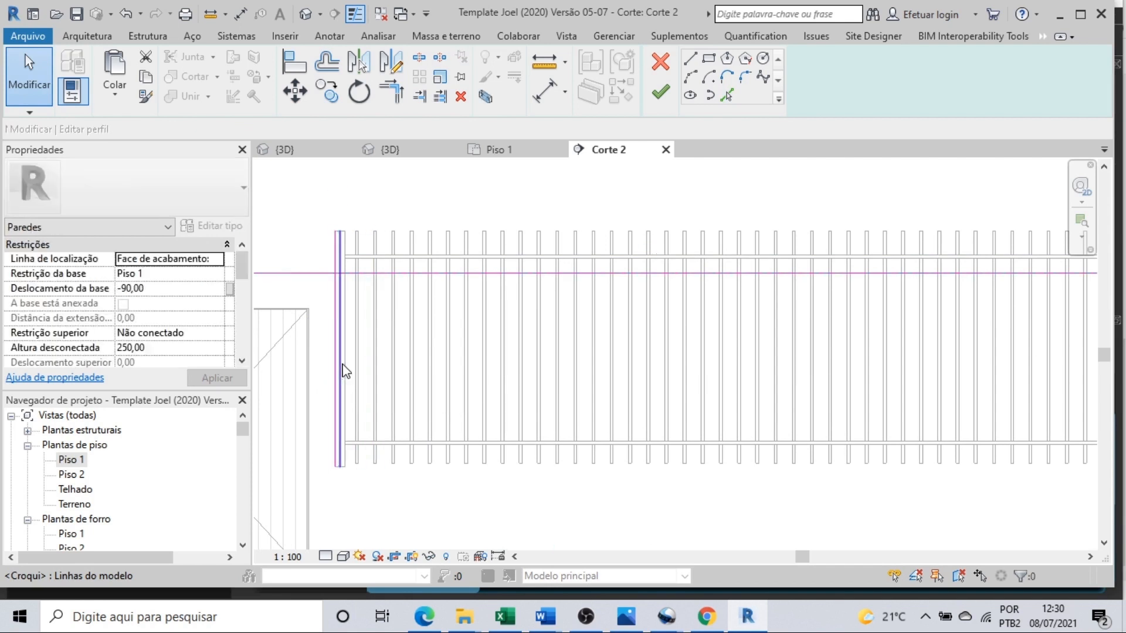
{"action": "left_click", "coordinate": [425, 477]}
{"action": "scroll", "coordinate": [425, 479], "scroll_direction": "down", "scroll_amount": 2}
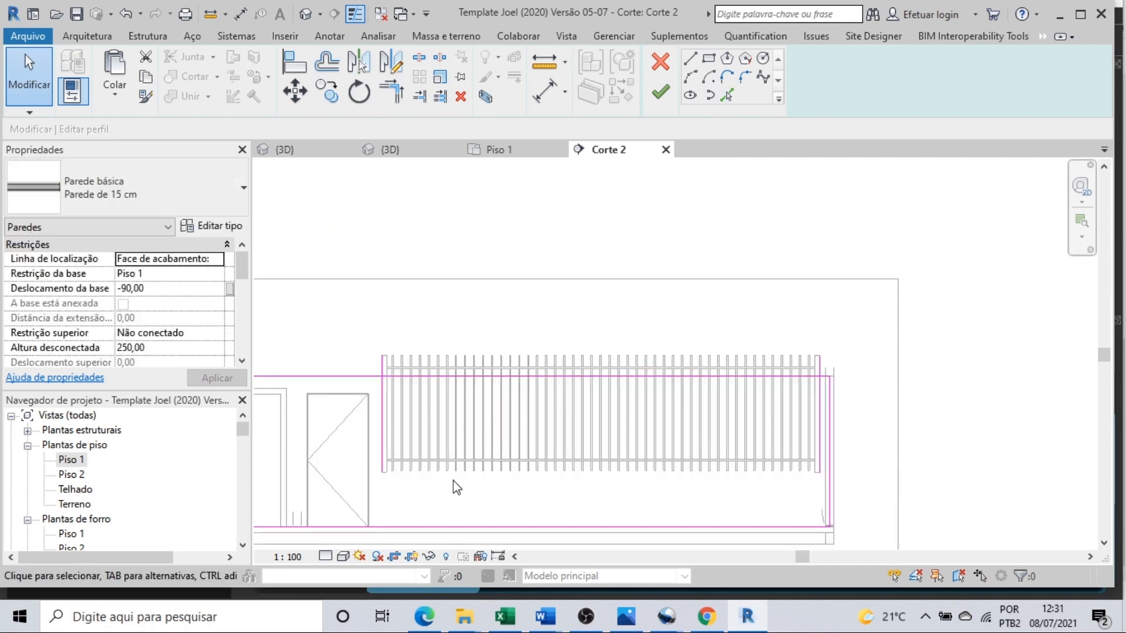
{"action": "middle_click_drag", "start_coordinate": [453, 481], "coordinate": [457, 418]}
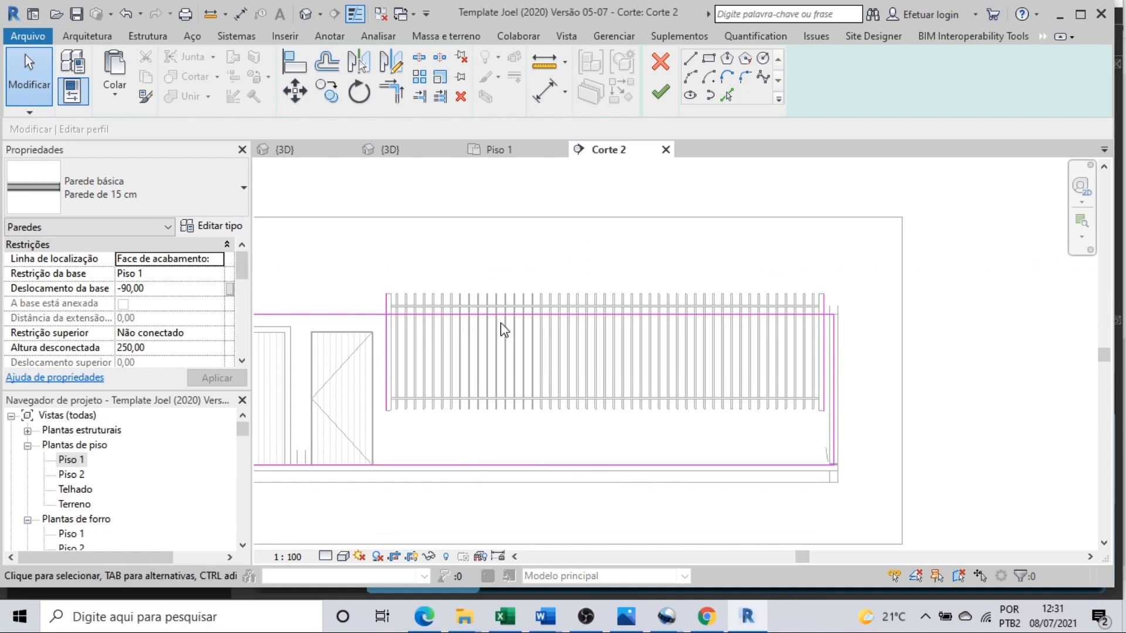
Step: Offset copies of the wall profile's bottom and top lines inward by 30 with the numeric Offset tool
{"action": "left_click", "coordinate": [327, 61]}
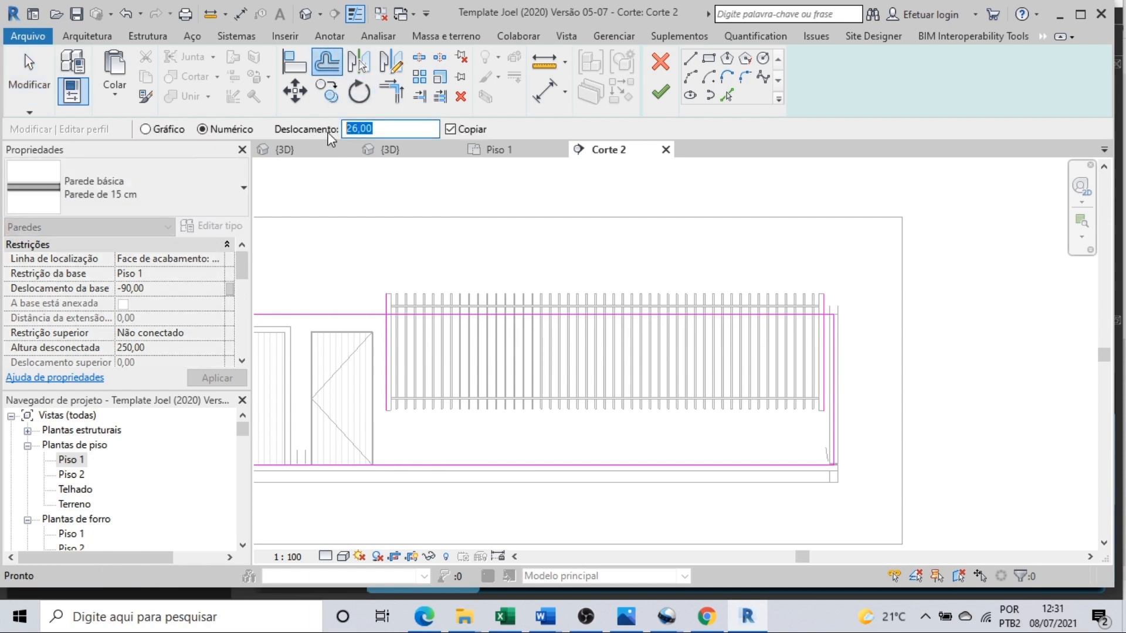
{"action": "type", "text": "0"}
{"action": "key", "text": "Return"}
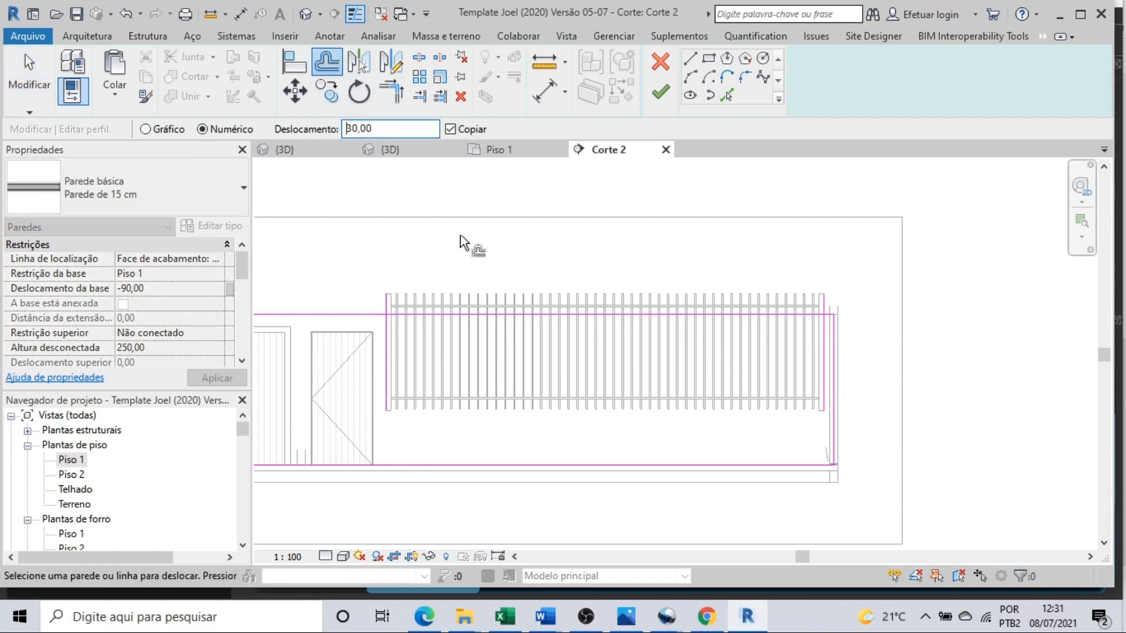
{"action": "left_click", "coordinate": [578, 464]}
{"action": "left_click", "coordinate": [574, 319]}
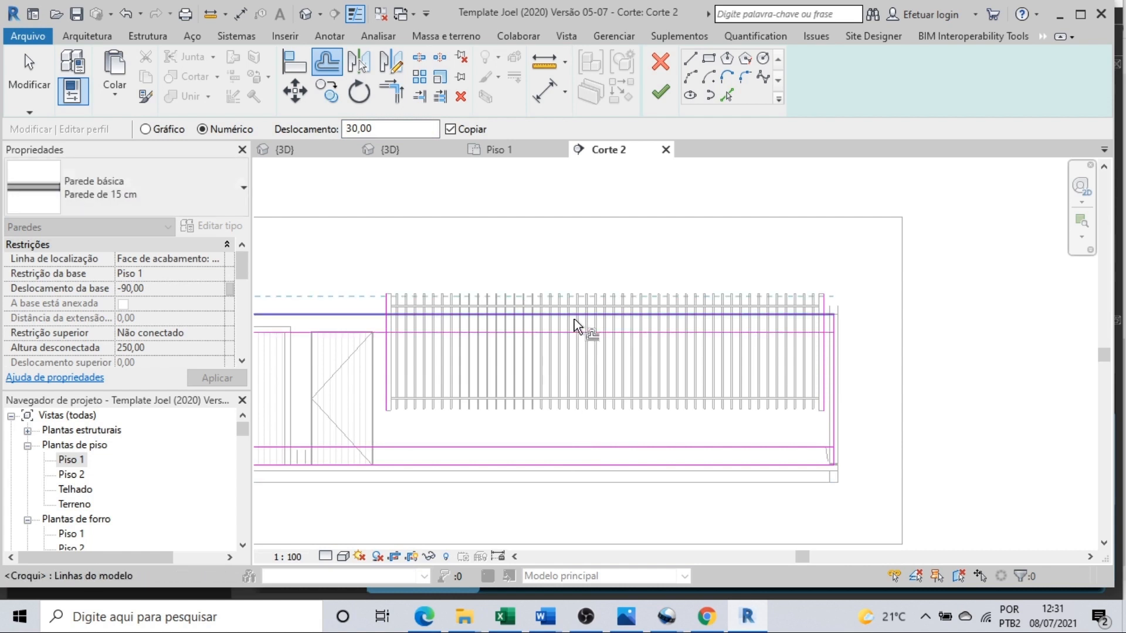
Step: Trim the offset and picked lines into a closed rectangular opening around the railing and finish the wall profile
{"action": "left_click", "coordinate": [391, 91]}
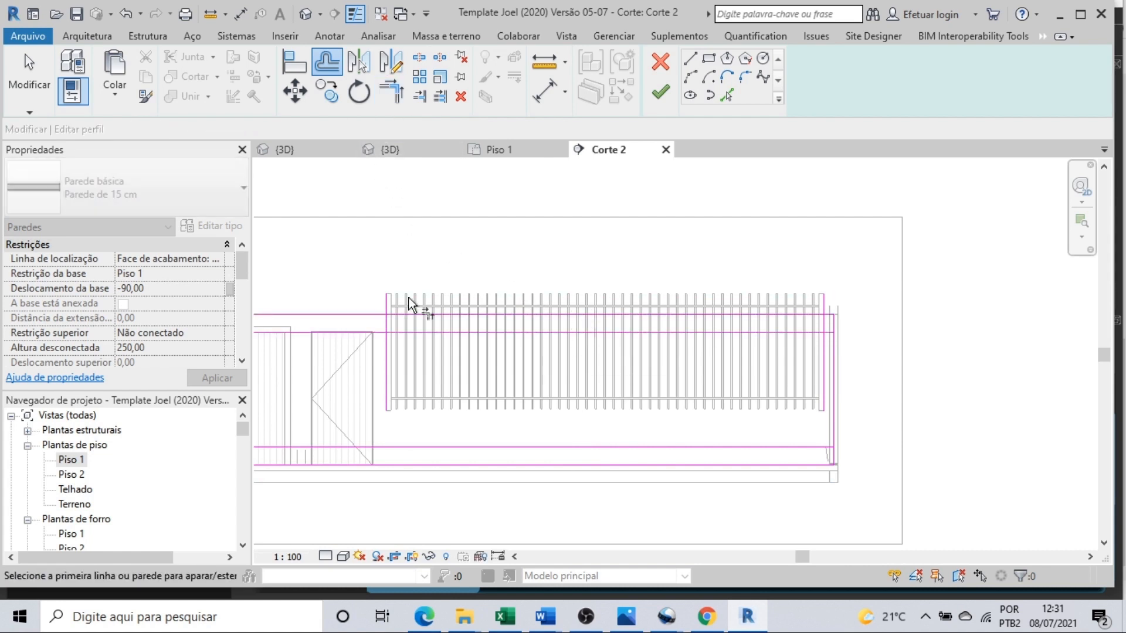
{"action": "left_click", "coordinate": [423, 448]}
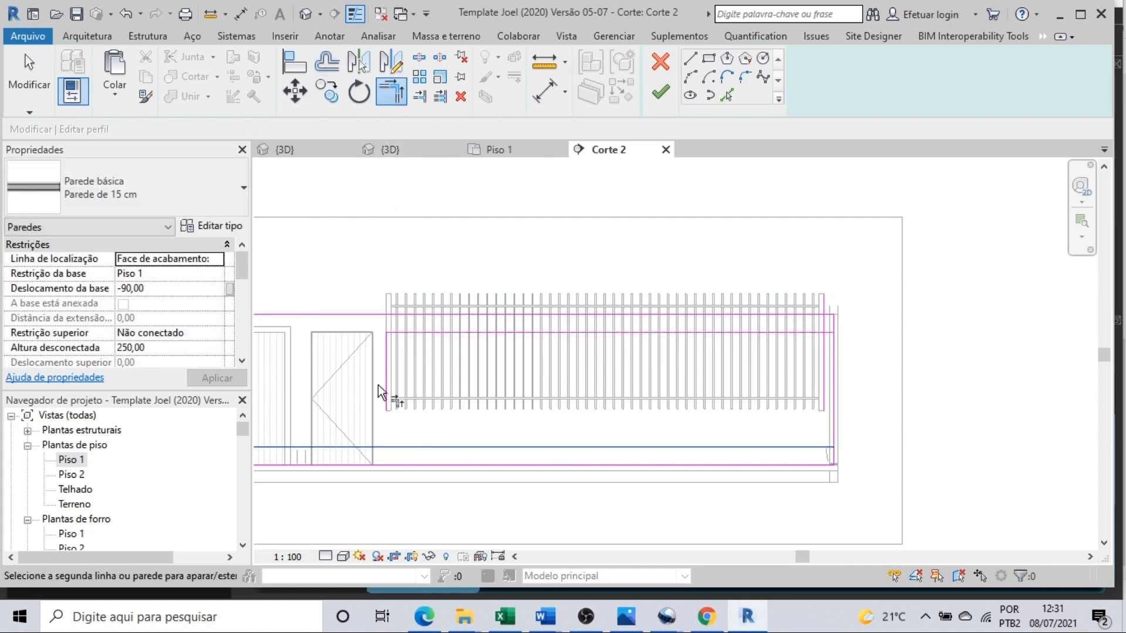
{"action": "left_click", "coordinate": [387, 384]}
{"action": "left_click", "coordinate": [805, 446]}
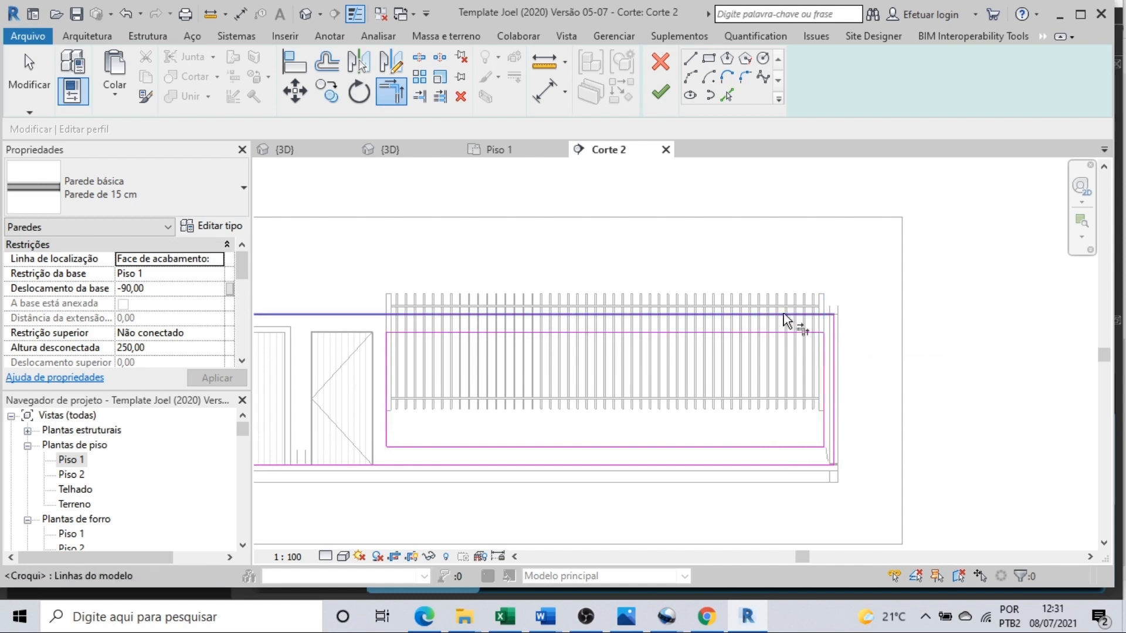
{"action": "left_click", "coordinate": [661, 105]}
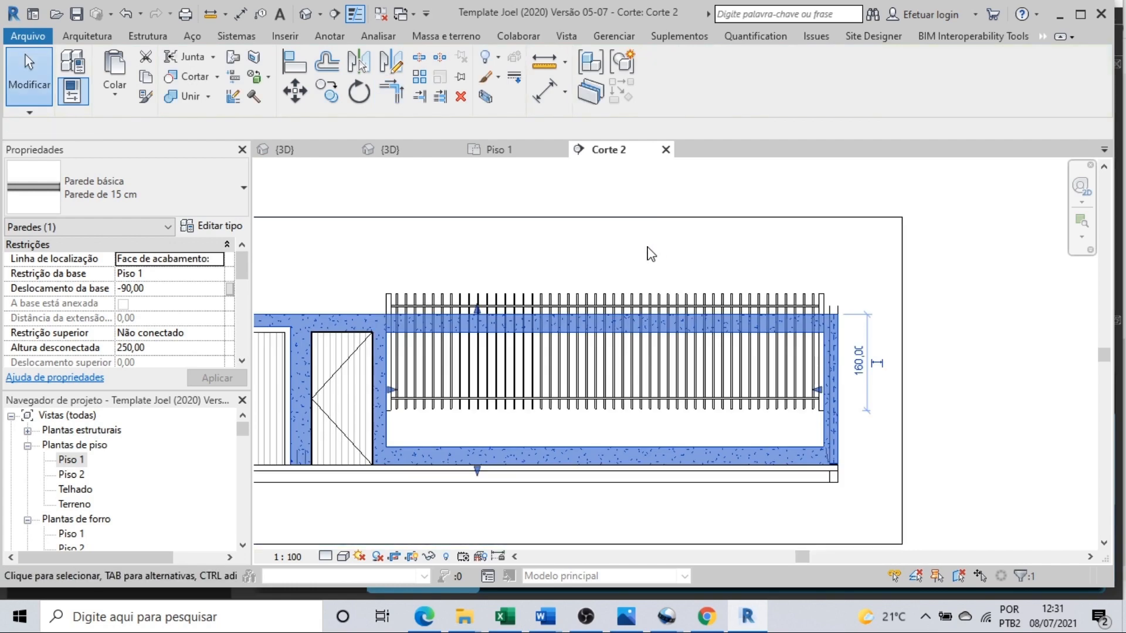
{"action": "left_click", "coordinate": [649, 252]}
Step: Change the section view's visual style to a shaded display with edges
{"action": "scroll", "coordinate": [459, 337], "scroll_direction": "up", "scroll_amount": 1}
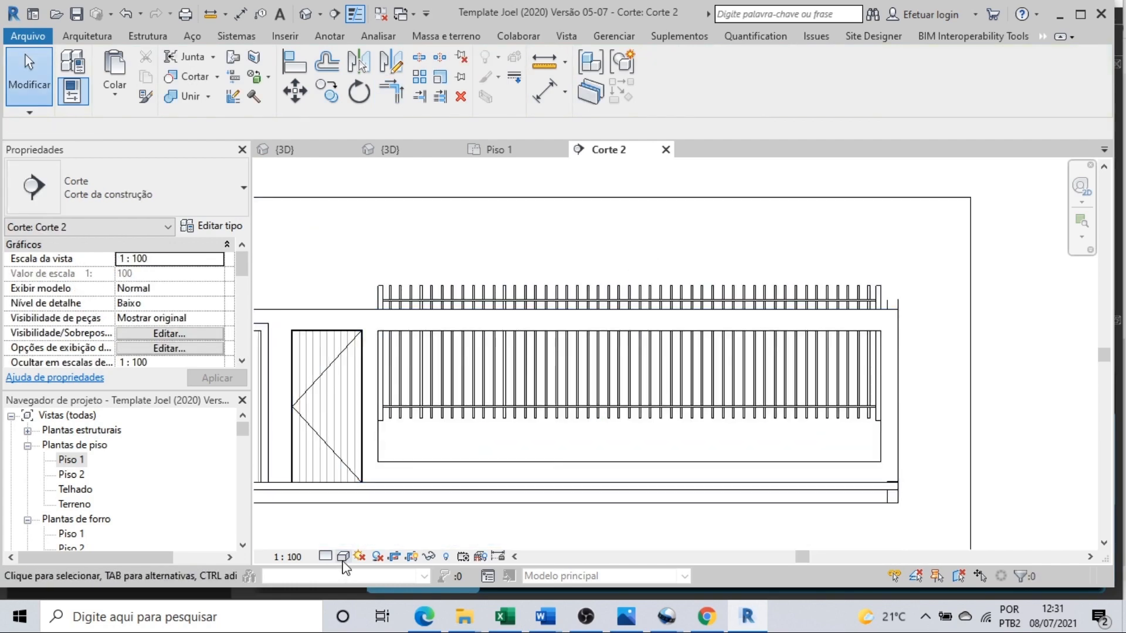
{"action": "left_click", "coordinate": [343, 555]}
{"action": "left_click", "coordinate": [387, 522]}
{"action": "middle_click_drag", "start_coordinate": [459, 414], "coordinate": [582, 389]}
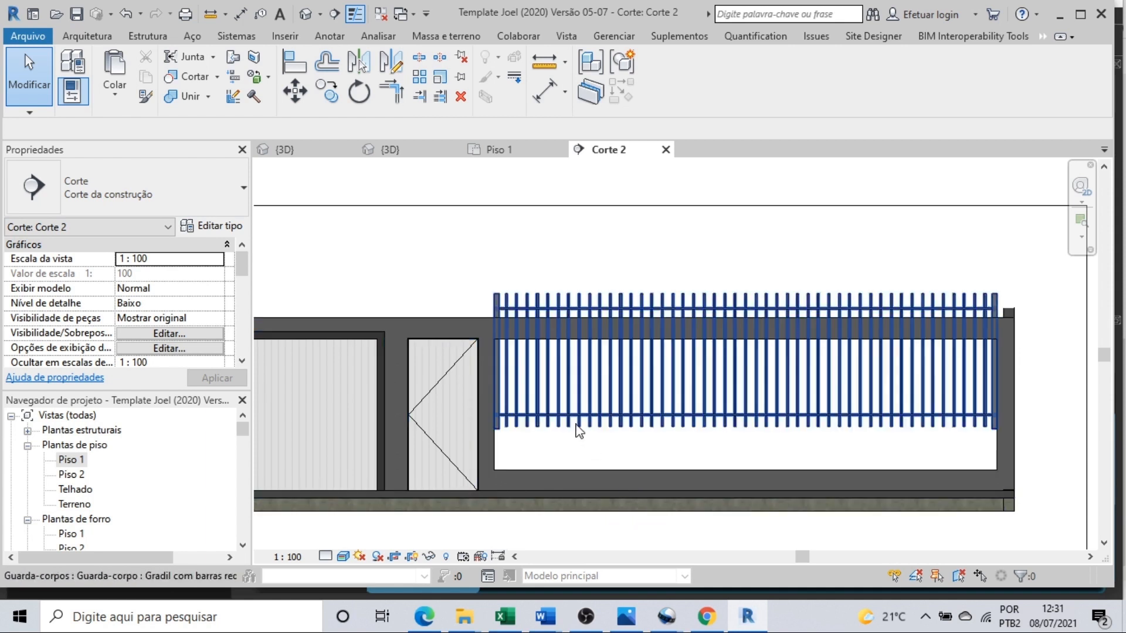
Step: Set the railing's base offset (Deslocamento da base) to -60 to fit it inside the wall opening
{"action": "left_click", "coordinate": [581, 431]}
{"action": "left_click", "coordinate": [184, 277]}
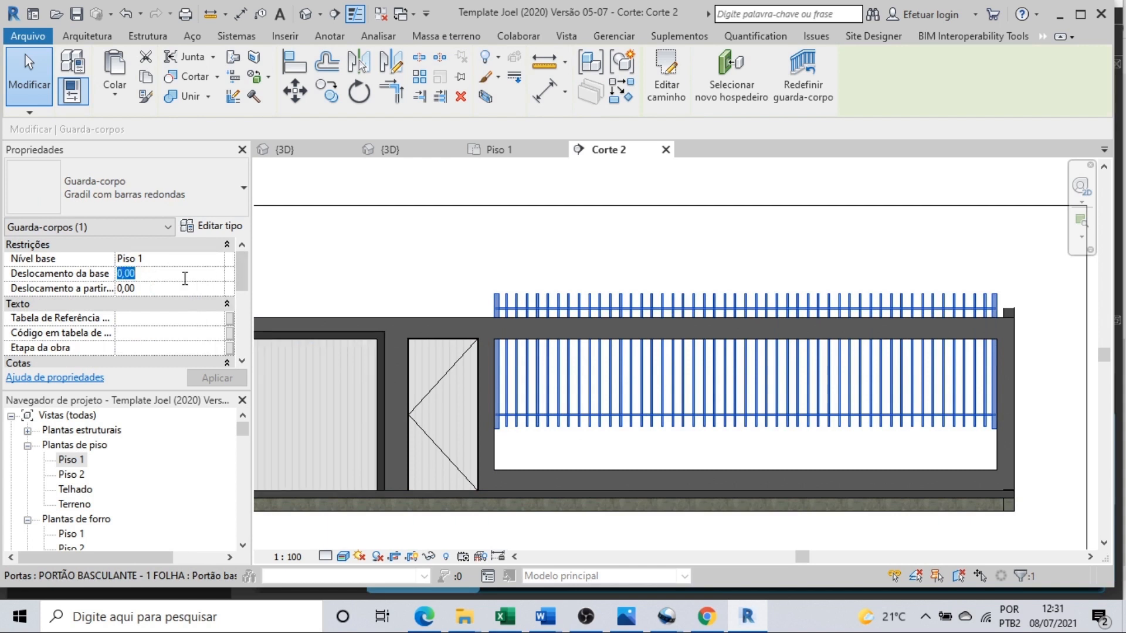
{"action": "type", "text": "-"}
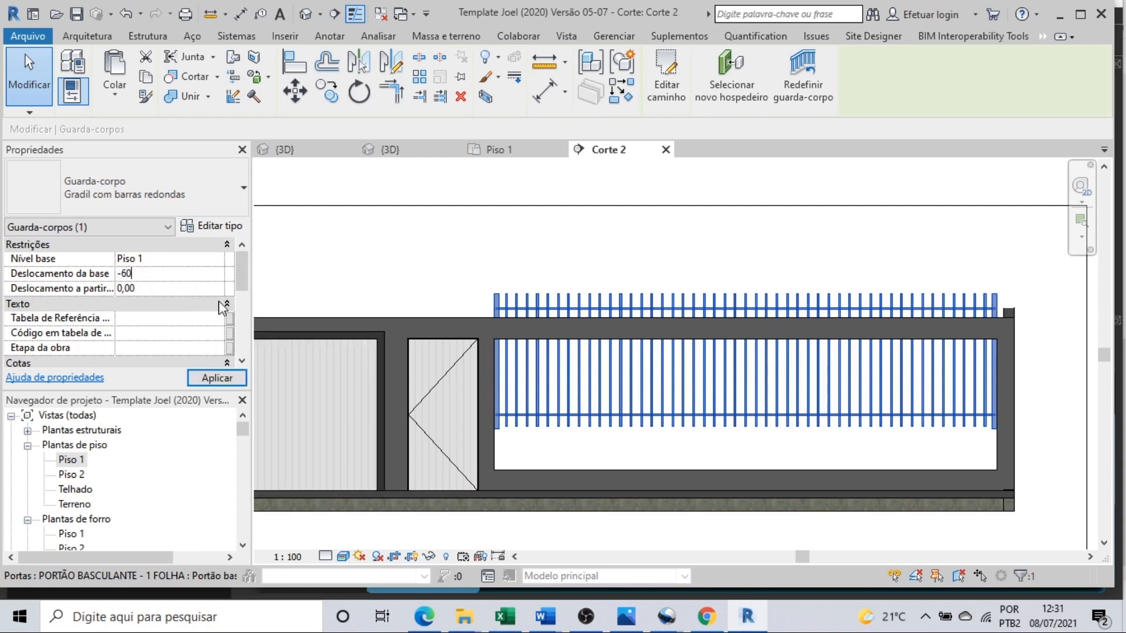
{"action": "type", "text": "60"}
{"action": "key", "text": "Return"}
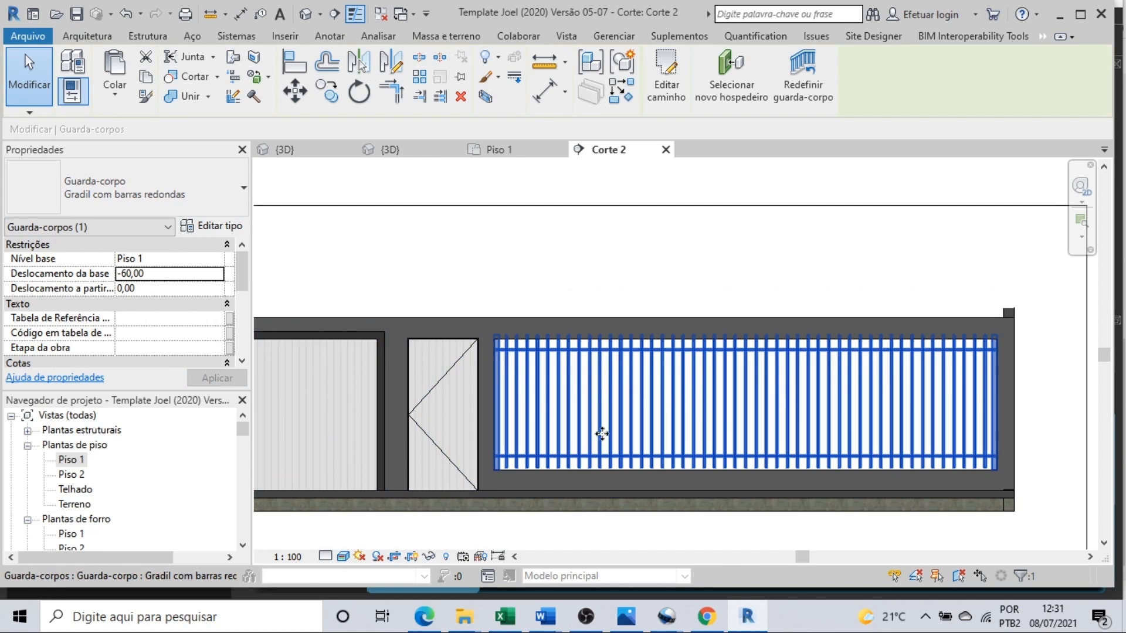
{"action": "key", "text": "Escape"}
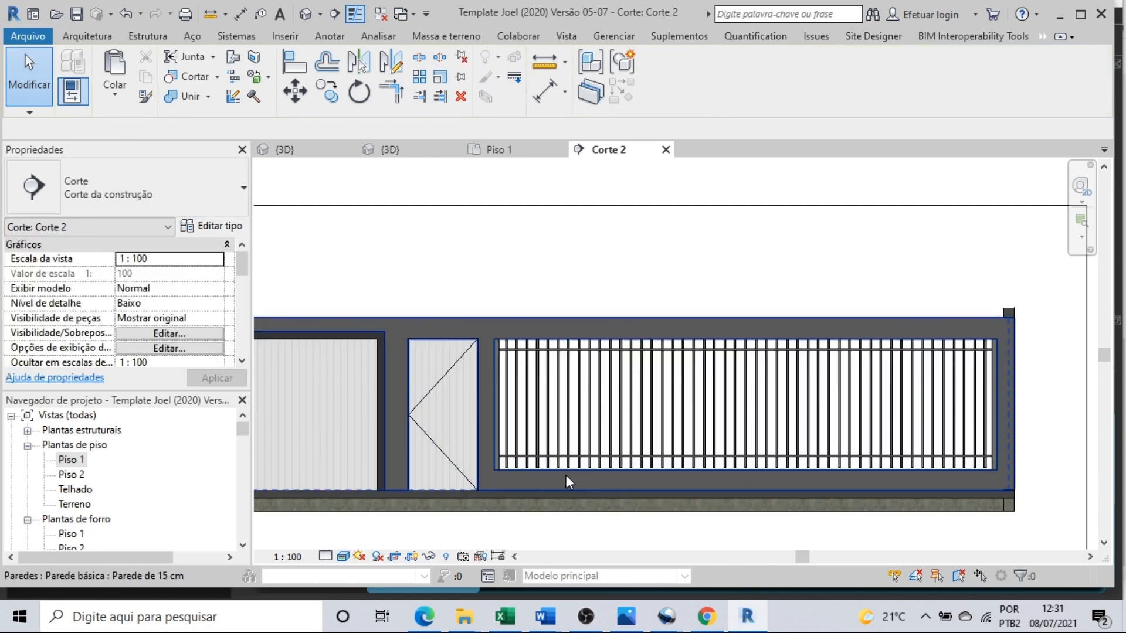
{"action": "left_click", "coordinate": [567, 477]}
{"action": "key", "text": "Escape"}
{"action": "scroll", "coordinate": [577, 490], "scroll_direction": "up", "scroll_amount": 1}
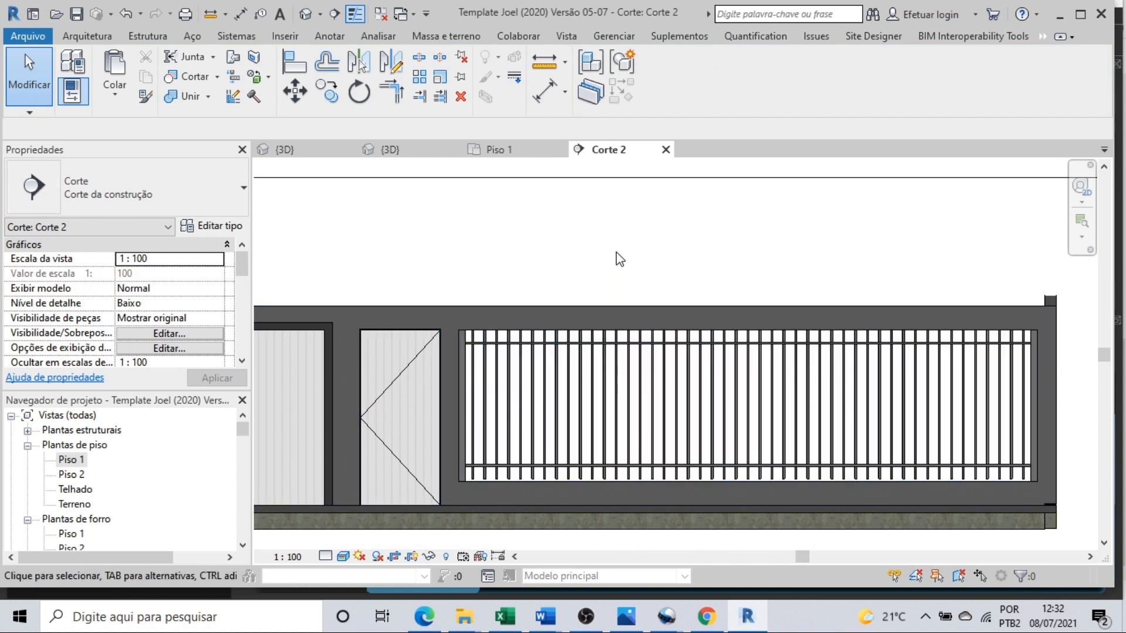
Step: Switch to the 3D view and examine the front wall with its gate, door and railing, along with the side wall and terrain
{"action": "left_click", "coordinate": [417, 156]}
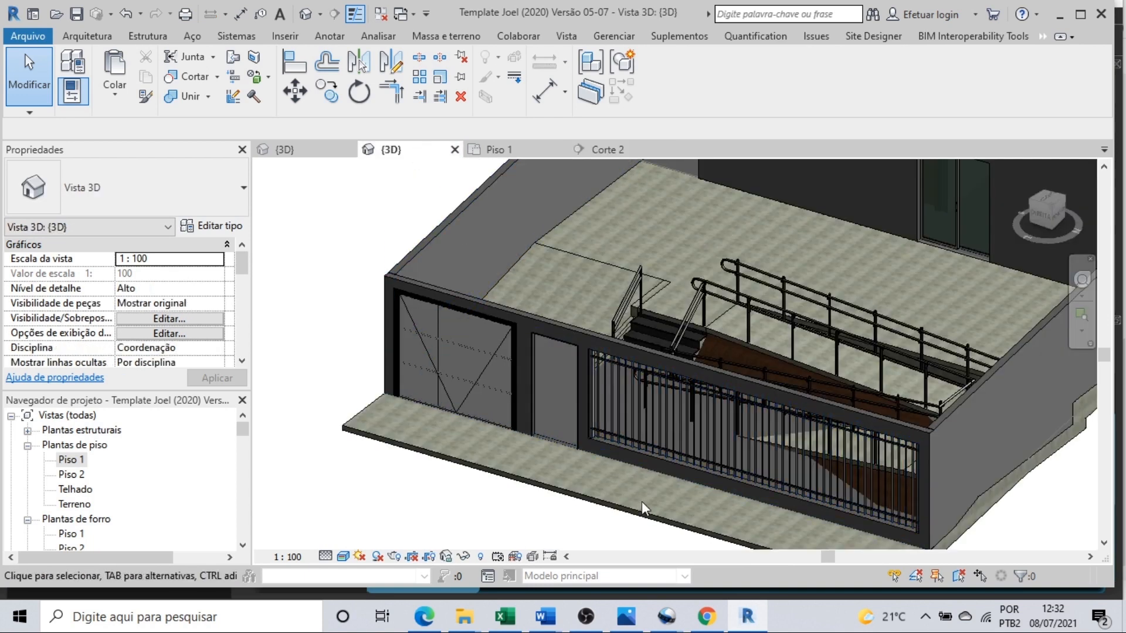
{"action": "scroll", "coordinate": [642, 503], "scroll_direction": "down", "scroll_amount": 5}
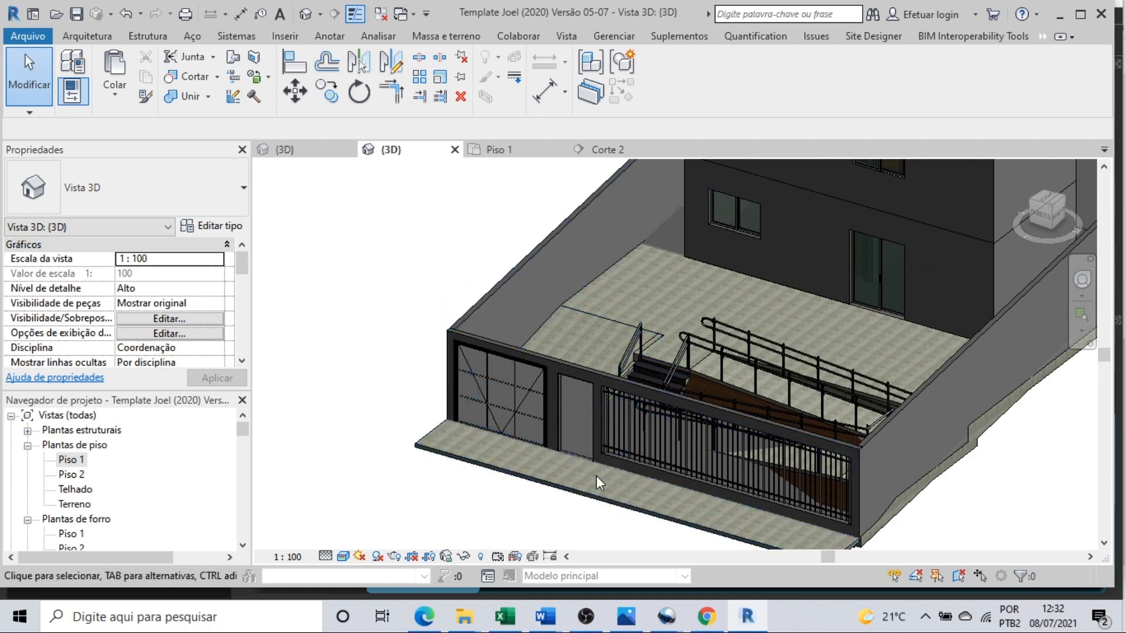
{"action": "scroll", "coordinate": [851, 503], "scroll_direction": "down", "scroll_amount": 3}
{"action": "middle_click_drag", "start_coordinate": [892, 522], "coordinate": [698, 515]}
{"action": "scroll", "coordinate": [693, 477], "scroll_direction": "down", "scroll_amount": 1}
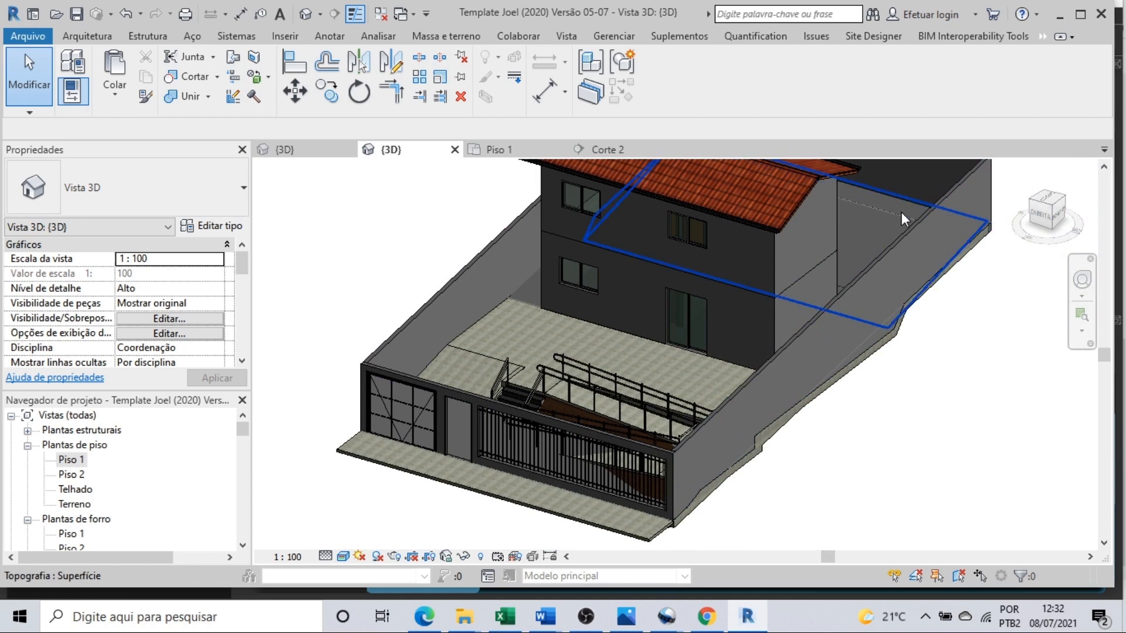
{"action": "left_click", "coordinate": [897, 249]}
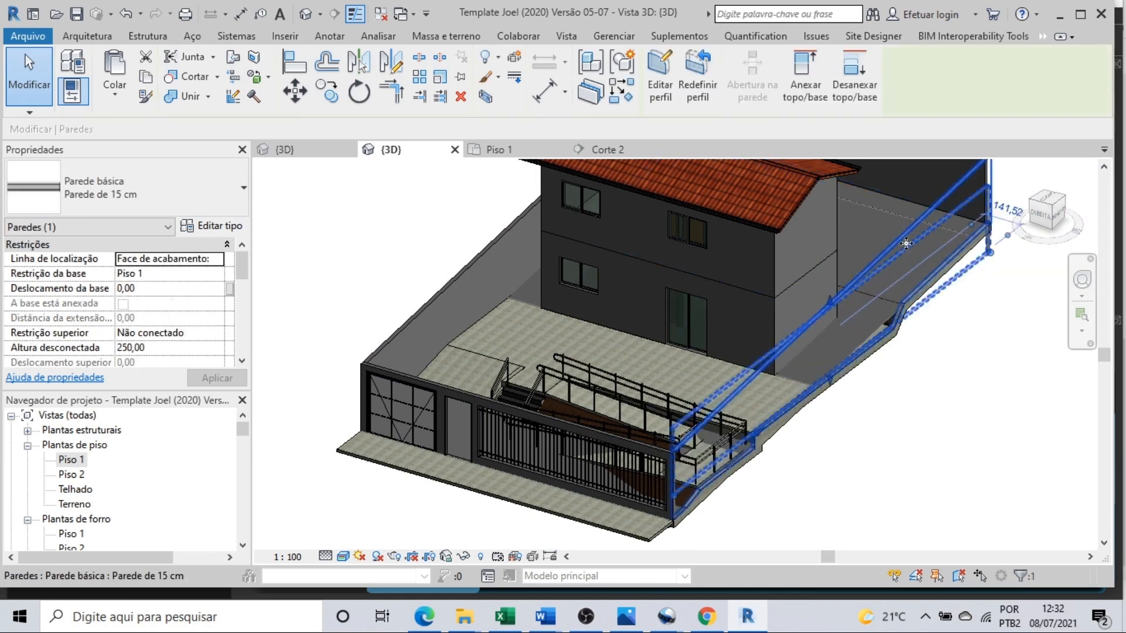
{"action": "left_click", "coordinate": [927, 313]}
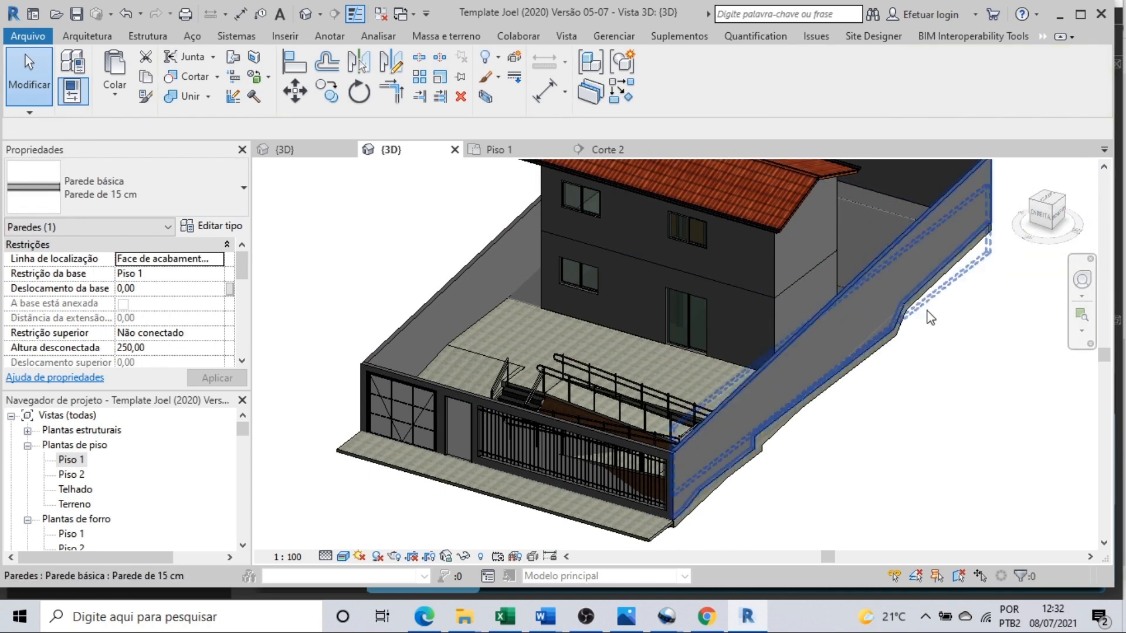
{"action": "scroll", "coordinate": [932, 330], "scroll_direction": "down", "scroll_amount": 2}
{"action": "middle_click_drag", "start_coordinate": [937, 337], "coordinate": [915, 382]}
{"action": "scroll", "coordinate": [903, 352], "scroll_direction": "up", "scroll_amount": 1}
Step: Select the elements at the lot's side, filter the selection down to Topografia, and temporarily isolate that category
{"action": "left_click", "coordinate": [903, 318]}
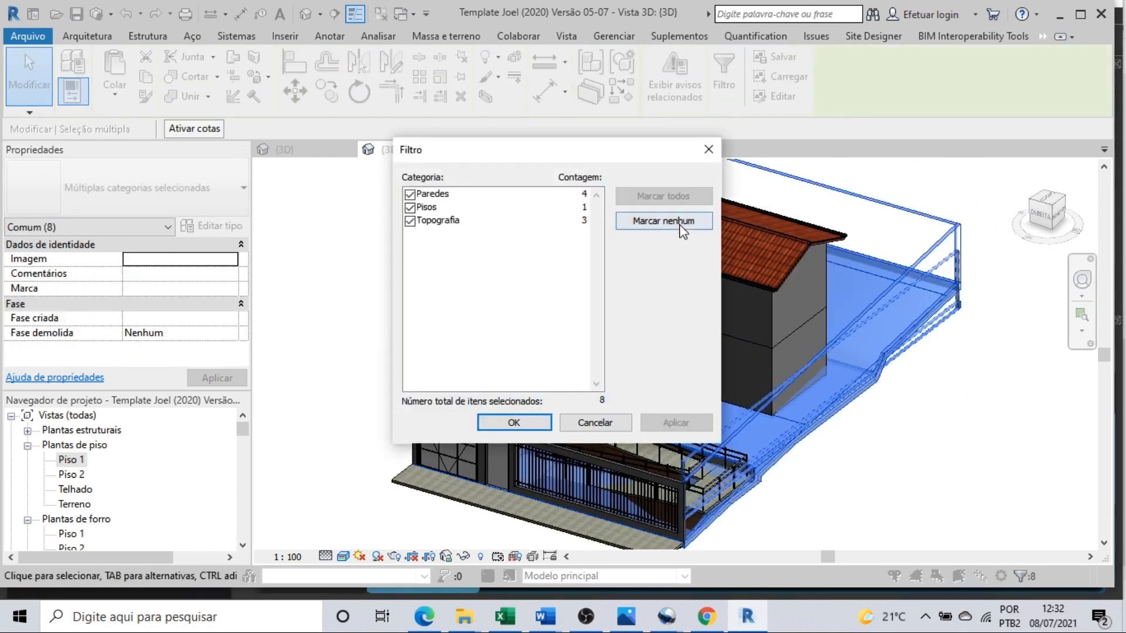
{"action": "left_click", "coordinate": [421, 195]}
{"action": "left_click", "coordinate": [410, 207]}
{"action": "left_click", "coordinate": [409, 194]}
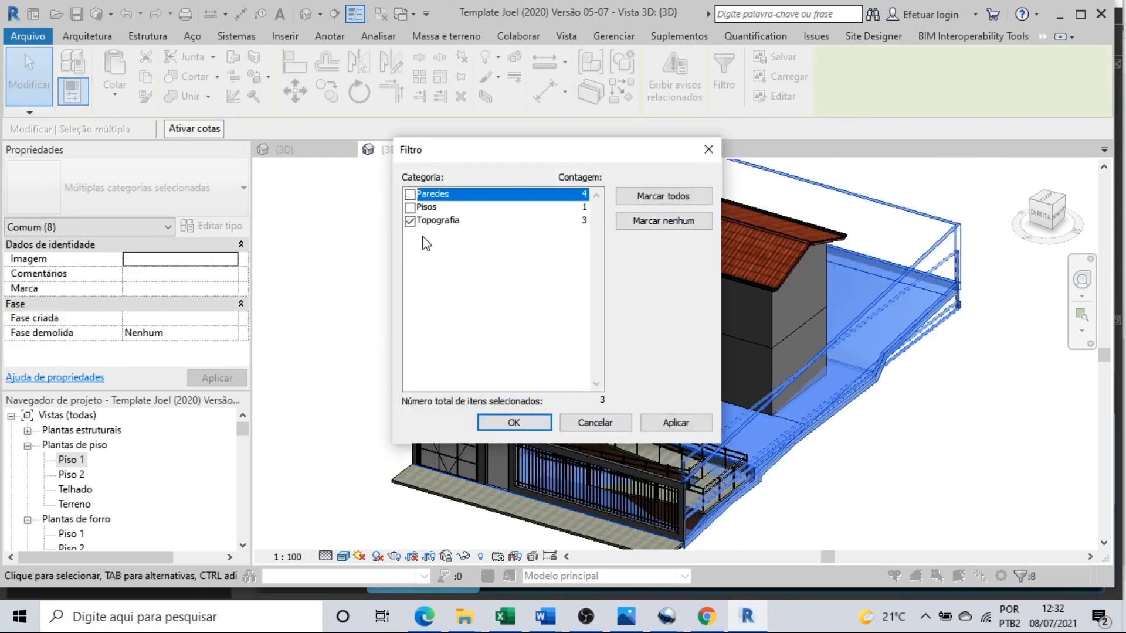
{"action": "left_click", "coordinate": [497, 423]}
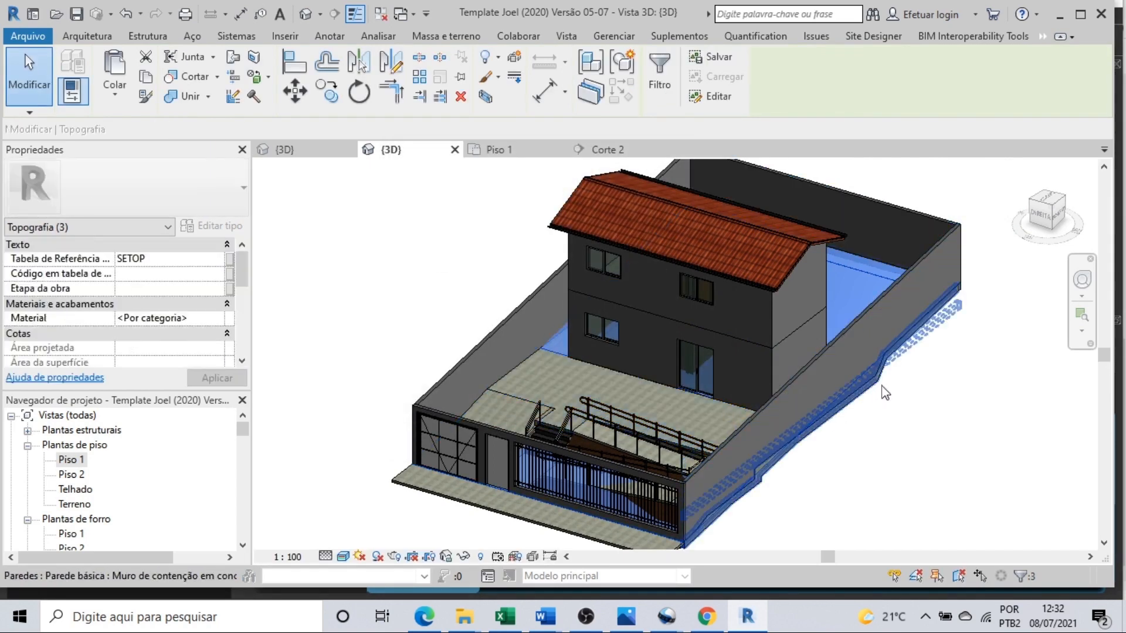
{"action": "left_click", "coordinate": [463, 557]}
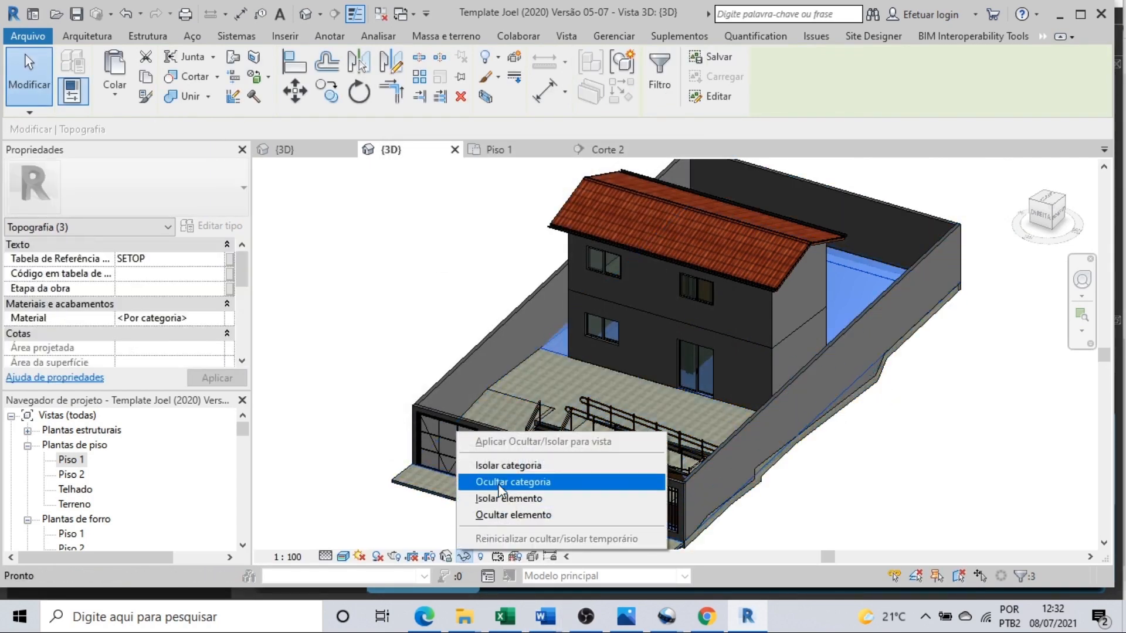
{"action": "left_click", "coordinate": [503, 464]}
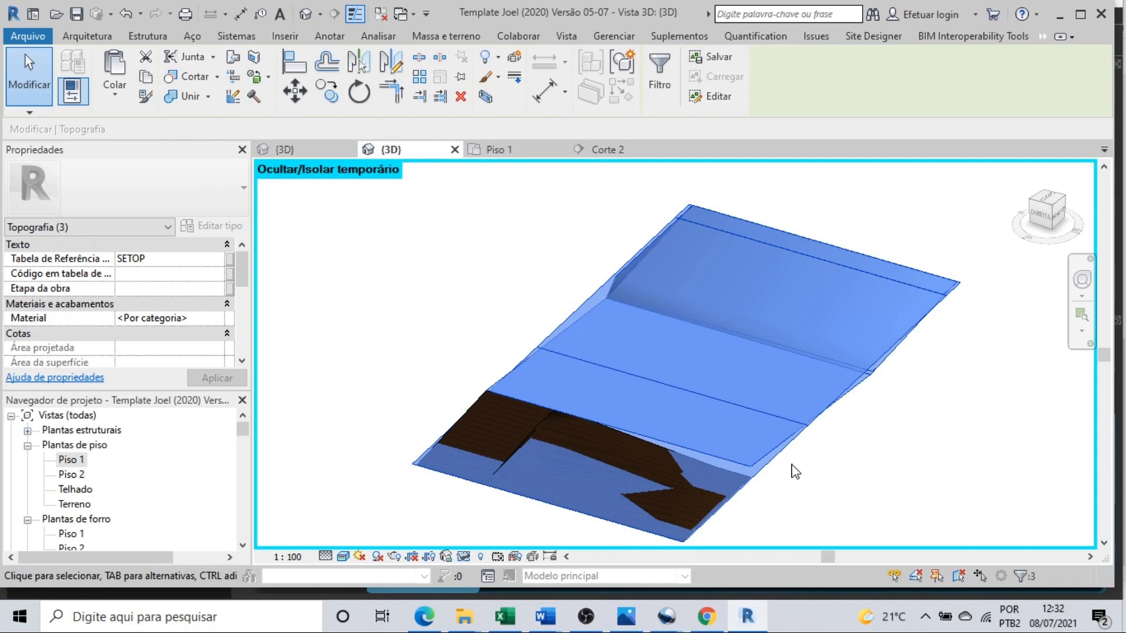
Step: Hide the original terrain surface spanning the whole lot in the 3D view, and reset the temporary isolation to bring back the full model
{"action": "left_click", "coordinate": [788, 470]}
{"action": "left_click", "coordinate": [779, 464]}
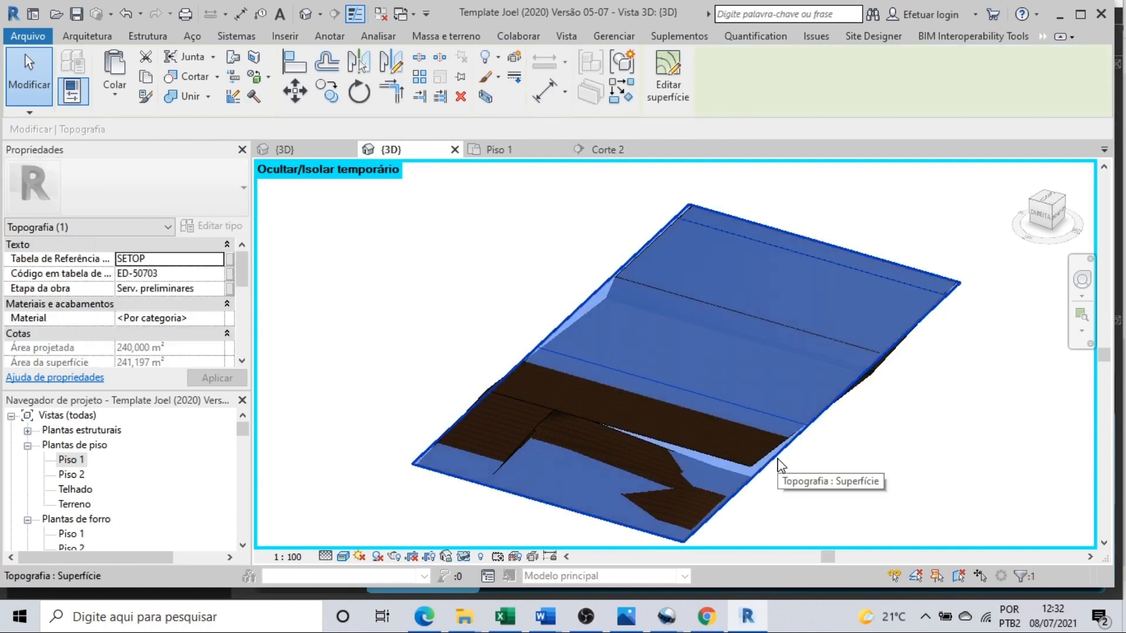
{"action": "left_click", "coordinate": [488, 56]}
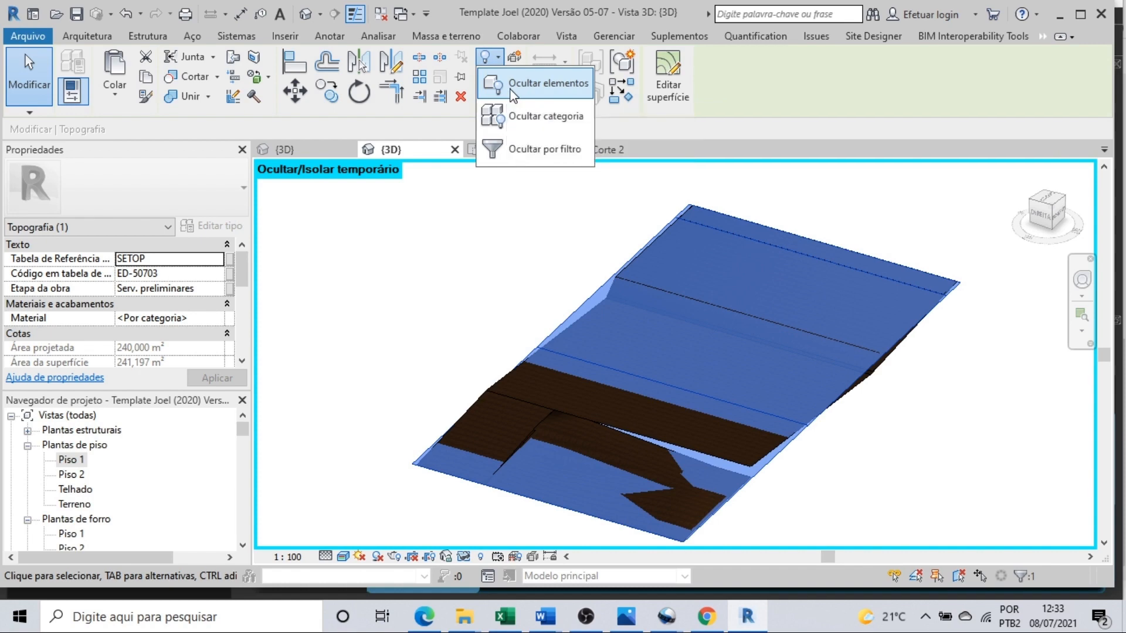
{"action": "left_click", "coordinate": [511, 88]}
{"action": "left_click", "coordinate": [463, 557]}
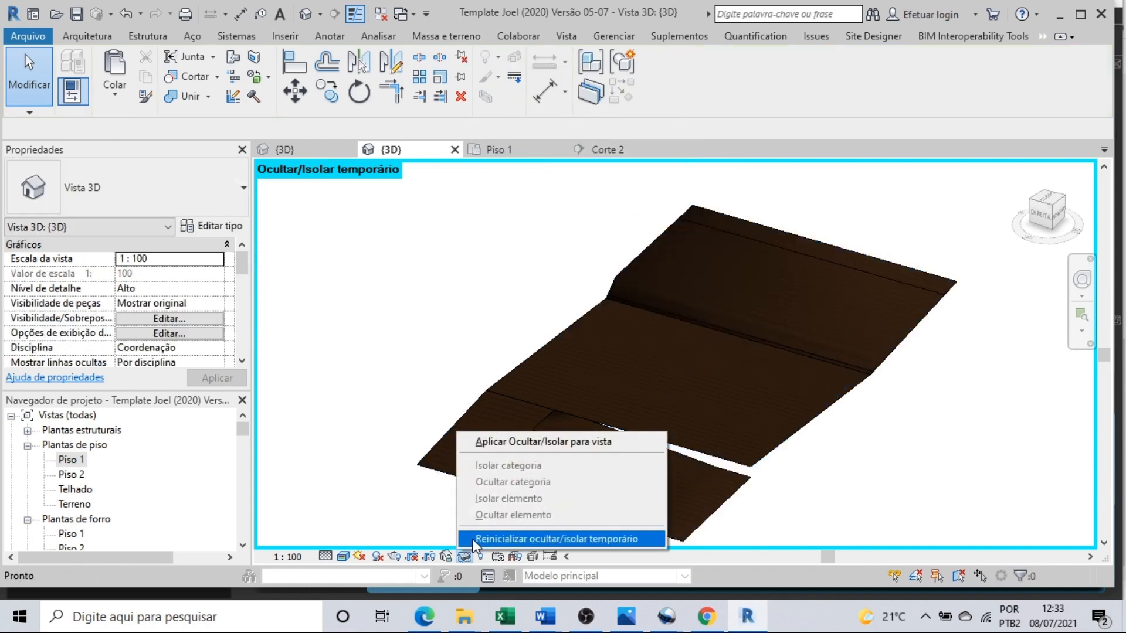
{"action": "left_click", "coordinate": [475, 540]}
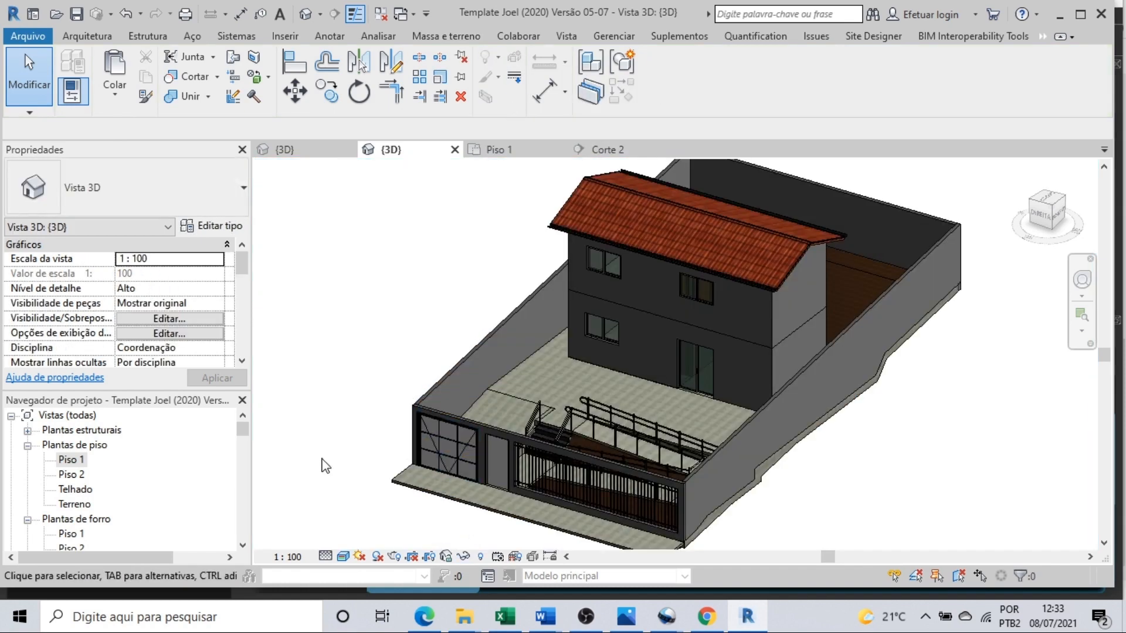
{"action": "scroll", "coordinate": [322, 459], "scroll_direction": "up", "scroll_amount": 2}
{"action": "middle_click_drag", "start_coordinate": [349, 457], "coordinate": [376, 390]}
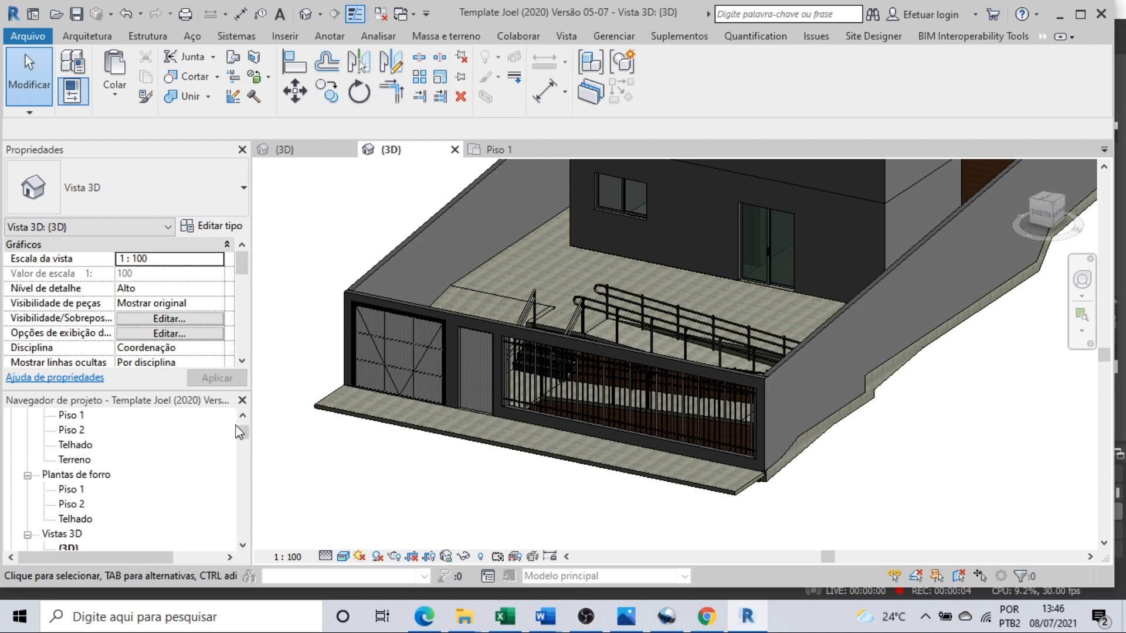
Step: Review the quantity schedules for wall materials (2 - Levantamento do material de paredes) and floor materials (3 - Levantamento do material do piso)
{"action": "left_click_drag", "start_coordinate": [242, 437], "coordinate": [242, 454]}
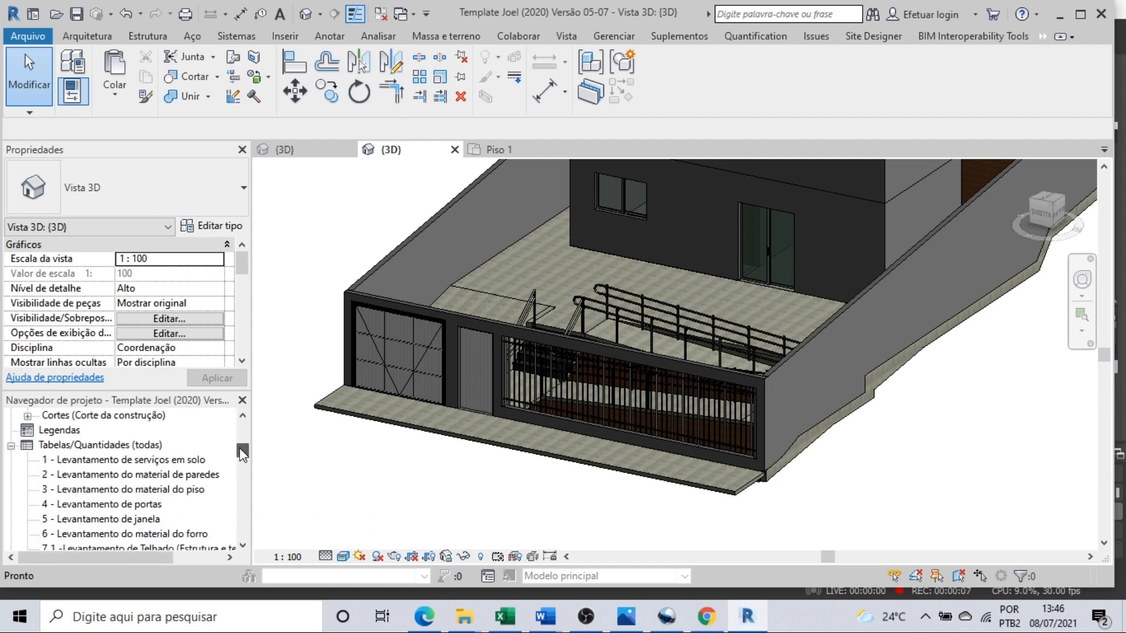
{"action": "left_click", "coordinate": [188, 478]}
{"action": "double_click", "coordinate": [186, 476]}
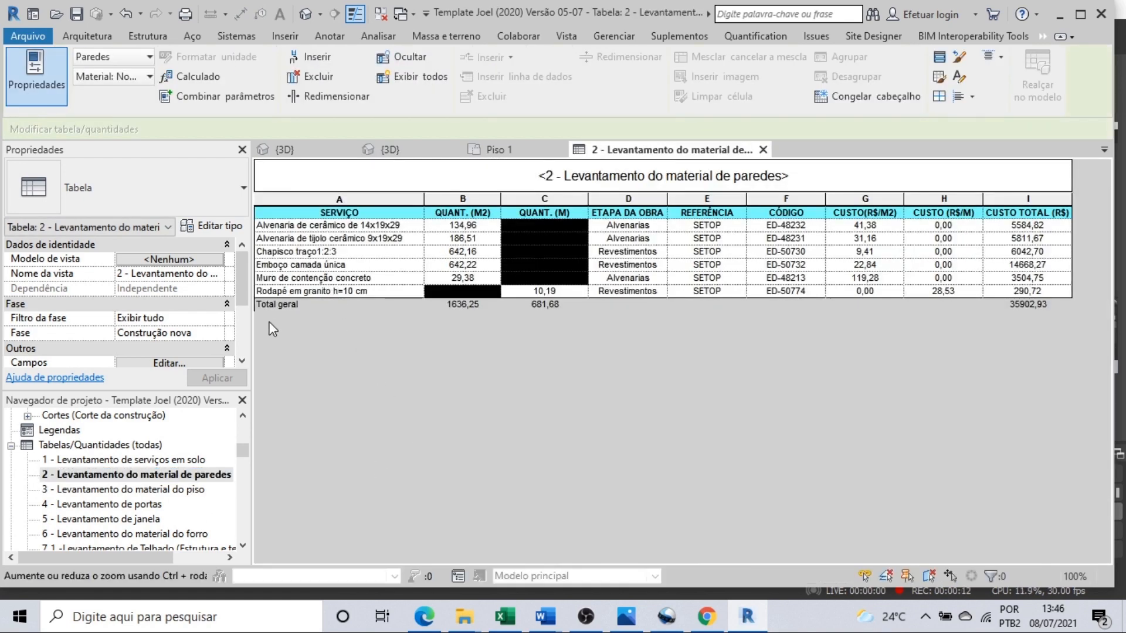
{"action": "left_click_drag", "start_coordinate": [251, 321], "coordinate": [192, 321]}
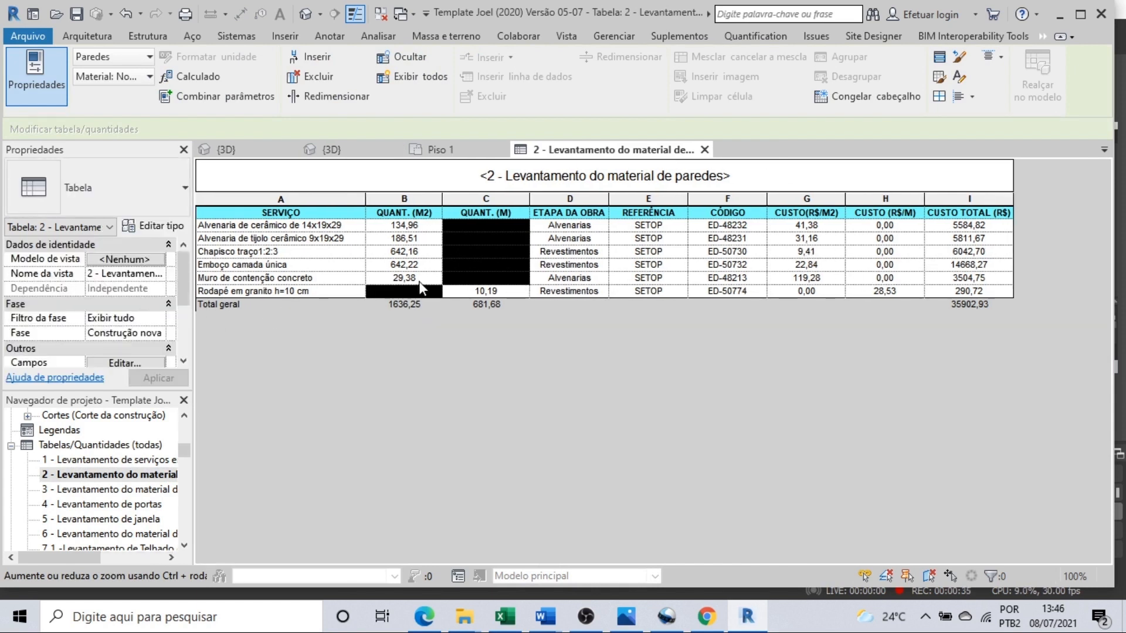
{"action": "left_click", "coordinate": [145, 496]}
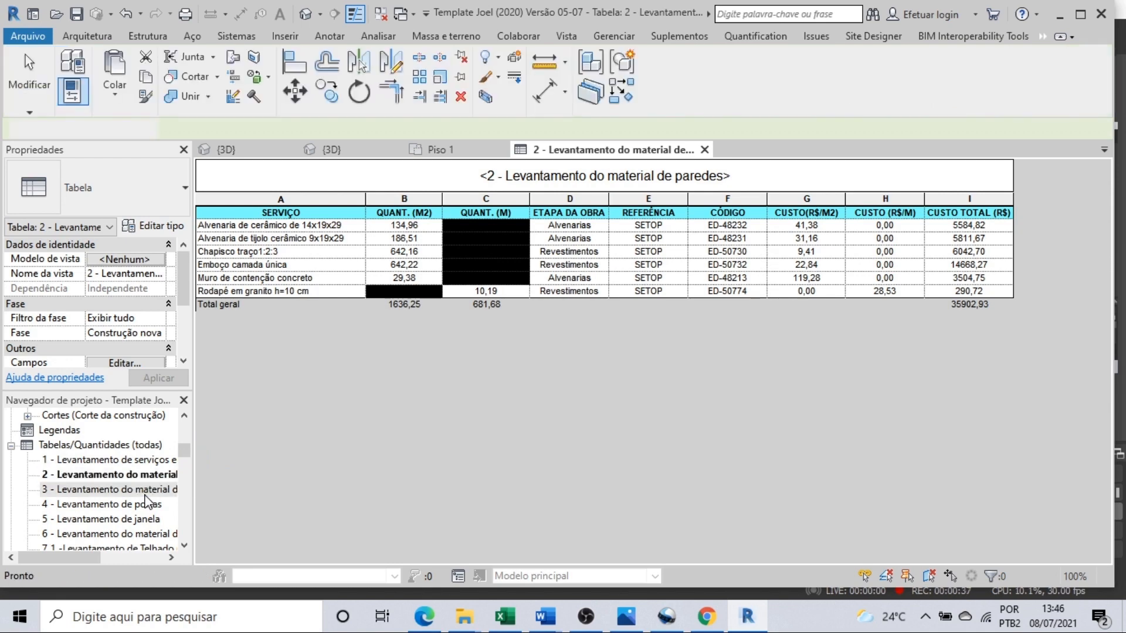
{"action": "double_click", "coordinate": [145, 494]}
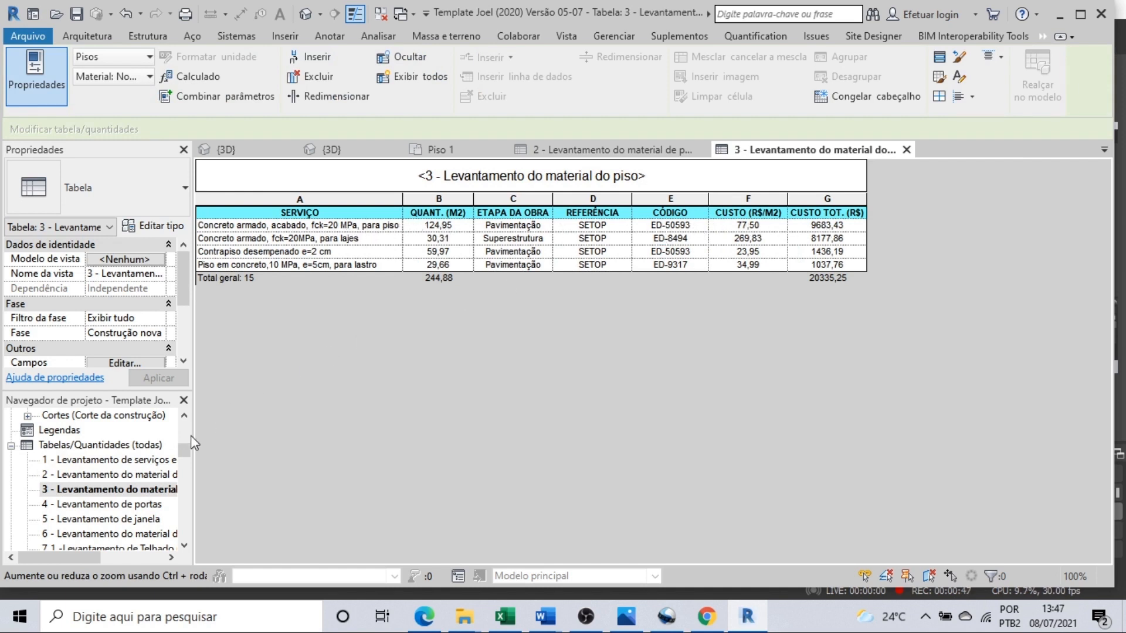
Step: Review the door and window quantity schedules, 4 - Levantamento de portas and 5 - Levantamento de janela
{"action": "left_click", "coordinate": [134, 508]}
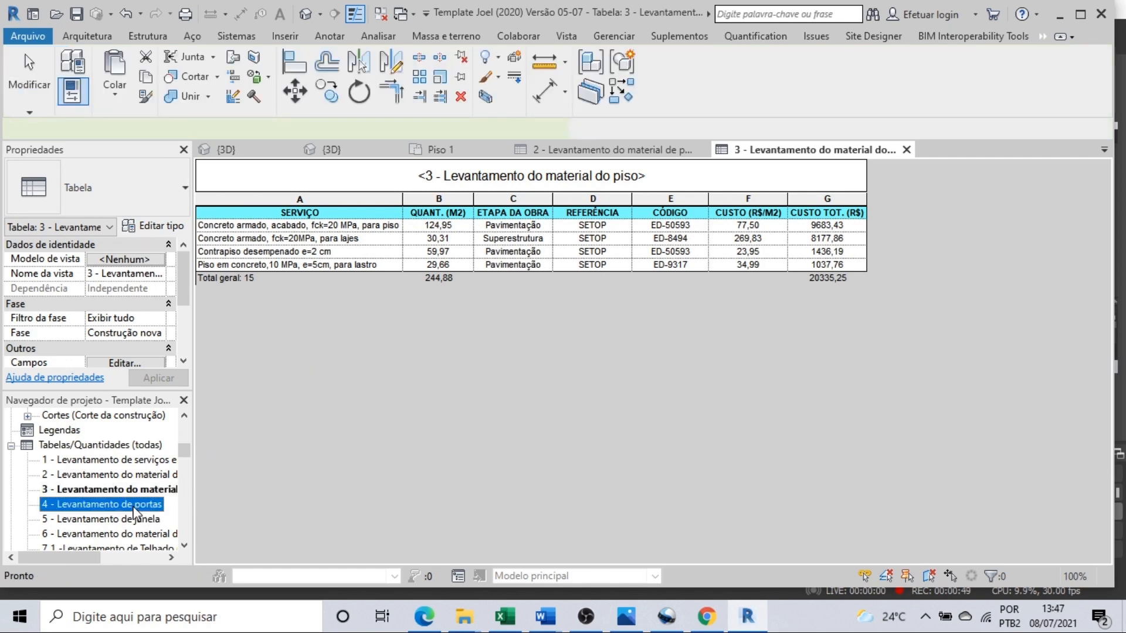
{"action": "double_click", "coordinate": [134, 507]}
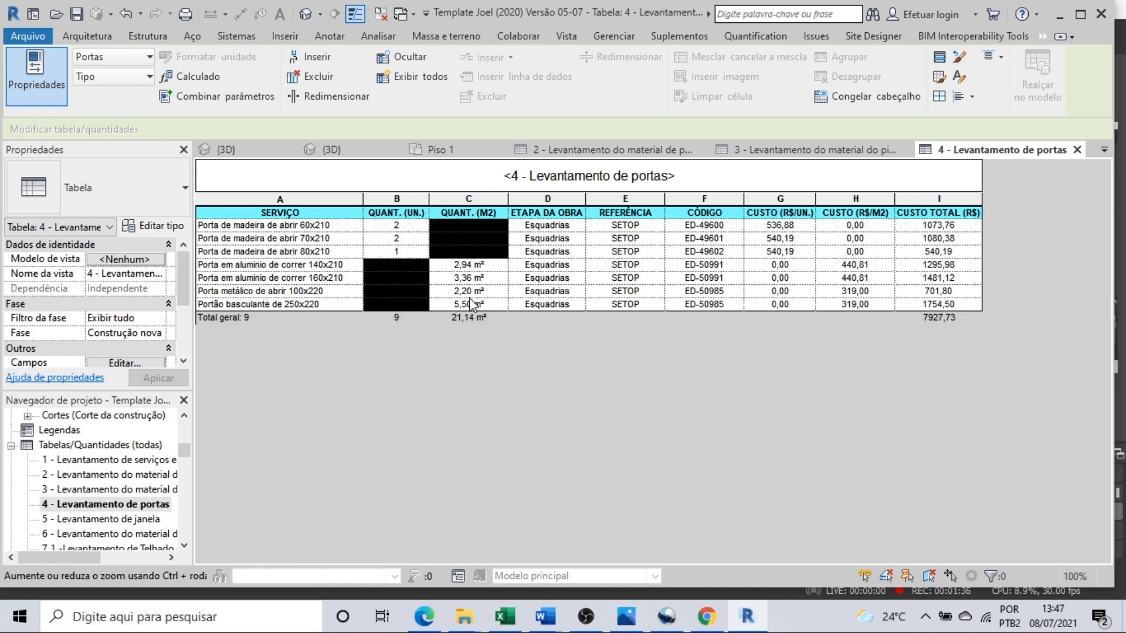
{"action": "double_click", "coordinate": [142, 519]}
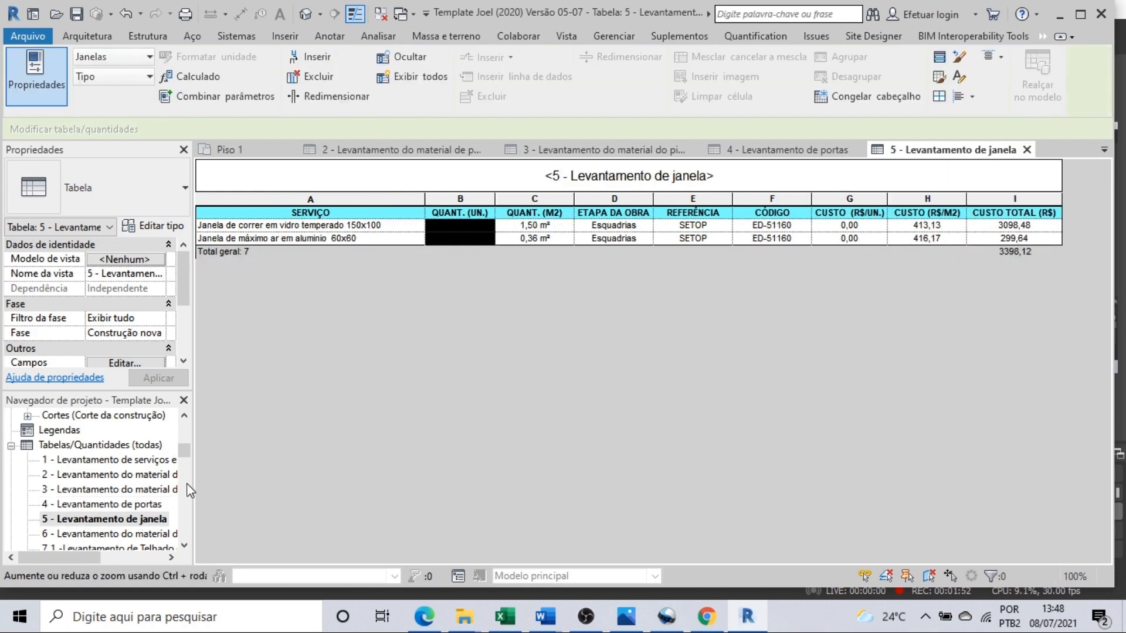
Step: Review the stair material schedule (8) and the schedule of grilles and railings (10 - Levantamento de material de grades e guarda-corpos)
{"action": "left_click_drag", "start_coordinate": [193, 467], "coordinate": [258, 469]}
{"action": "scroll", "coordinate": [205, 499], "scroll_direction": "down", "scroll_amount": 1}
{"action": "scroll", "coordinate": [205, 498], "scroll_direction": "down", "scroll_amount": 3}
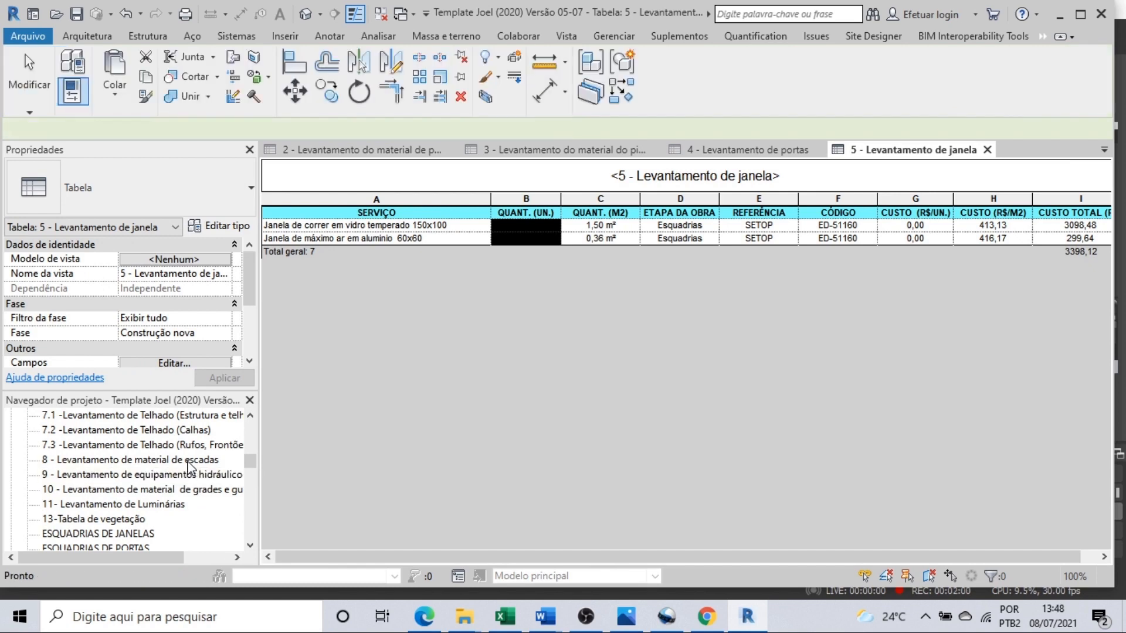
{"action": "double_click", "coordinate": [189, 462]}
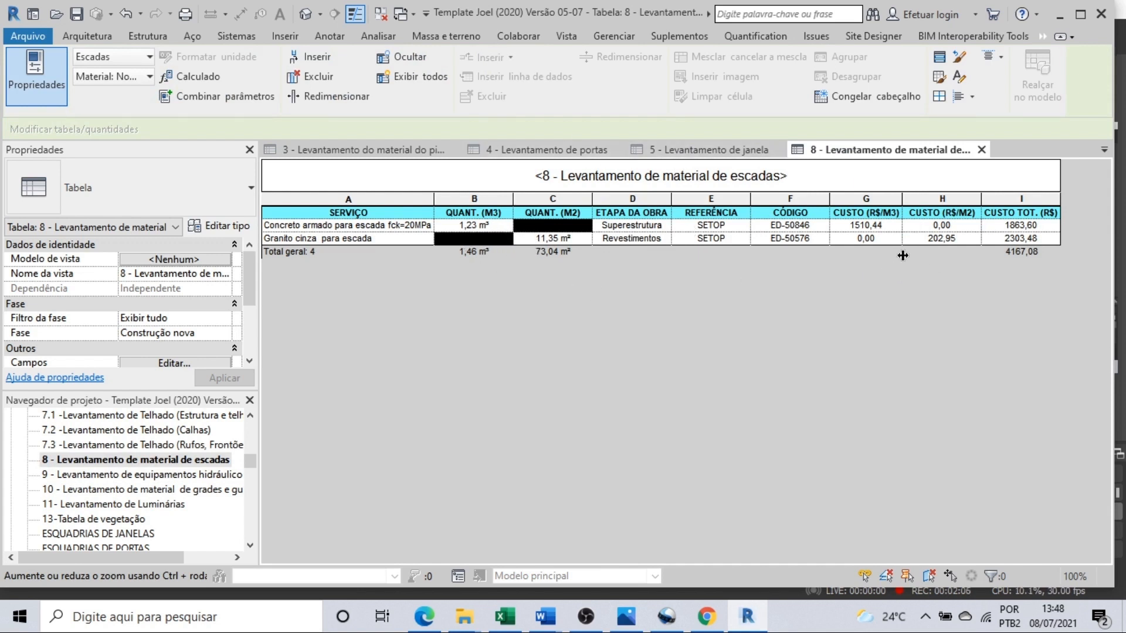
{"action": "left_click", "coordinate": [215, 494]}
{"action": "double_click", "coordinate": [214, 494]}
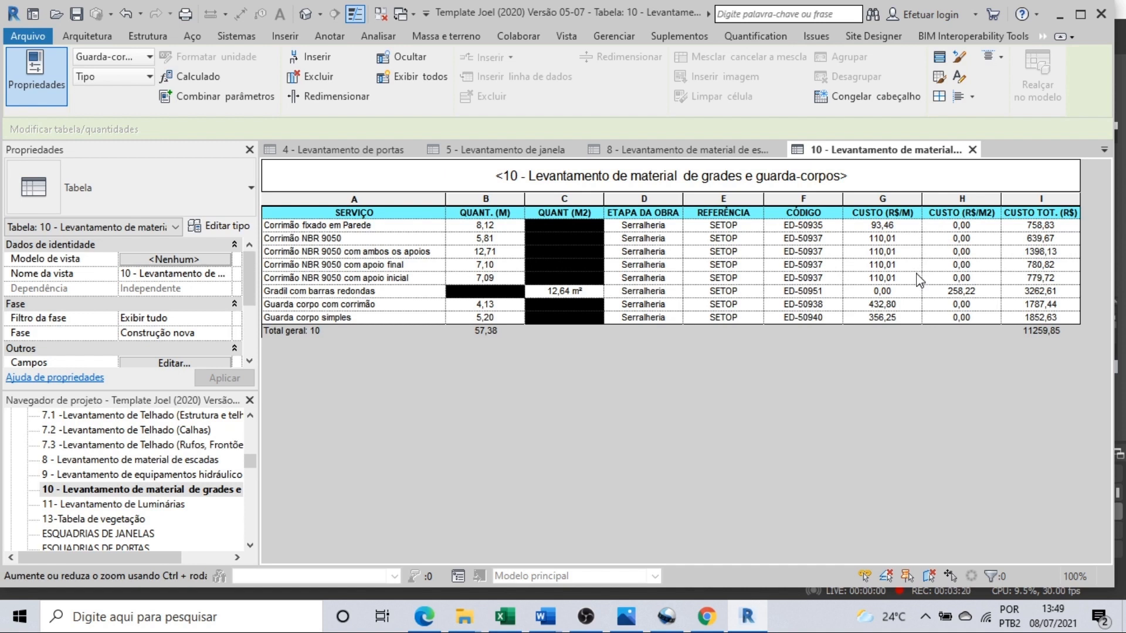
Step: Examine the frame tables ESQUADRIAS DE JANELAS and ESQUADRIAS DE PORTAS for the types, quantities and dimensions of the windows and doors
{"action": "scroll", "coordinate": [141, 520], "scroll_direction": "down", "scroll_amount": 3}
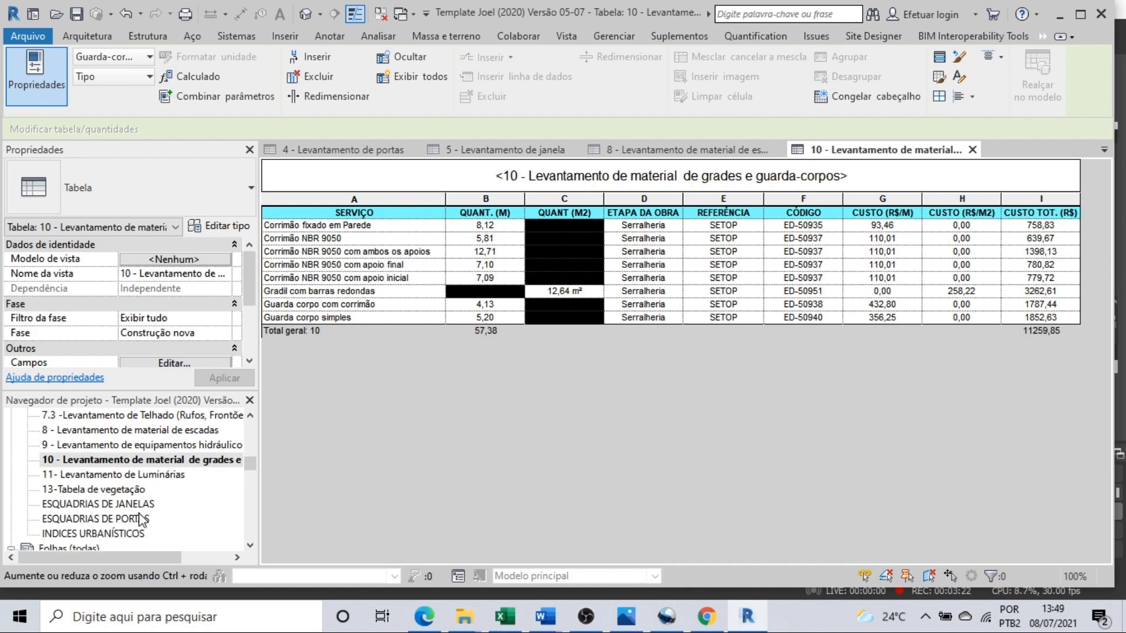
{"action": "left_click", "coordinate": [136, 493]}
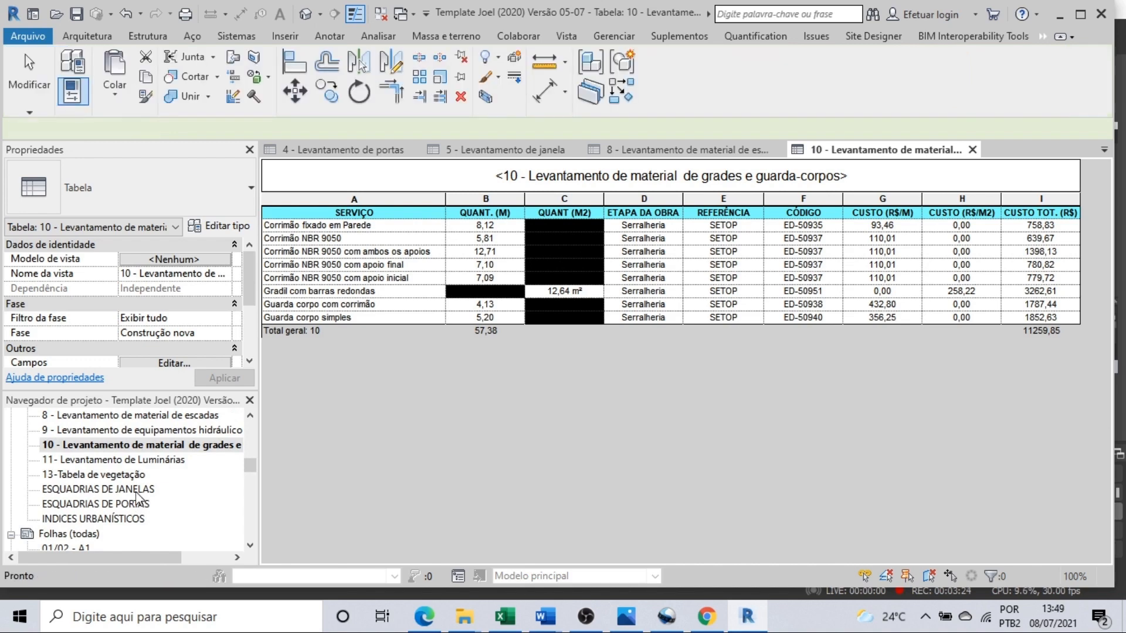
{"action": "double_click", "coordinate": [136, 494]}
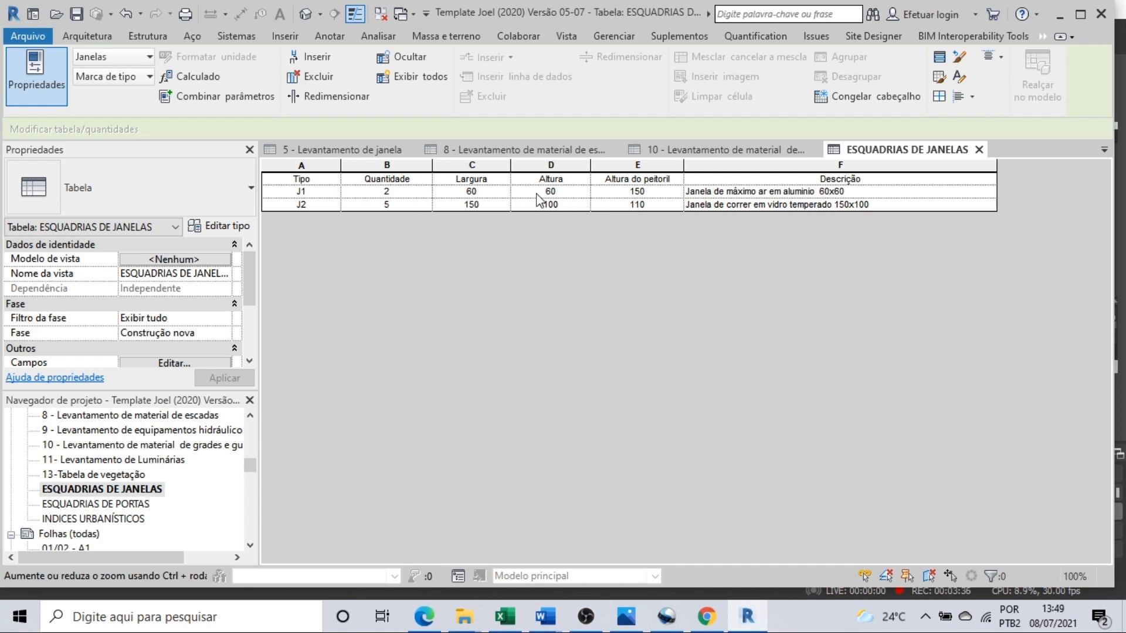
{"action": "double_click", "coordinate": [114, 504]}
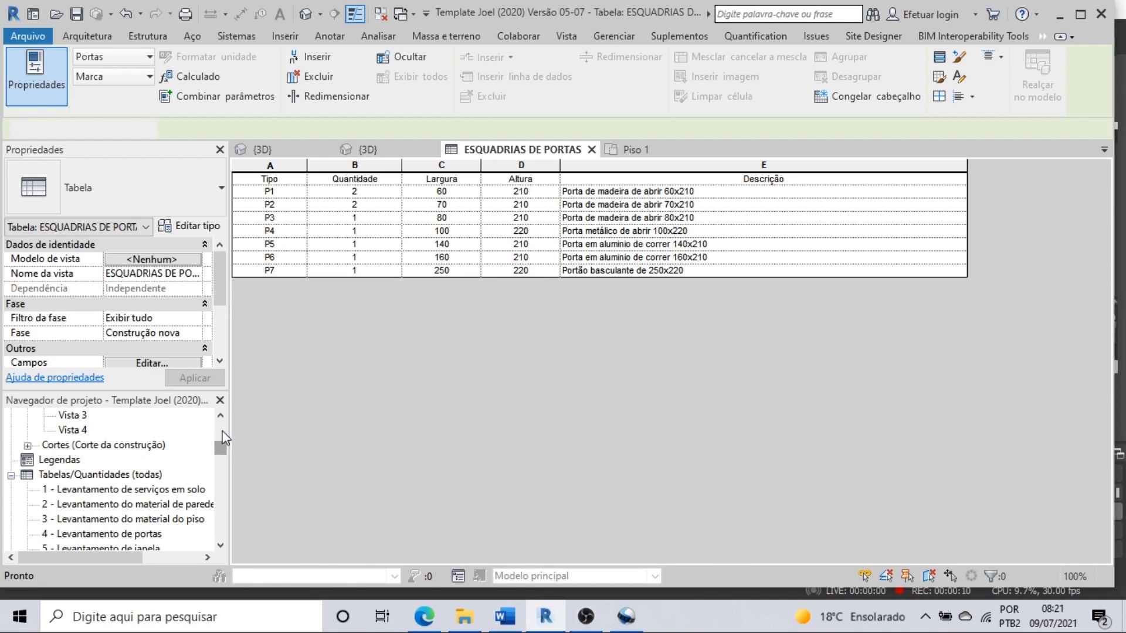
Step: Open the Piso 1 floor plan and bring the whole lot into view
{"action": "scroll", "coordinate": [139, 449], "scroll_direction": "up", "scroll_amount": 5}
{"action": "left_click", "coordinate": [72, 461]}
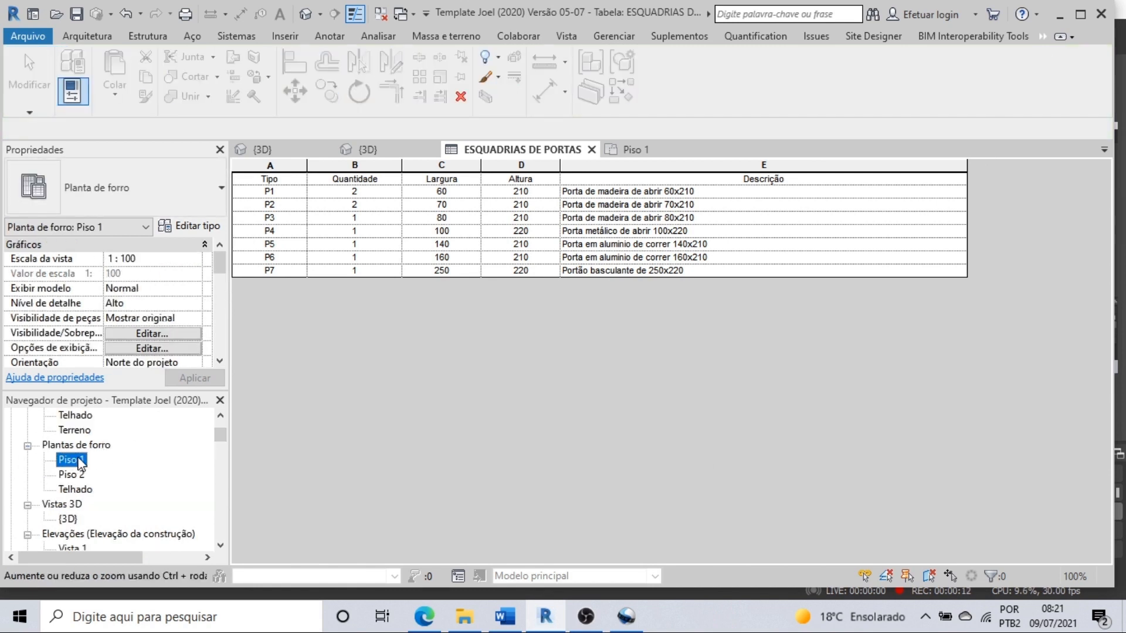
{"action": "scroll", "coordinate": [152, 441], "scroll_direction": "up", "scroll_amount": 2}
{"action": "double_click", "coordinate": [70, 459]}
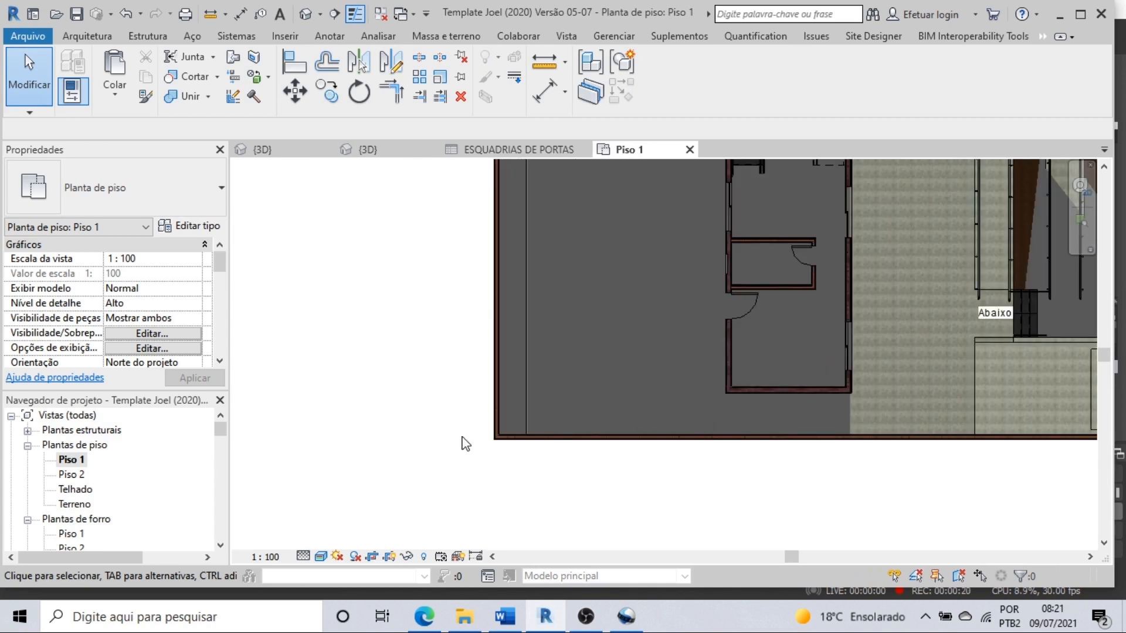
{"action": "scroll", "coordinate": [463, 444], "scroll_direction": "down", "scroll_amount": 4}
{"action": "scroll", "coordinate": [704, 361], "scroll_direction": "up", "scroll_amount": 2}
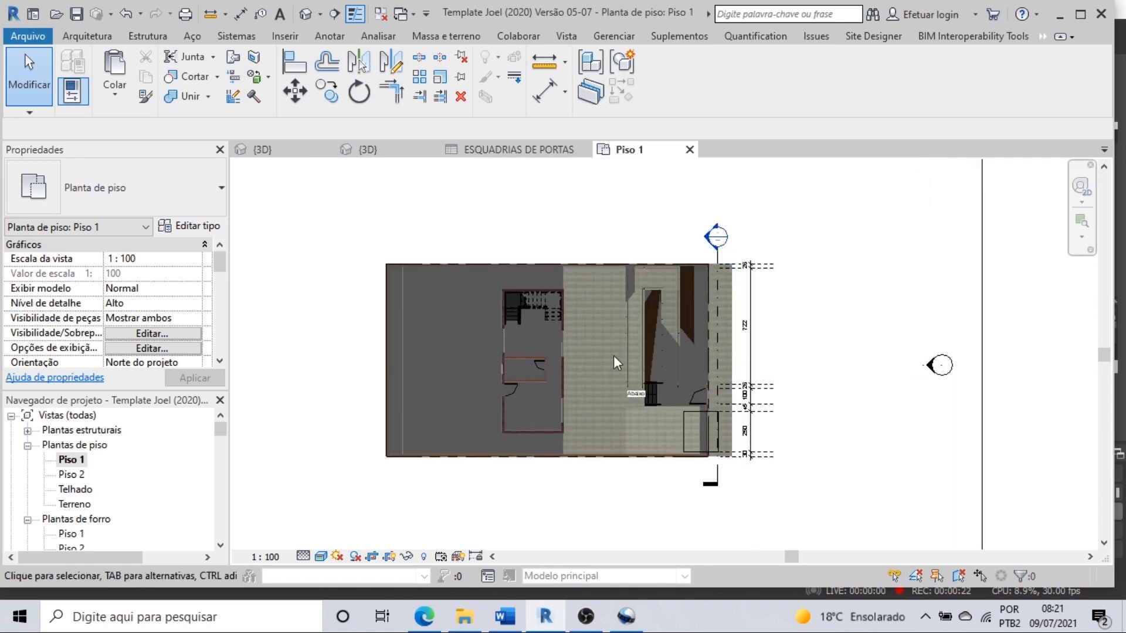
{"action": "scroll", "coordinate": [601, 361], "scroll_direction": "up", "scroll_amount": 2}
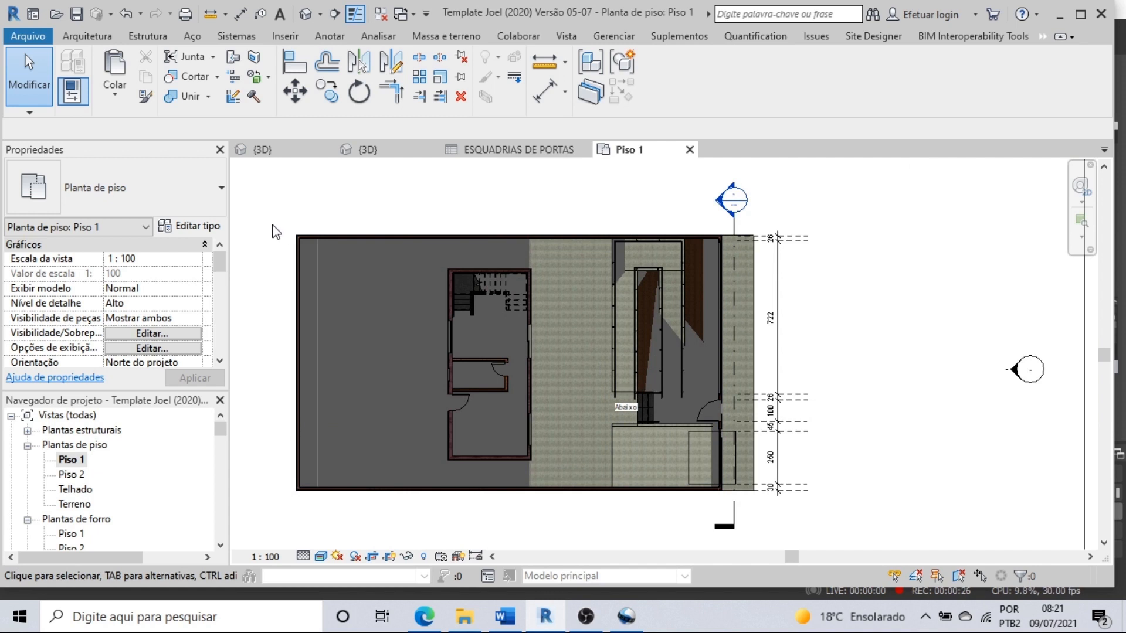
Step: Select everything on the lot in plan, filter the selection down to Topografia, and temporarily isolate that category
{"action": "left_click_drag", "start_coordinate": [271, 206], "coordinate": [916, 491]}
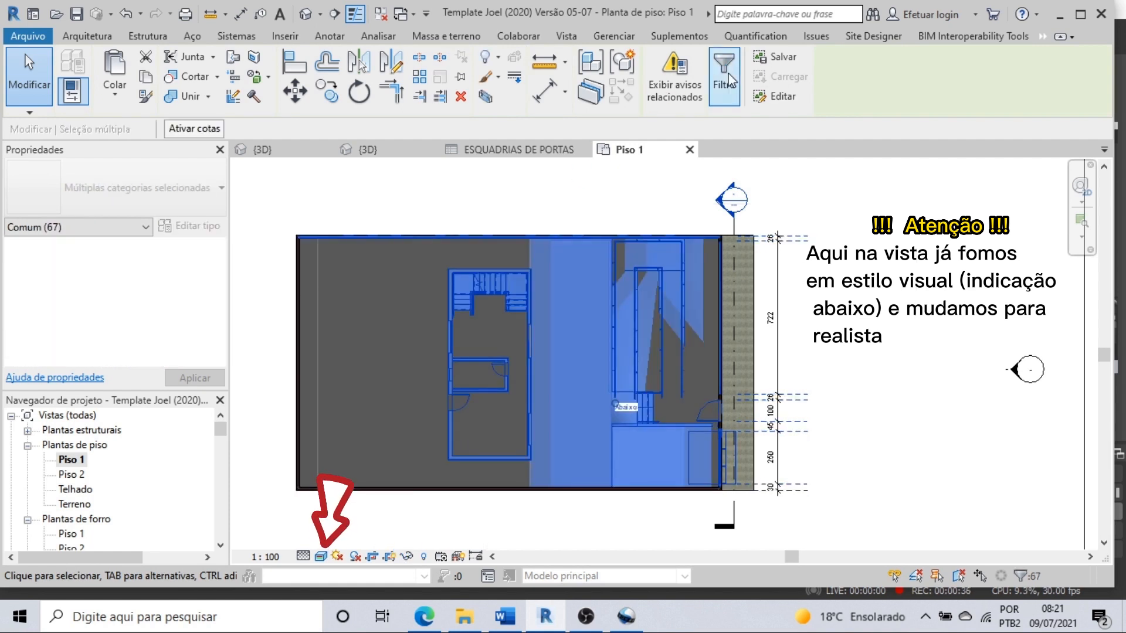
{"action": "left_click", "coordinate": [729, 81]}
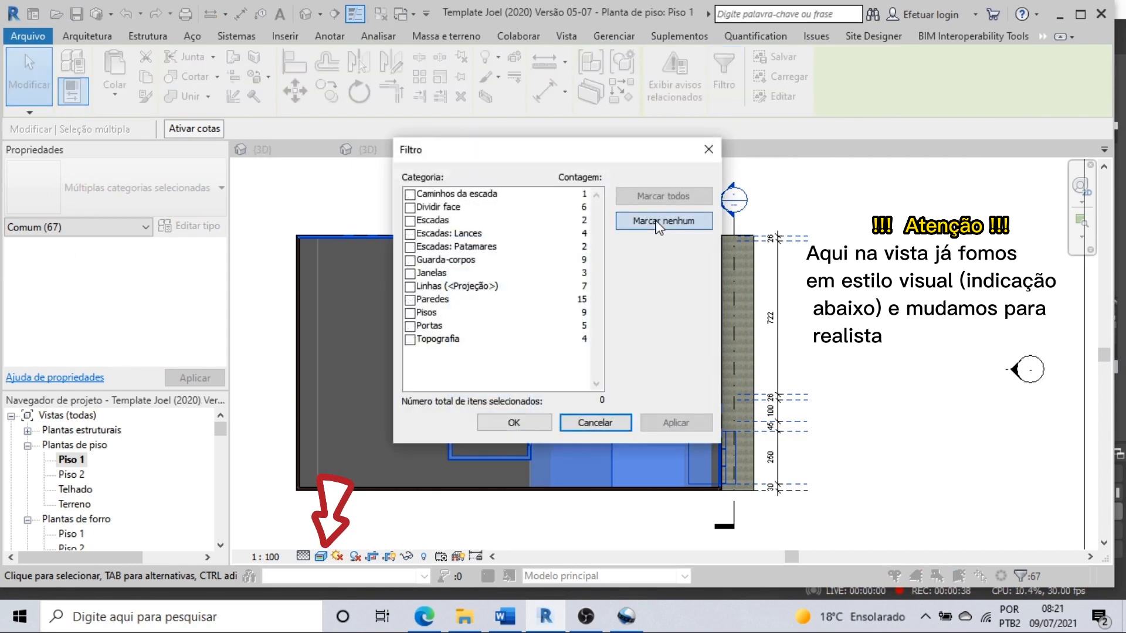
{"action": "left_click", "coordinate": [652, 222]}
{"action": "left_click", "coordinate": [410, 340]}
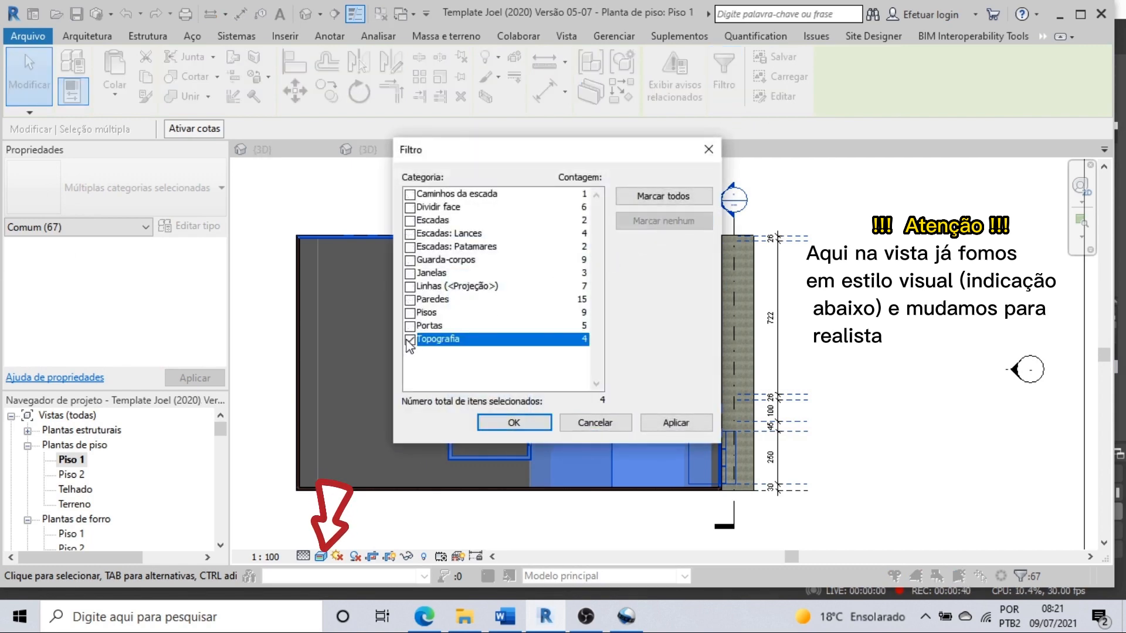
{"action": "left_click", "coordinate": [505, 423]}
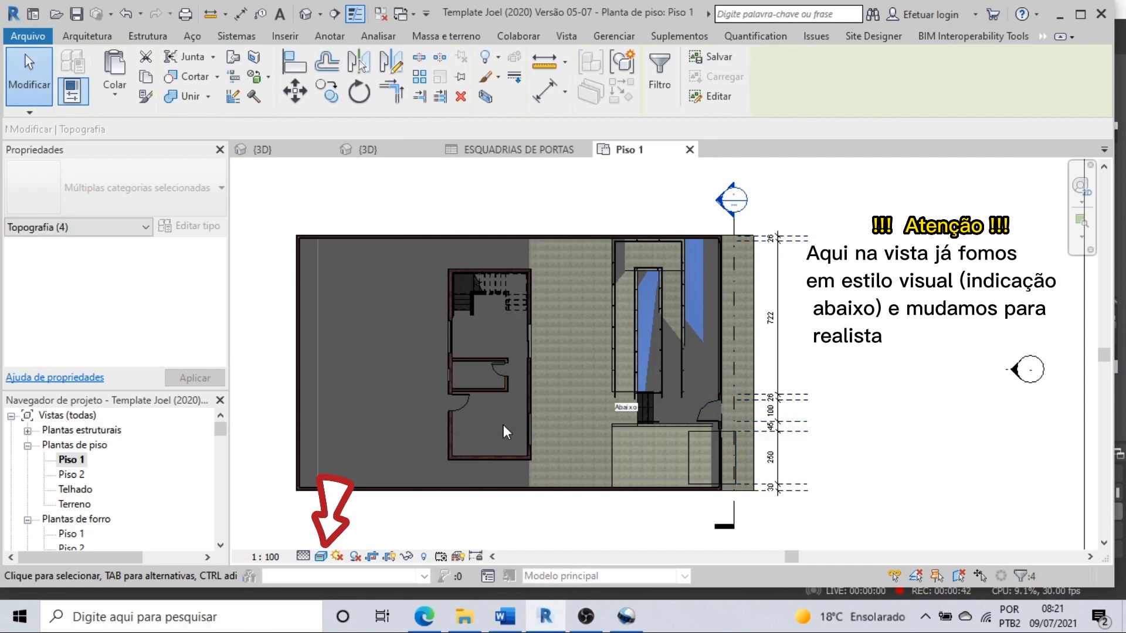
{"action": "left_click", "coordinate": [407, 556]}
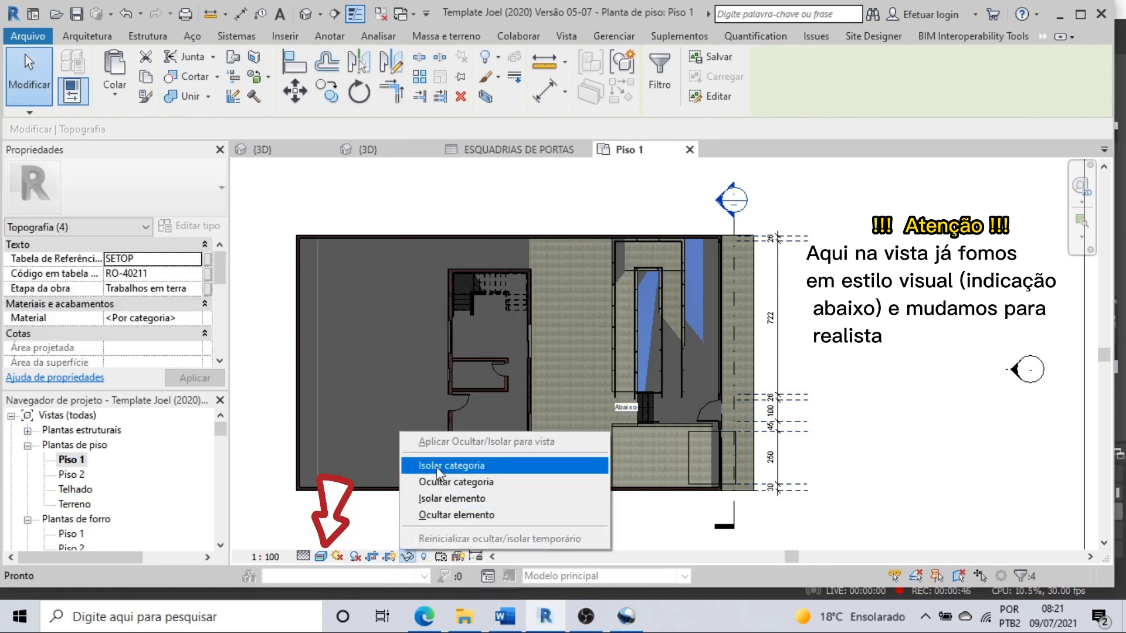
{"action": "left_click", "coordinate": [436, 467]}
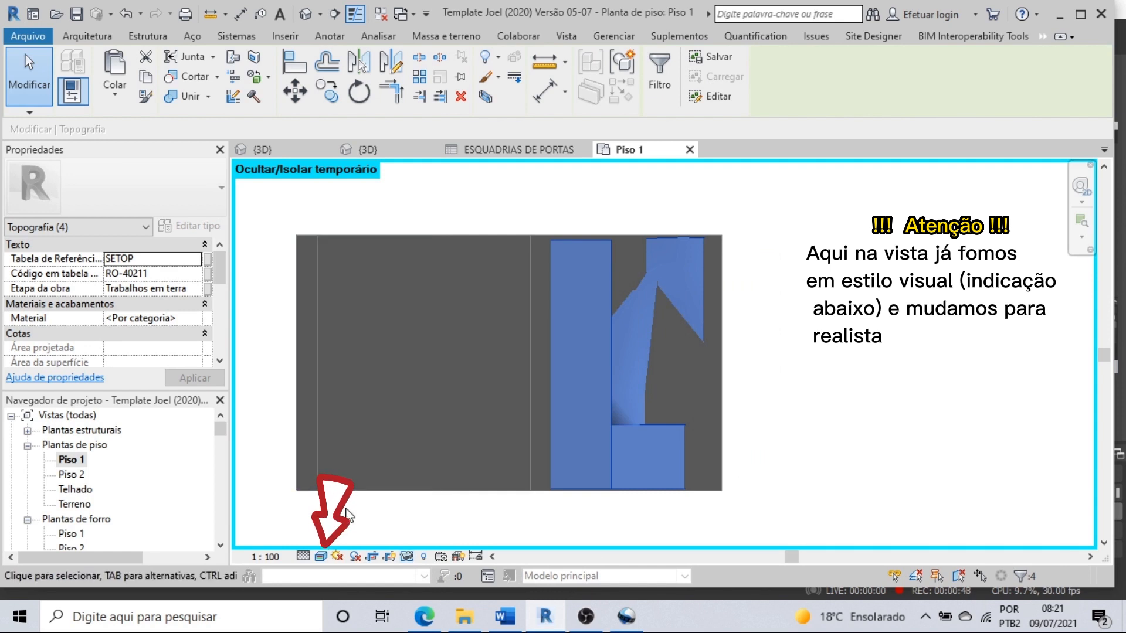
Step: Hide the original terrain surface covering the whole lot in the Piso 1 plan, and reset the temporary isolation
{"action": "left_click", "coordinate": [348, 515]}
{"action": "left_click", "coordinate": [693, 362]}
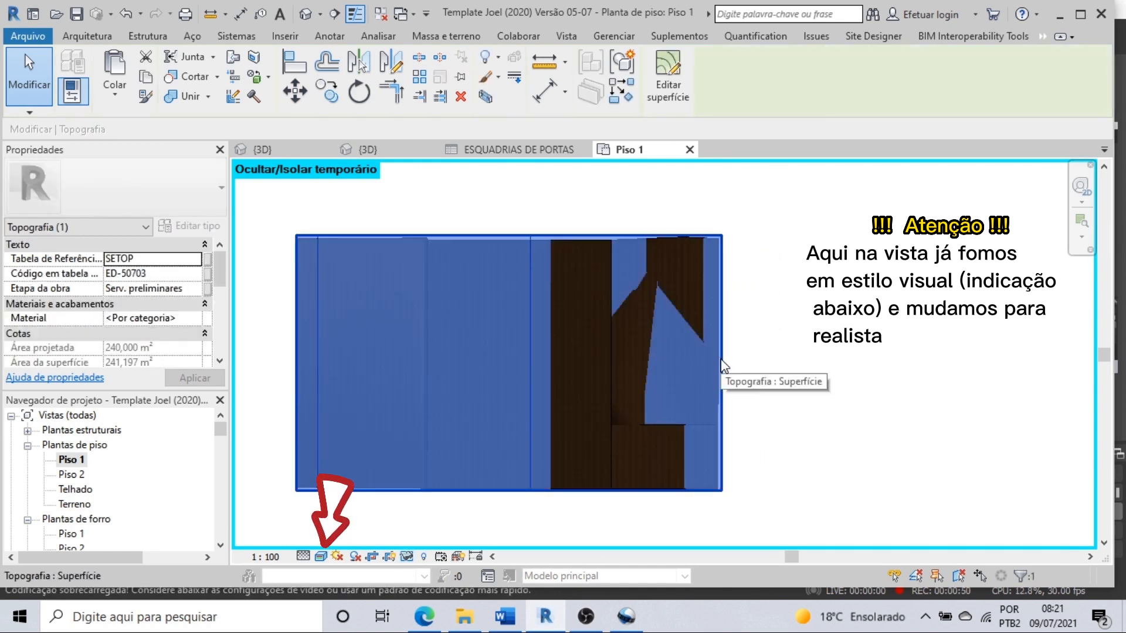
{"action": "left_click", "coordinate": [486, 57]}
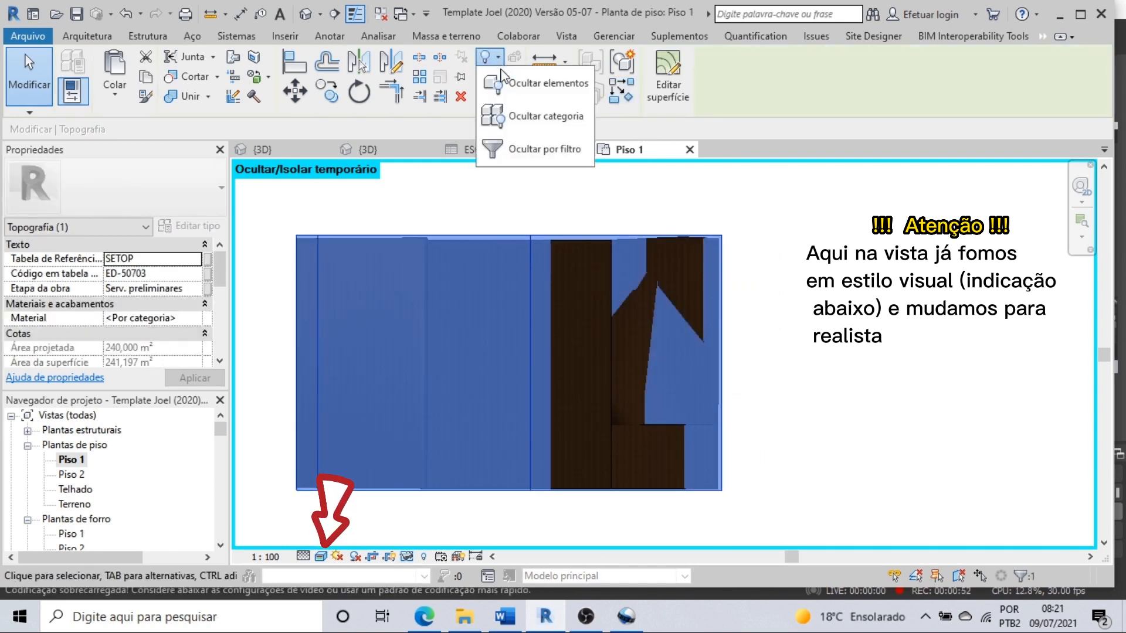
{"action": "left_click", "coordinate": [509, 88]}
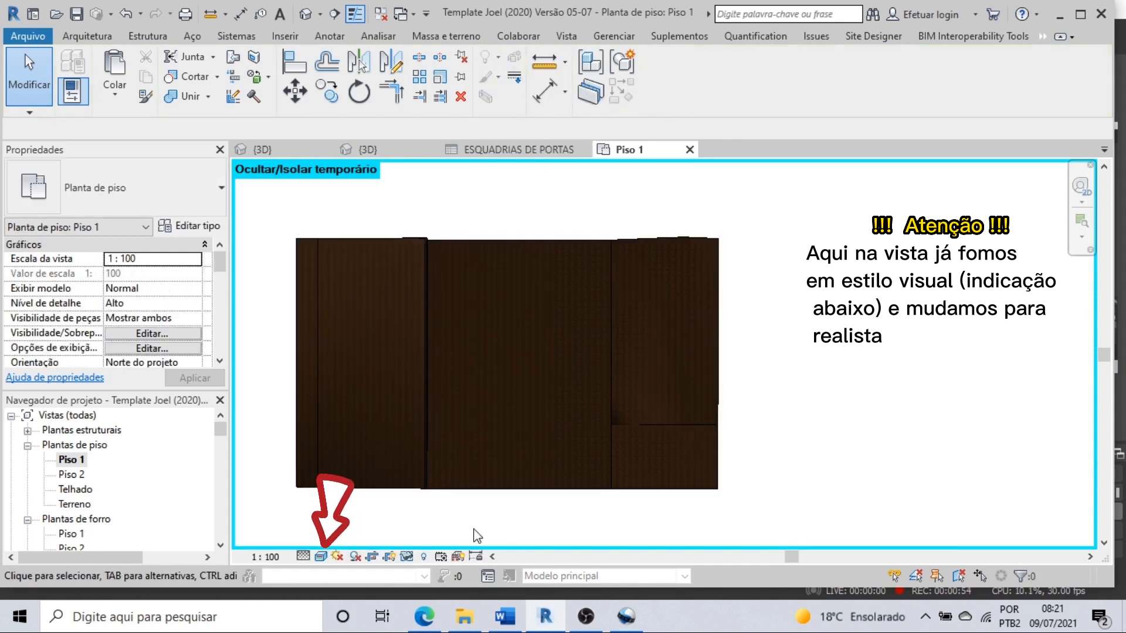
{"action": "left_click", "coordinate": [409, 560]}
{"action": "left_click", "coordinate": [416, 536]}
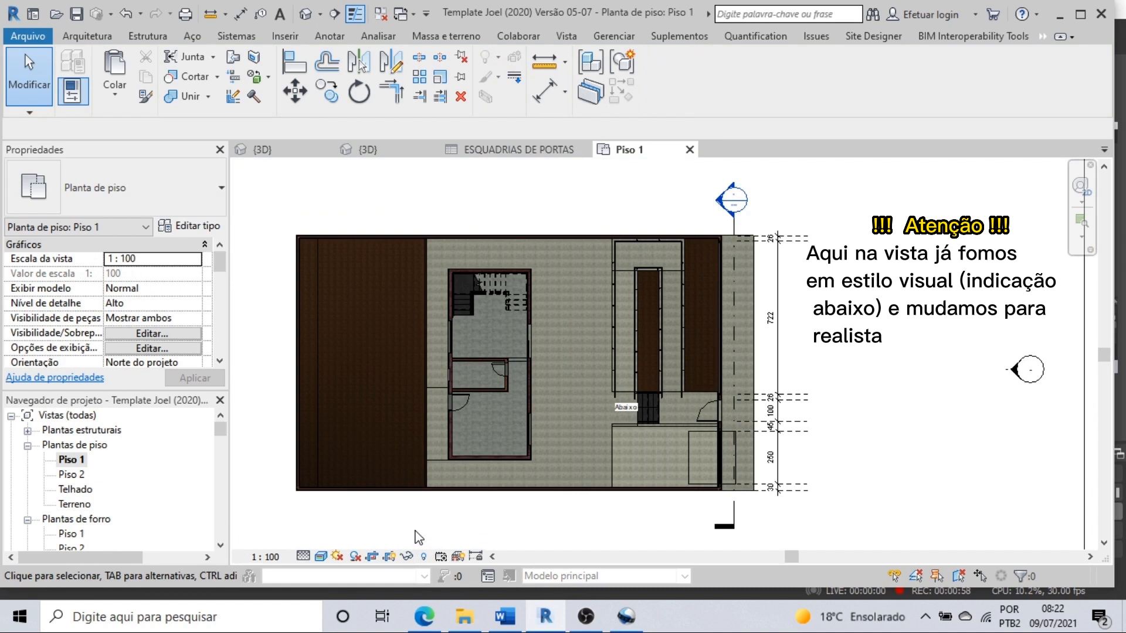
{"action": "scroll", "coordinate": [384, 522], "scroll_direction": "up", "scroll_amount": 1}
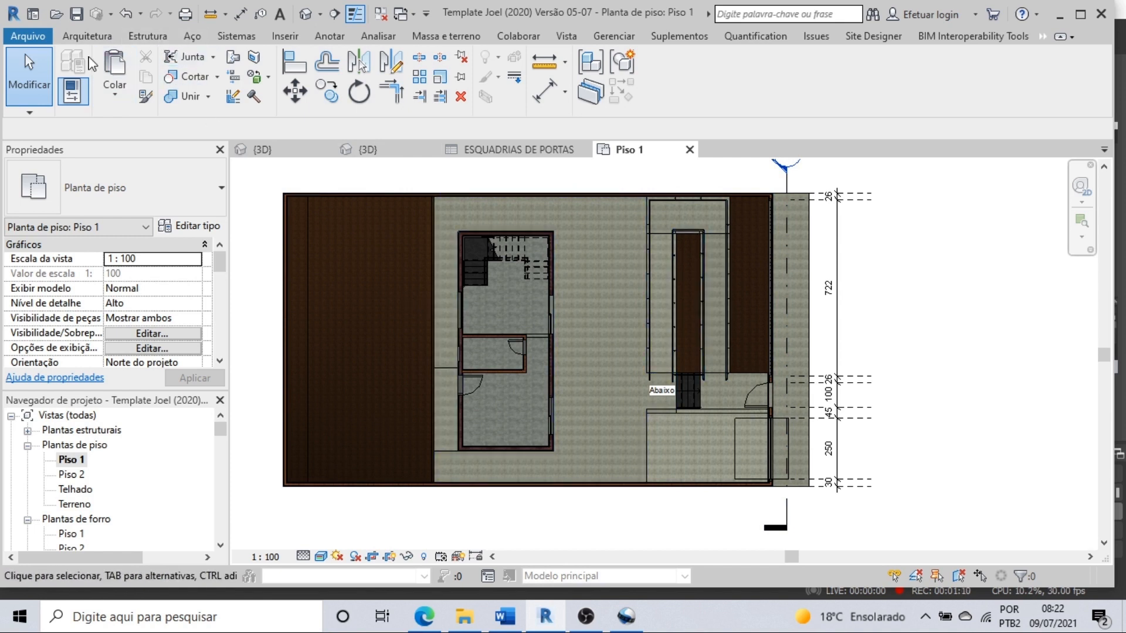
Step: Create a rectangular Grama sub-region, about 720 cm long, over the earth bed between the ramp and the front wall
{"action": "left_click", "coordinate": [446, 37]}
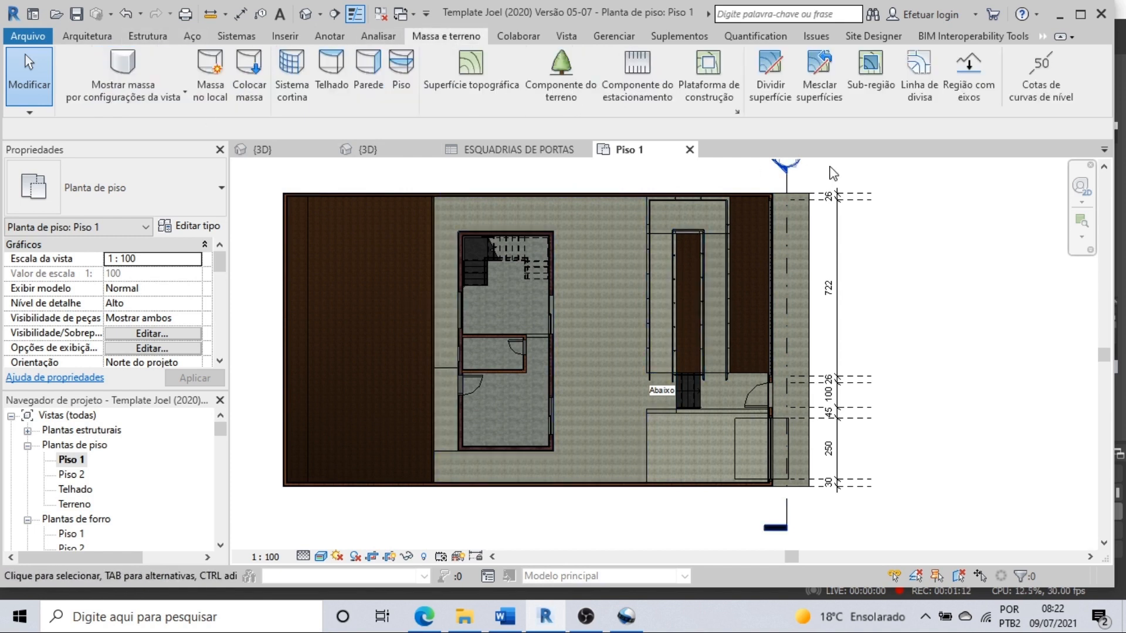
{"action": "left_click", "coordinate": [874, 70]}
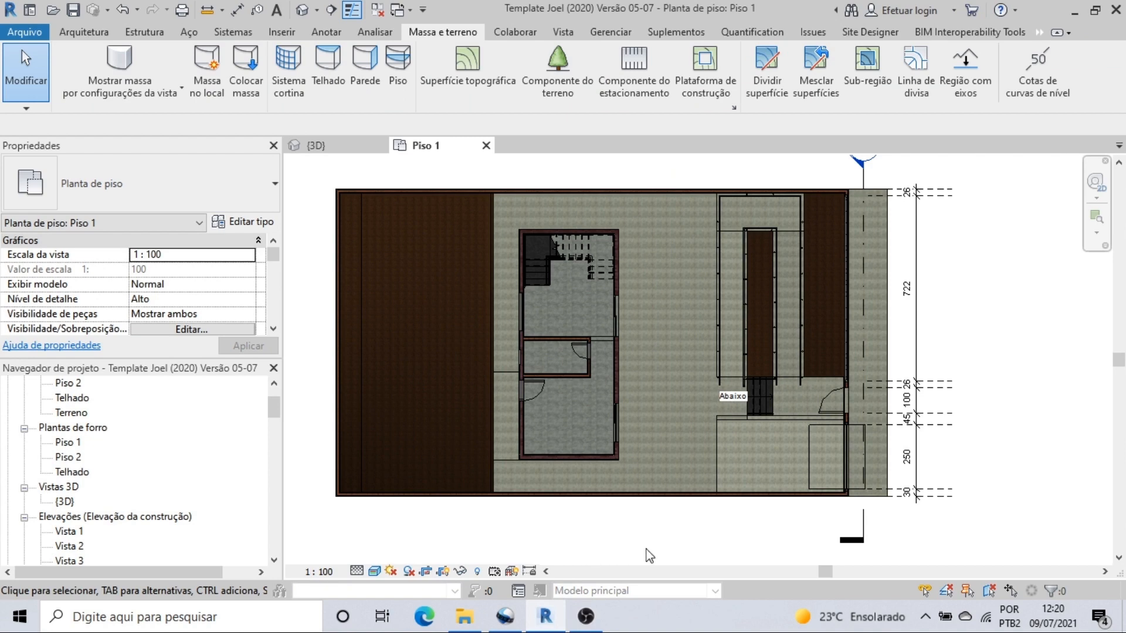
{"action": "left_click", "coordinate": [866, 65]}
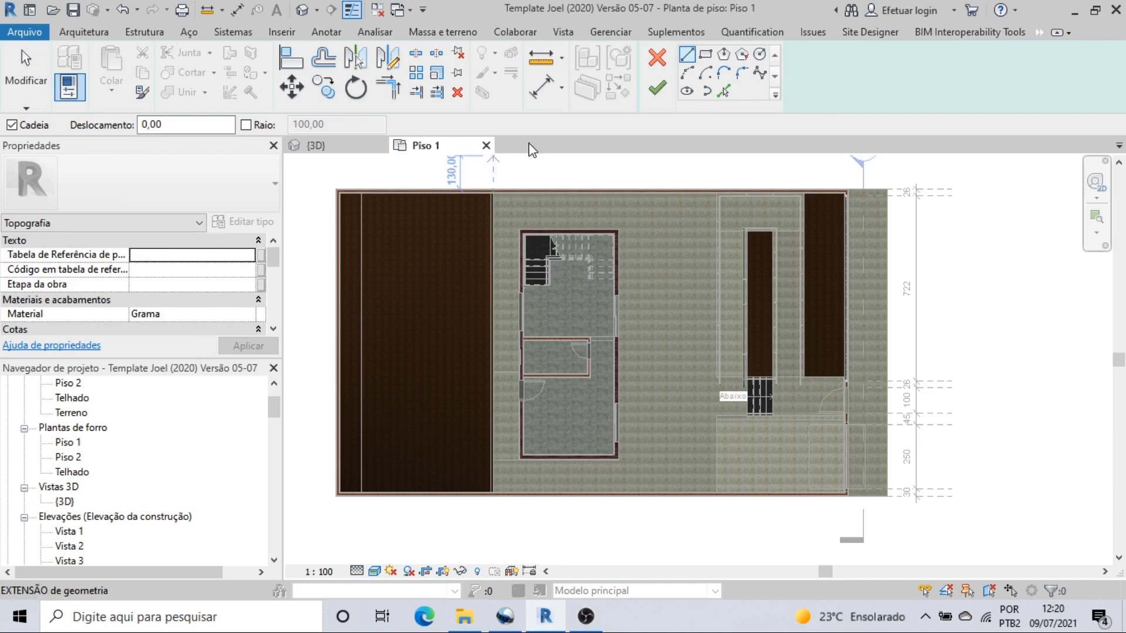
{"action": "left_click", "coordinate": [706, 54]}
{"action": "scroll", "coordinate": [804, 194], "scroll_direction": "up", "scroll_amount": 5}
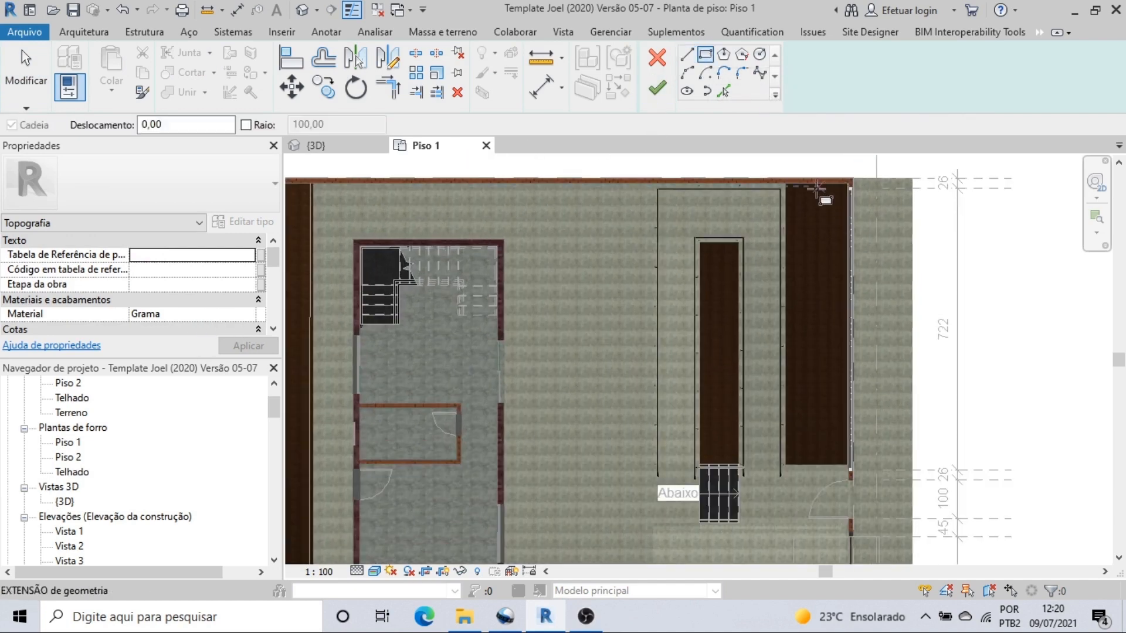
{"action": "left_click", "coordinate": [776, 186]}
{"action": "scroll", "coordinate": [842, 372], "scroll_direction": "down", "scroll_amount": 3}
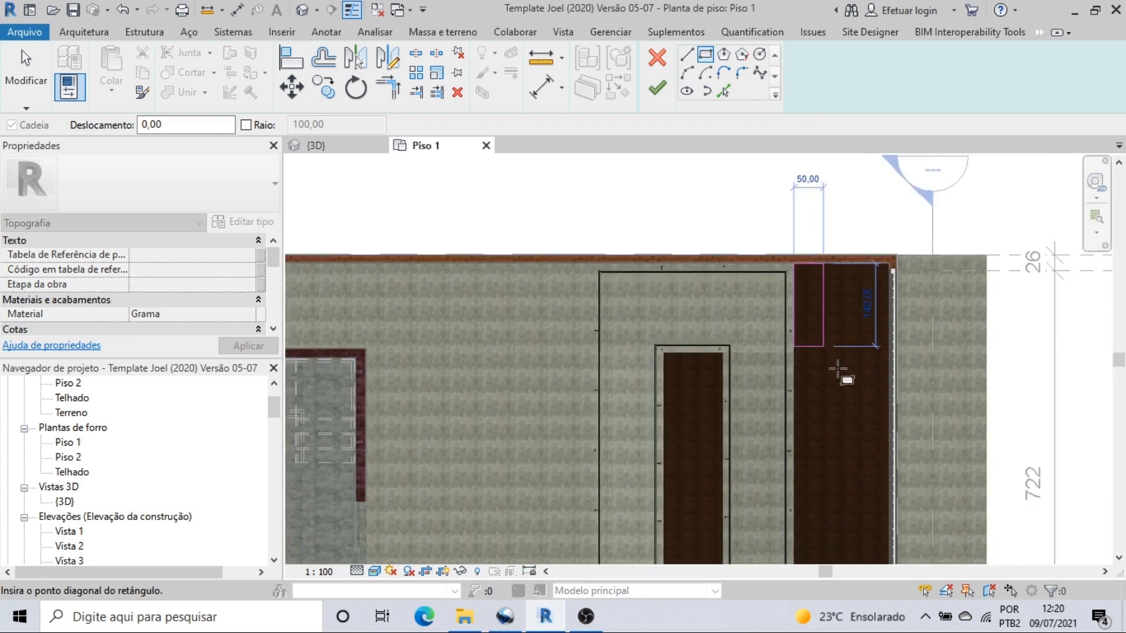
{"action": "middle_click_drag", "start_coordinate": [842, 372], "coordinate": [854, 252]}
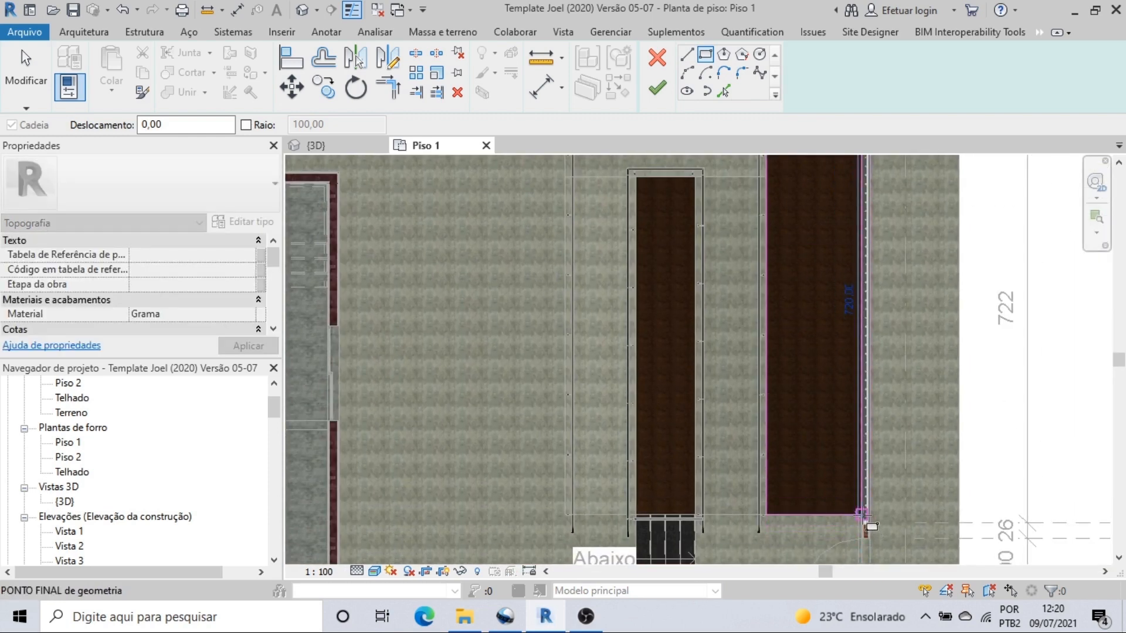
{"action": "left_click", "coordinate": [863, 516]}
{"action": "left_click", "coordinate": [657, 88]}
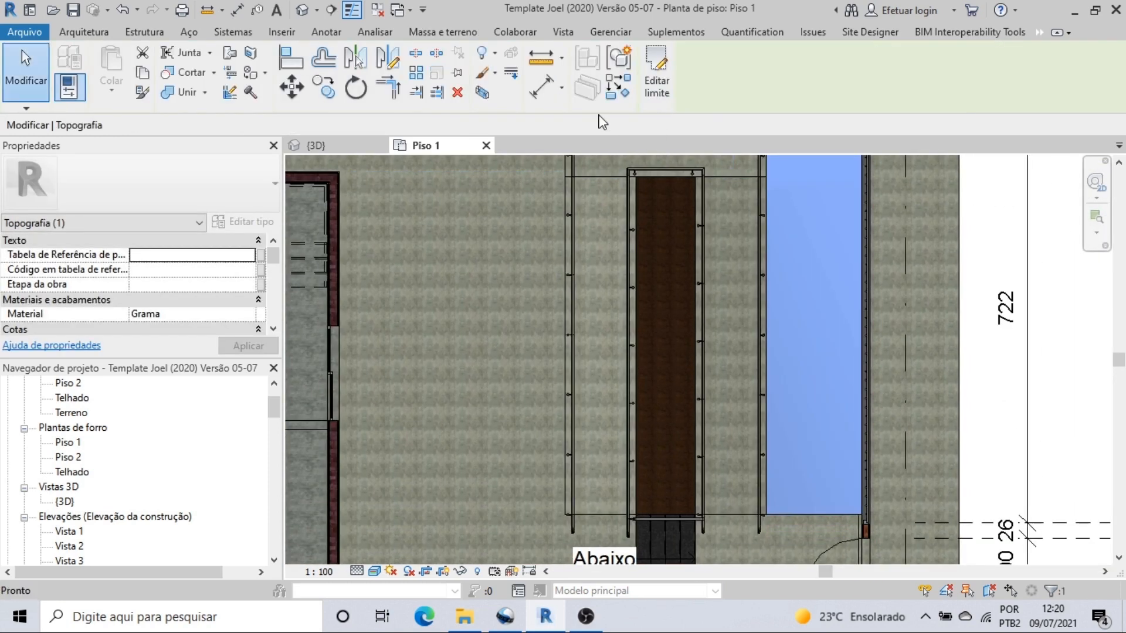
Step: Create a rectangular Grama sub-region, about 570 cm long, over the narrow earth strip between the two ramp runs, ending at the steps
{"action": "left_click", "coordinate": [414, 34]}
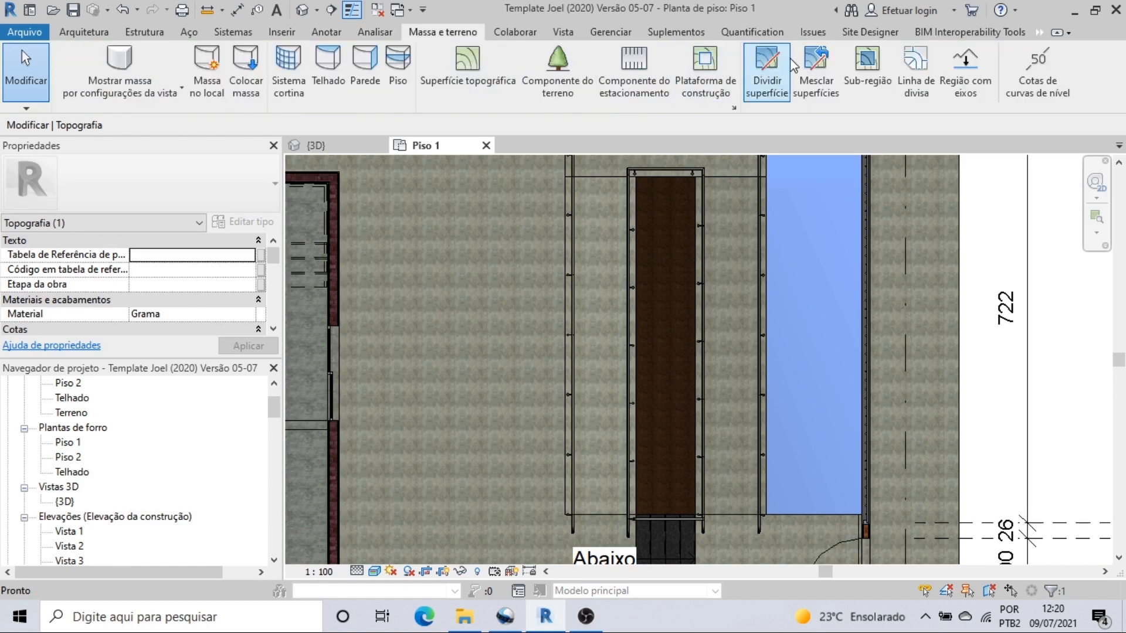
{"action": "left_click", "coordinate": [862, 65]}
{"action": "scroll", "coordinate": [634, 176], "scroll_direction": "up", "scroll_amount": 2}
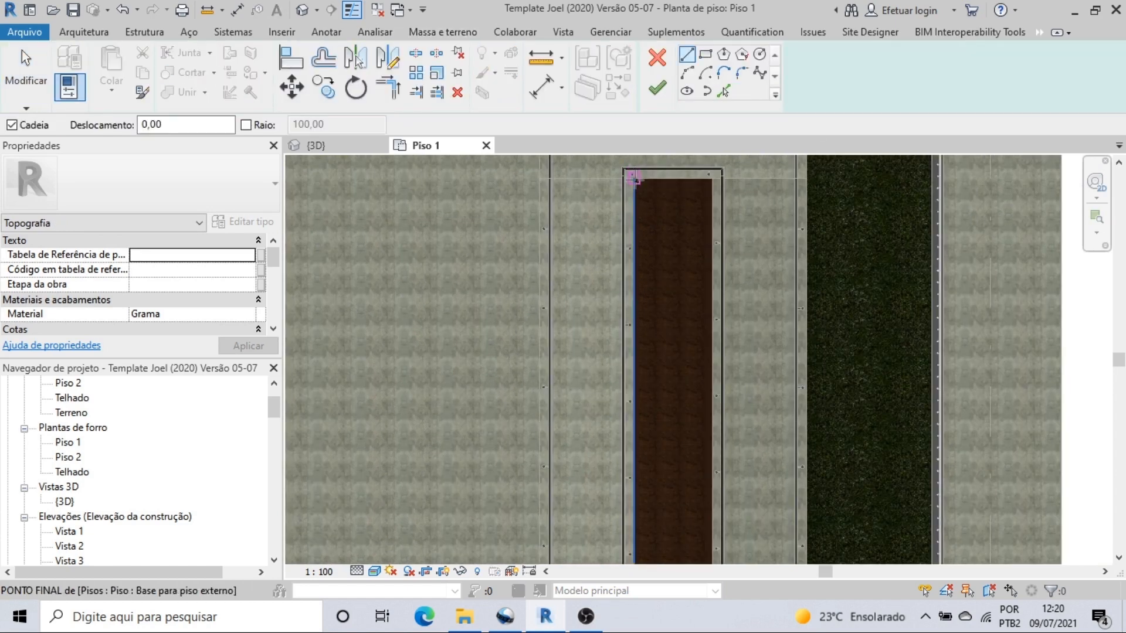
{"action": "scroll", "coordinate": [645, 193], "scroll_direction": "down", "scroll_amount": 1}
{"action": "left_click", "coordinate": [705, 54]}
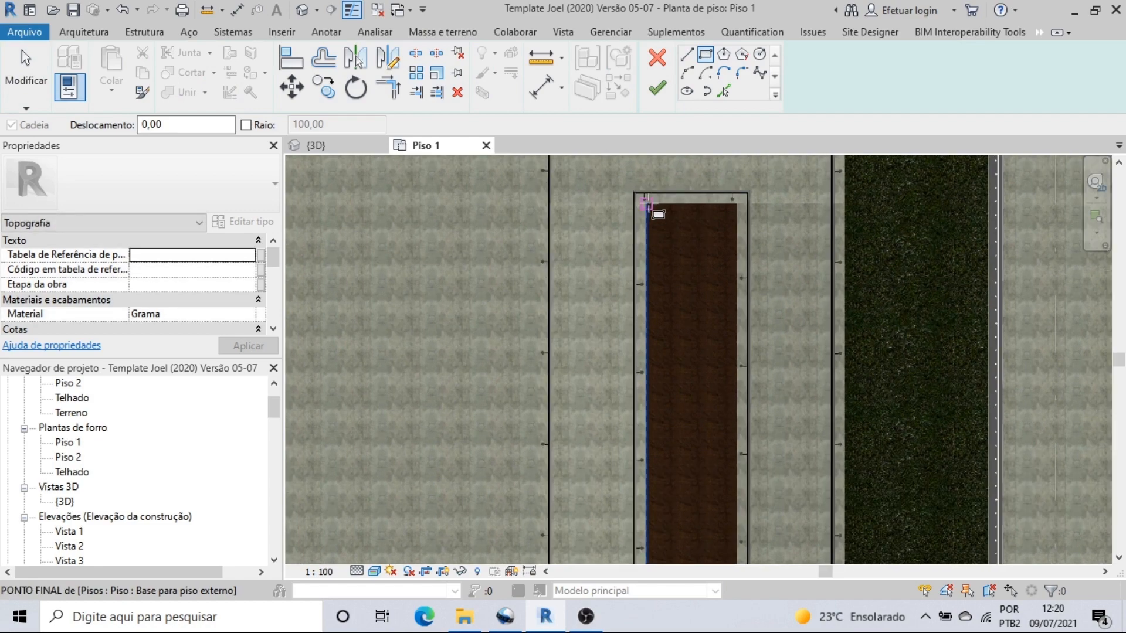
{"action": "left_click", "coordinate": [646, 200]}
{"action": "scroll", "coordinate": [727, 293], "scroll_direction": "down", "scroll_amount": 2}
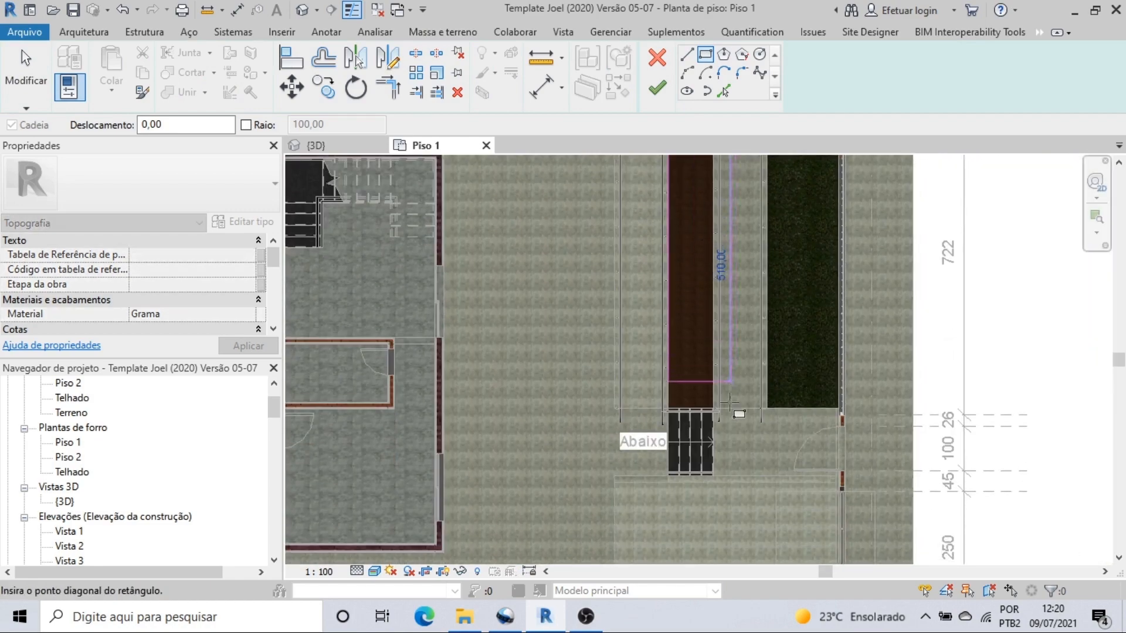
{"action": "scroll", "coordinate": [730, 404], "scroll_direction": "up", "scroll_amount": 2}
{"action": "left_click", "coordinate": [701, 410]}
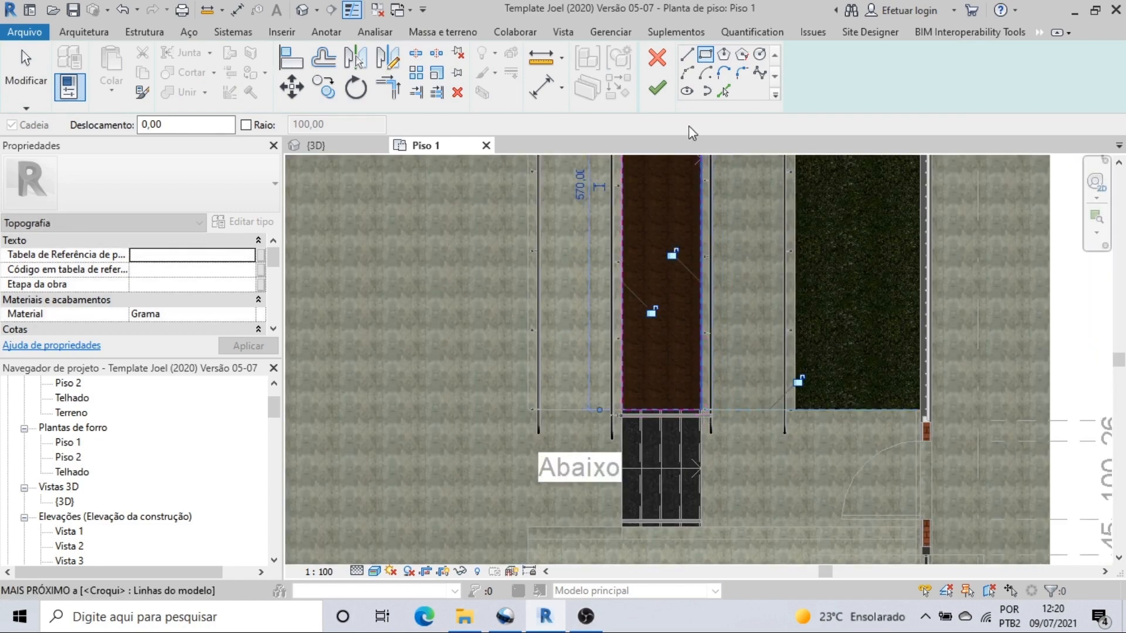
{"action": "left_click", "coordinate": [658, 88]}
Step: Create a rectangular Grama sub-region over the whole backyard earth area, from the paving edge to the inner faces of the boundary walls
{"action": "scroll", "coordinate": [597, 301], "scroll_direction": "down", "scroll_amount": 2}
{"action": "middle_click_drag", "start_coordinate": [597, 301], "coordinate": [804, 321]}
{"action": "scroll", "coordinate": [805, 321], "scroll_direction": "down", "scroll_amount": 1}
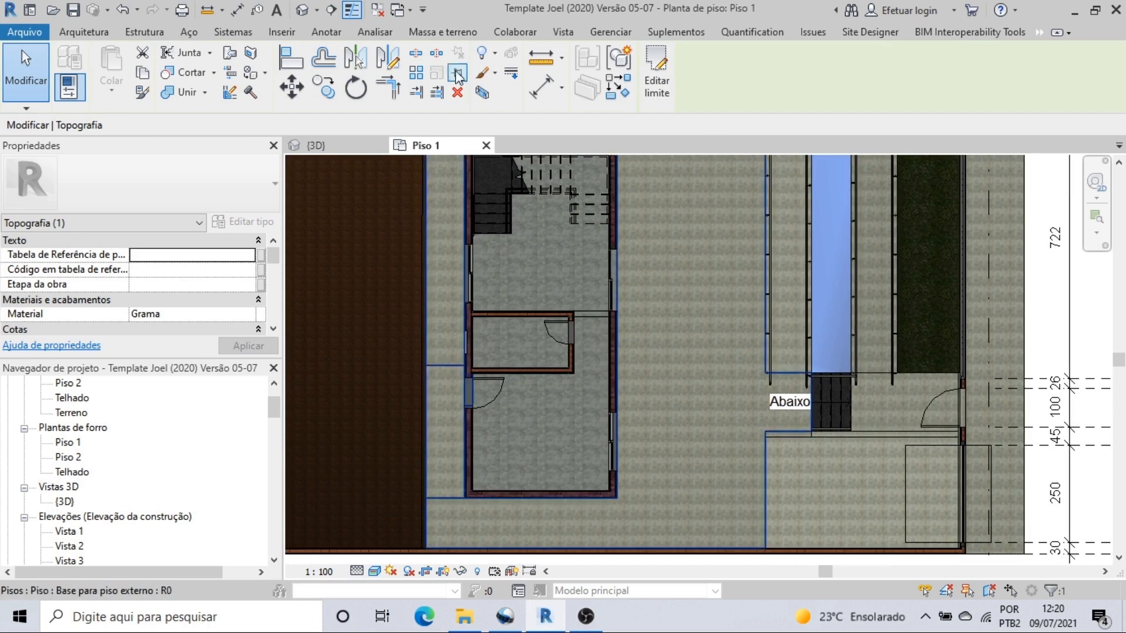
{"action": "left_click", "coordinate": [443, 32]}
{"action": "left_click", "coordinate": [872, 85]}
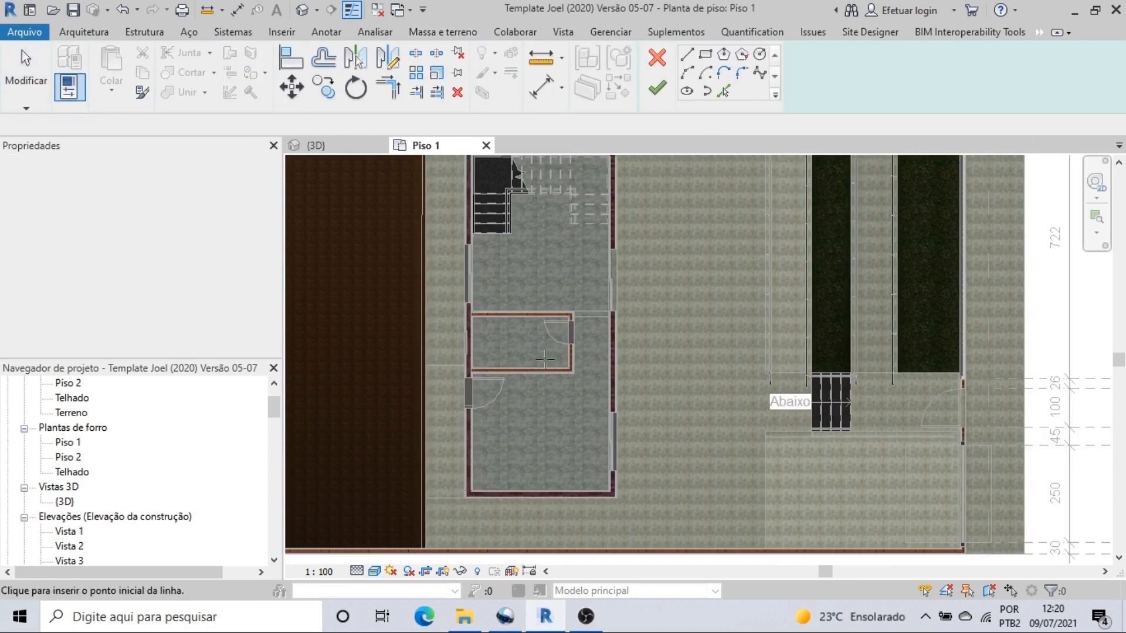
{"action": "scroll", "coordinate": [402, 467], "scroll_direction": "down", "scroll_amount": 2}
{"action": "scroll", "coordinate": [440, 478], "scroll_direction": "up", "scroll_amount": 5}
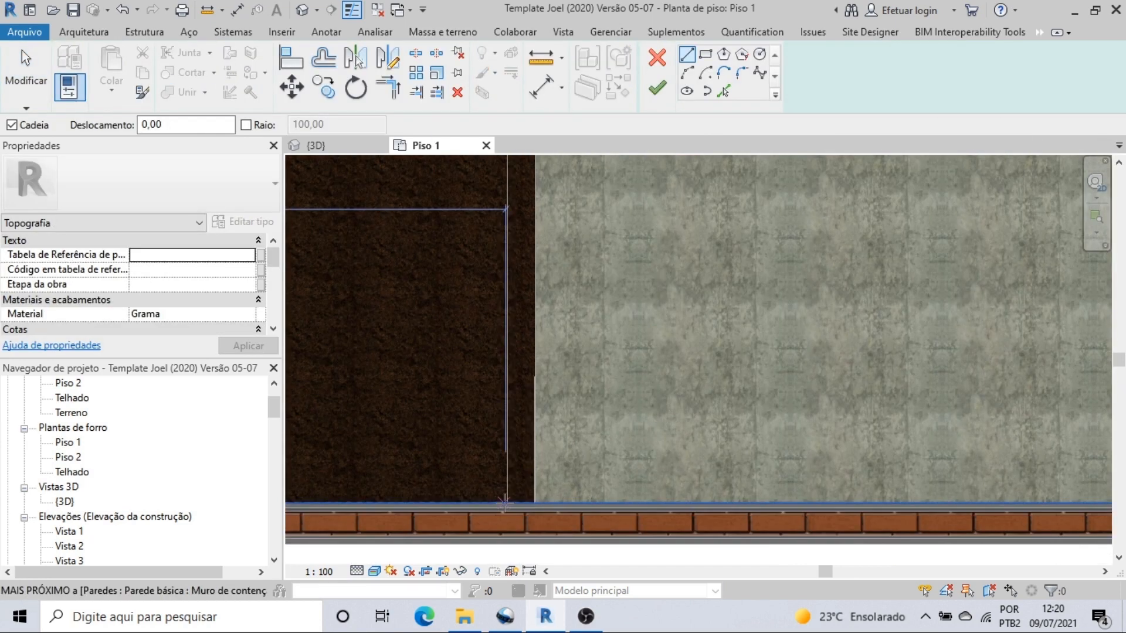
{"action": "left_click", "coordinate": [534, 503]}
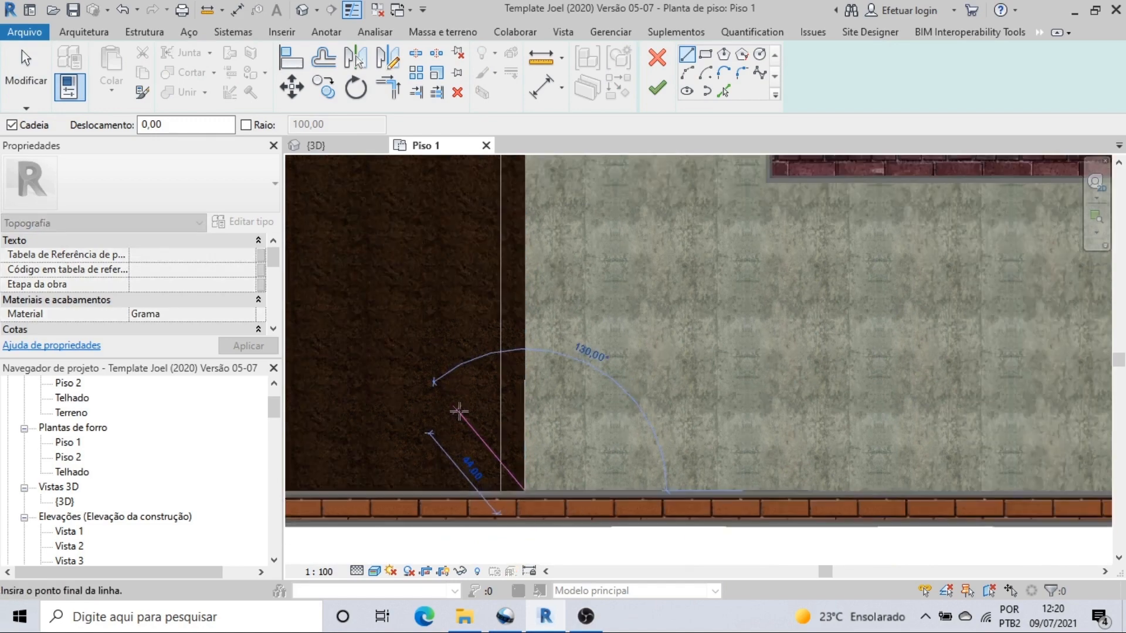
{"action": "scroll", "coordinate": [586, 363], "scroll_direction": "down", "scroll_amount": 1}
{"action": "left_click", "coordinate": [705, 54]}
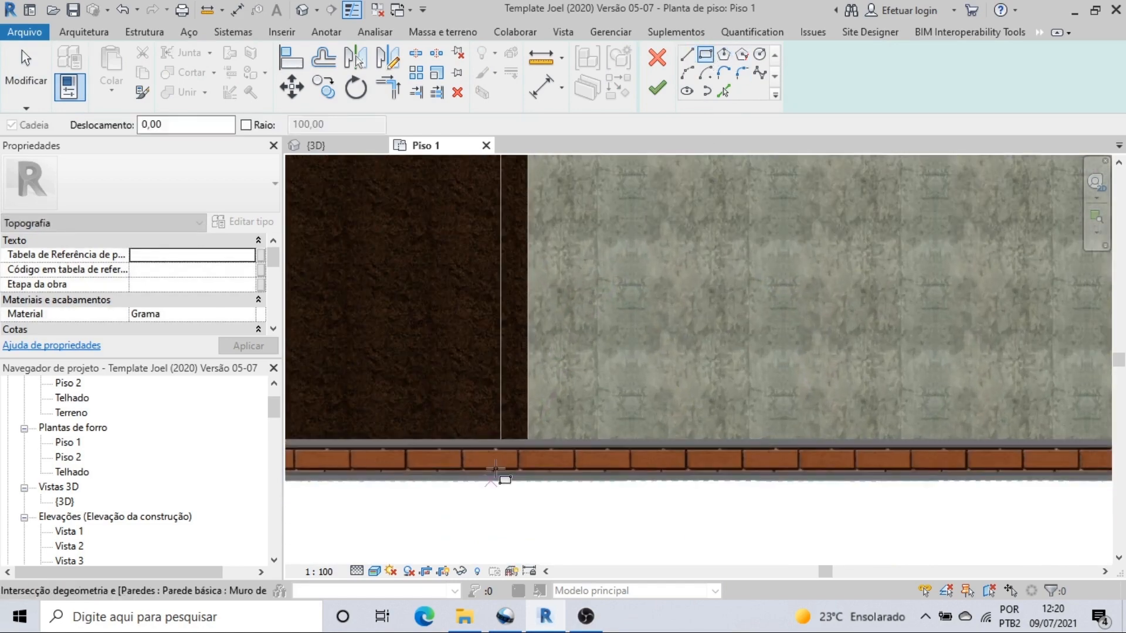
{"action": "scroll", "coordinate": [503, 466], "scroll_direction": "up", "scroll_amount": 2}
{"action": "left_click", "coordinate": [527, 439]}
{"action": "scroll", "coordinate": [493, 381], "scroll_direction": "down", "scroll_amount": 5}
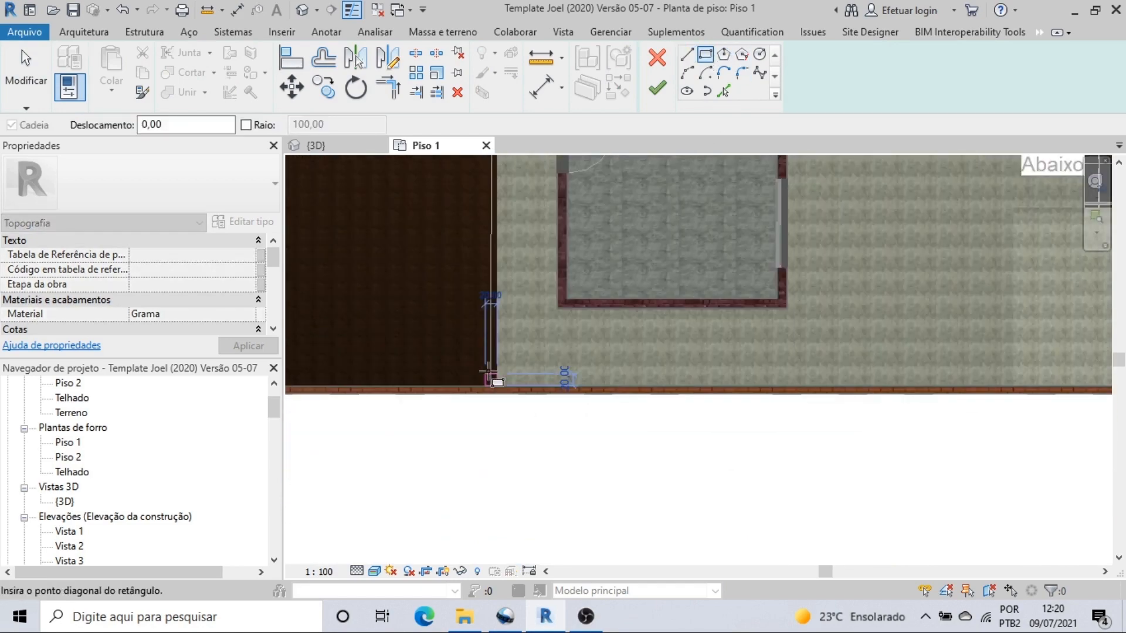
{"action": "scroll", "coordinate": [437, 199], "scroll_direction": "up", "scroll_amount": 2}
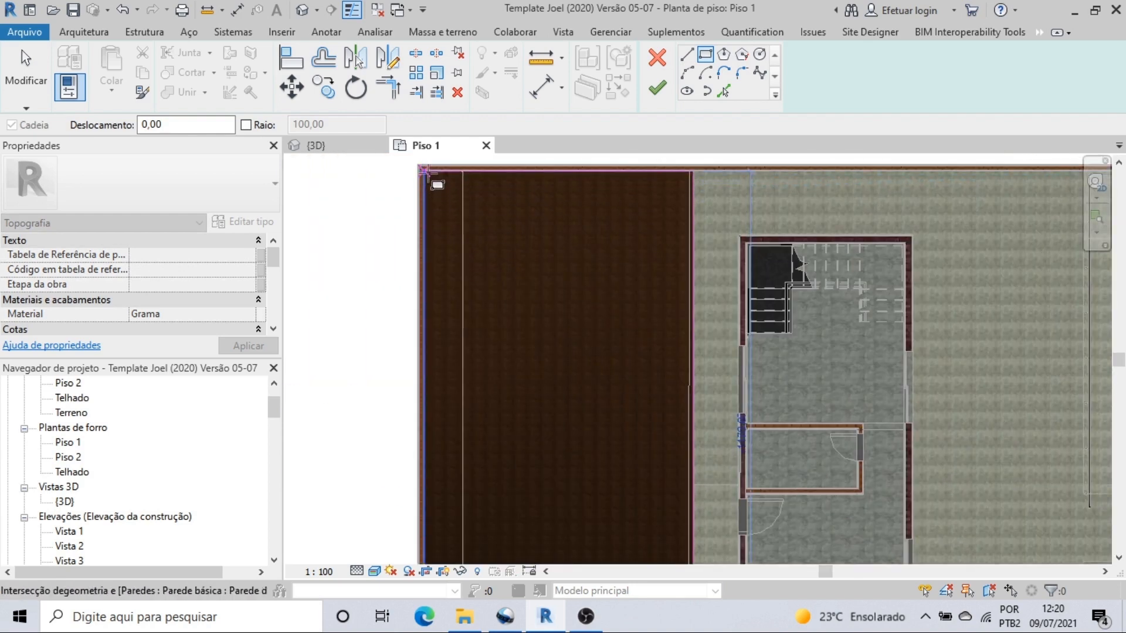
{"action": "left_click", "coordinate": [427, 173]}
{"action": "left_click", "coordinate": [657, 88]}
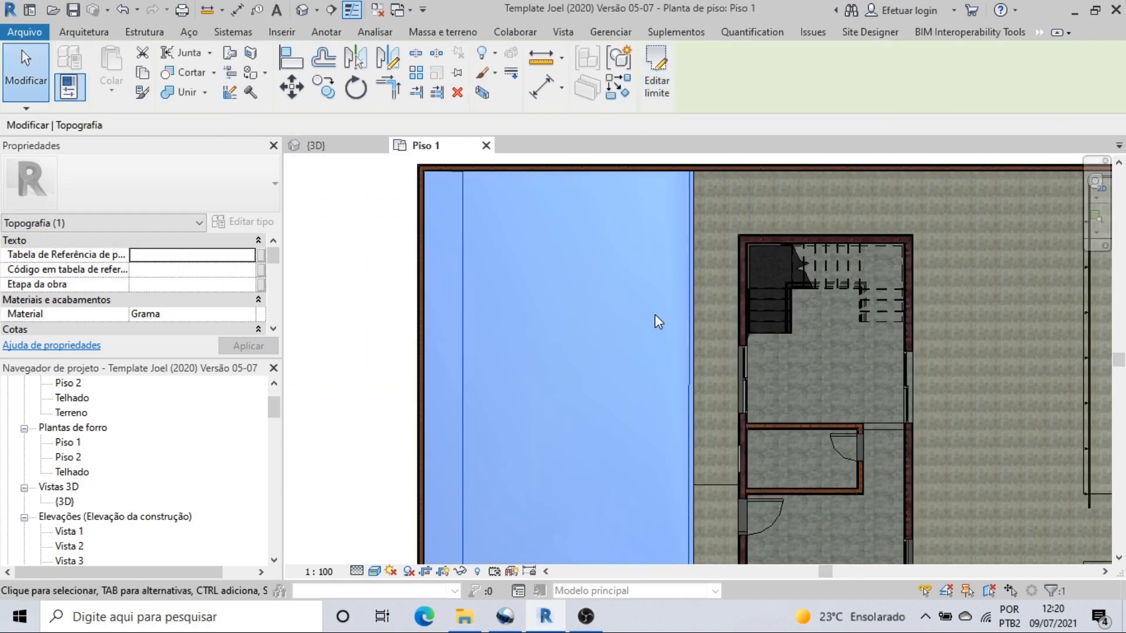
{"action": "scroll", "coordinate": [626, 323], "scroll_direction": "down", "scroll_amount": 3}
{"action": "left_click", "coordinate": [477, 394]}
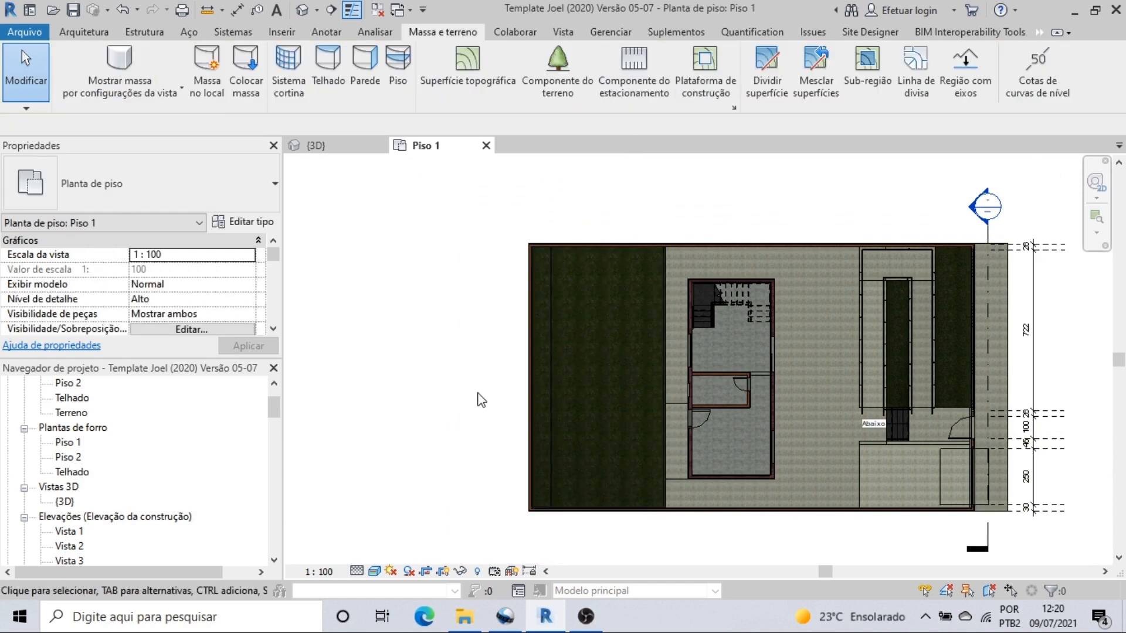
Step: Place a Vaso de plantas site component of type Vaso com arbusto against the house wall facing the ramp, near its middle
{"action": "scroll", "coordinate": [478, 395], "scroll_direction": "down", "scroll_amount": 2}
{"action": "middle_click_drag", "start_coordinate": [456, 399], "coordinate": [372, 377]}
{"action": "scroll", "coordinate": [458, 403], "scroll_direction": "up", "scroll_amount": 1}
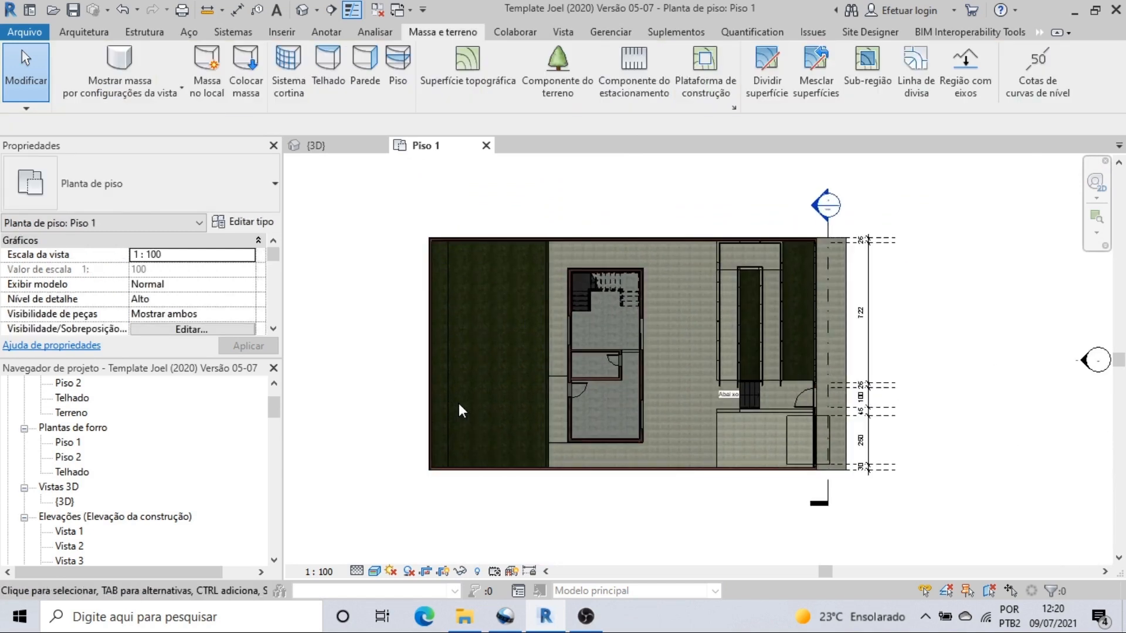
{"action": "middle_click_drag", "start_coordinate": [497, 420], "coordinate": [413, 457]}
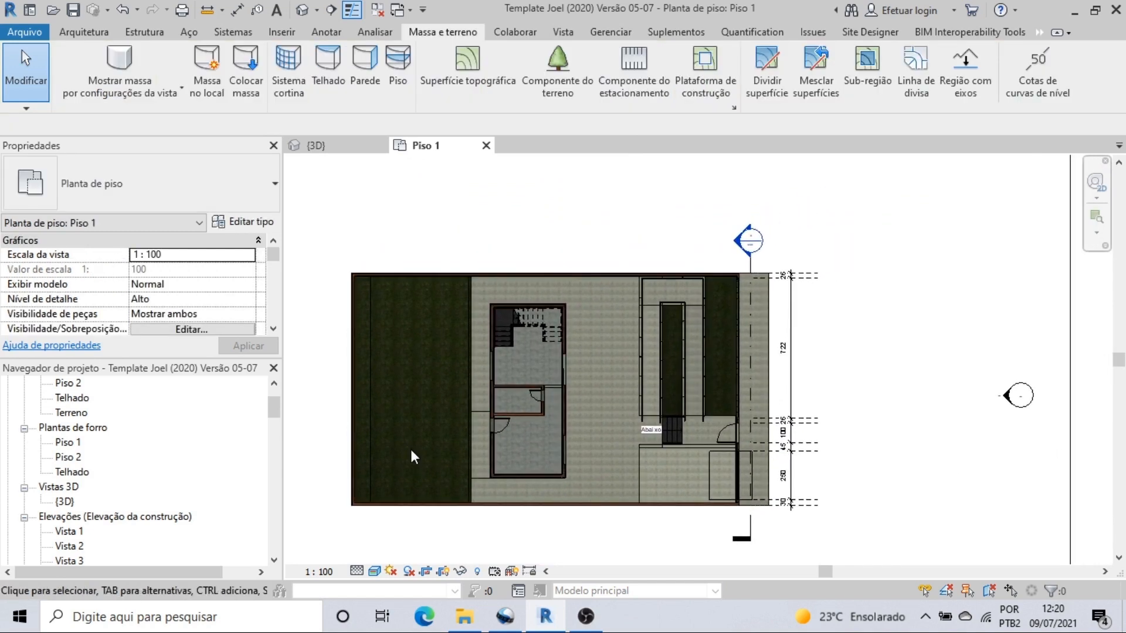
{"action": "left_click", "coordinate": [554, 69]}
{"action": "left_click", "coordinate": [256, 183]}
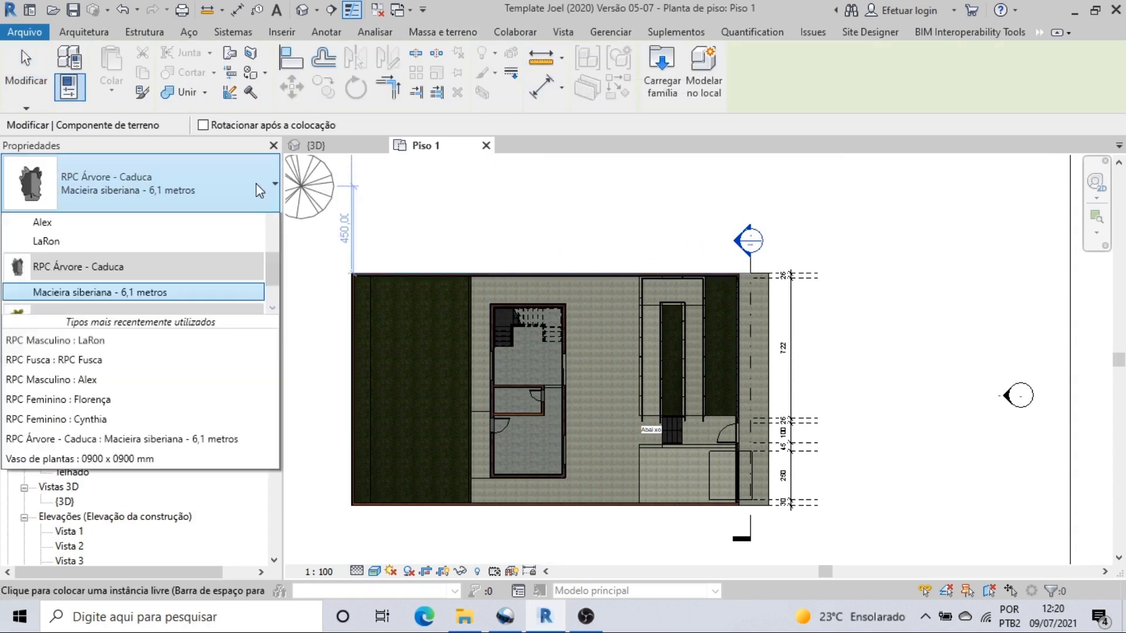
{"action": "scroll", "coordinate": [179, 312], "scroll_direction": "down", "scroll_amount": 3}
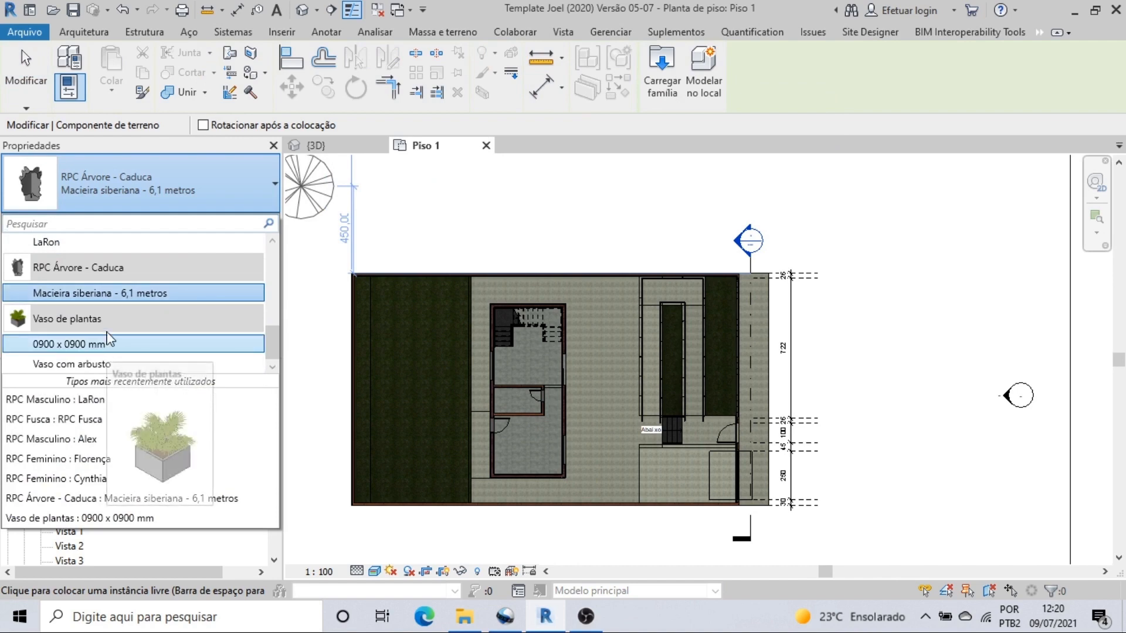
{"action": "left_click", "coordinate": [103, 365]}
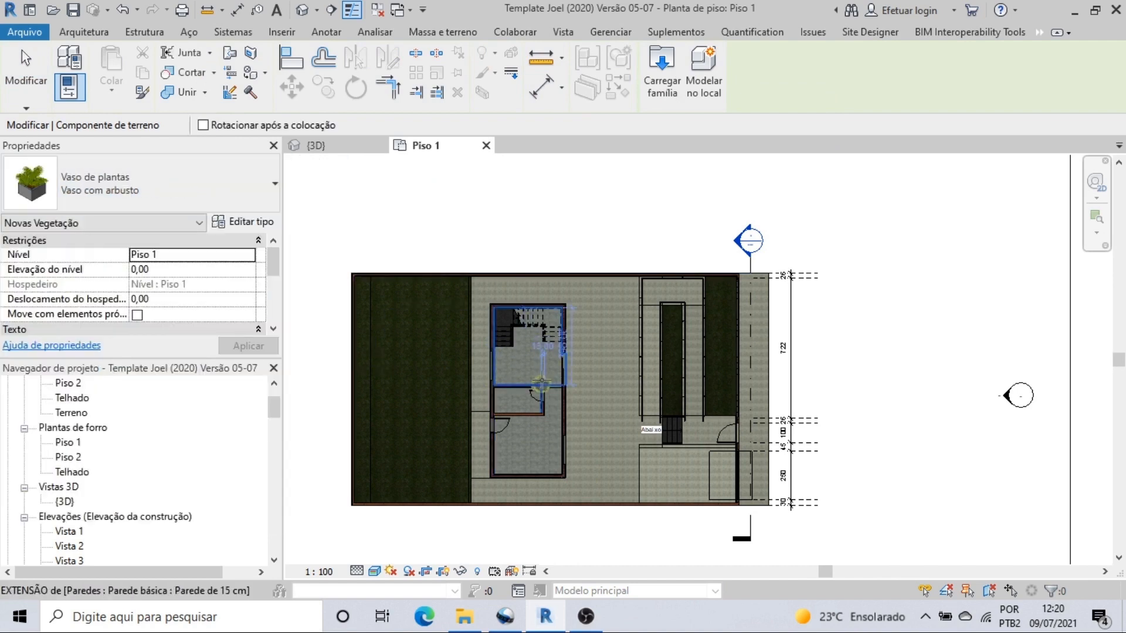
{"action": "scroll", "coordinate": [586, 390], "scroll_direction": "up", "scroll_amount": 2}
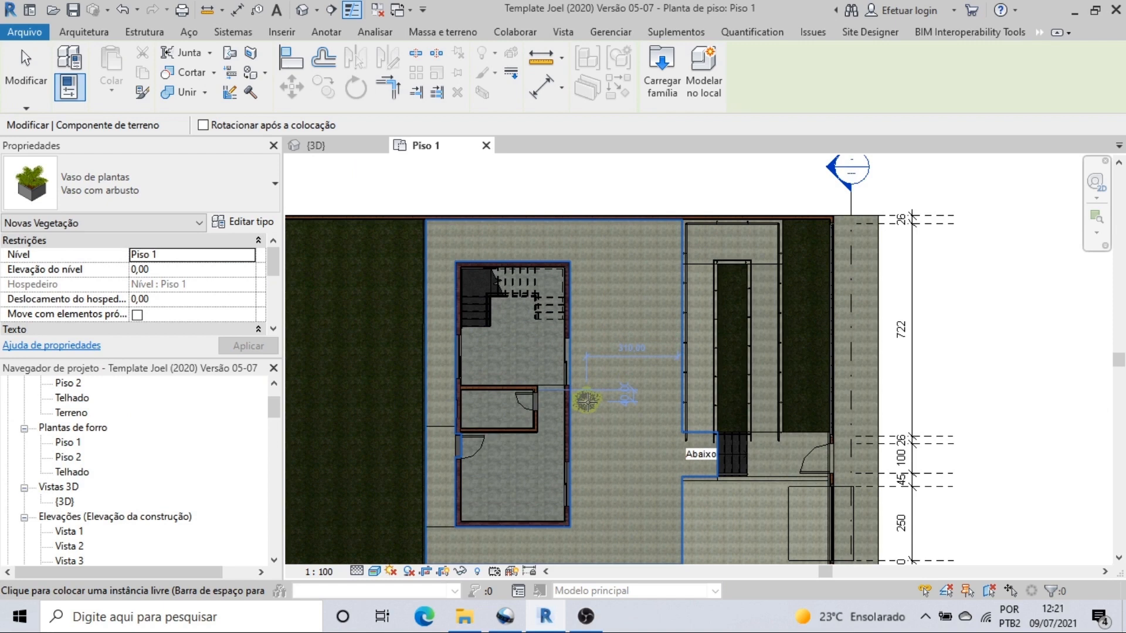
{"action": "left_click", "coordinate": [587, 401]}
Step: Place an RPC Arbusto shrub of type Acácia - 1,1 metros at the side-wall end of the front grass bed
{"action": "left_click", "coordinate": [138, 188]}
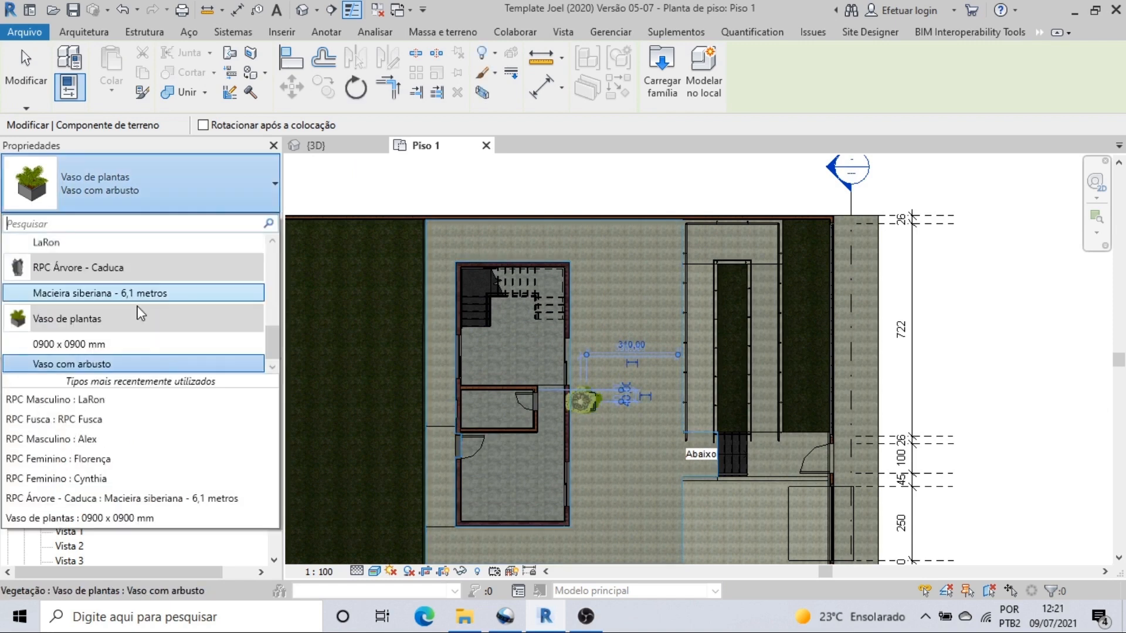
{"action": "scroll", "coordinate": [138, 307], "scroll_direction": "up", "scroll_amount": 3}
{"action": "scroll", "coordinate": [138, 307], "scroll_direction": "down", "scroll_amount": 1}
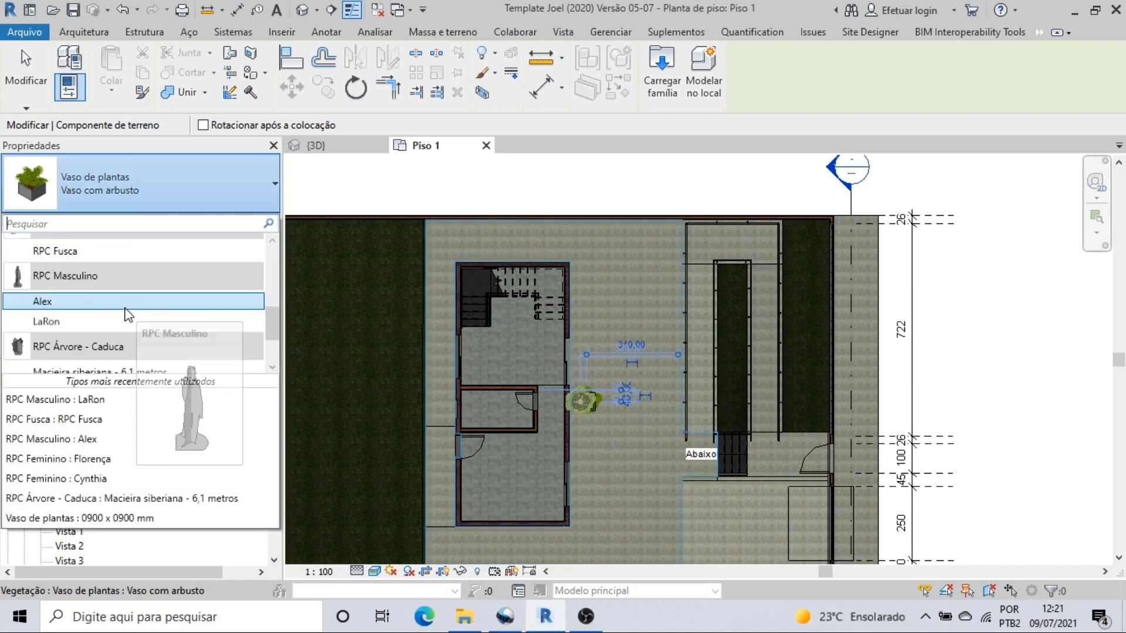
{"action": "scroll", "coordinate": [129, 315], "scroll_direction": "down", "scroll_amount": 2}
{"action": "scroll", "coordinate": [112, 335], "scroll_direction": "up", "scroll_amount": 4}
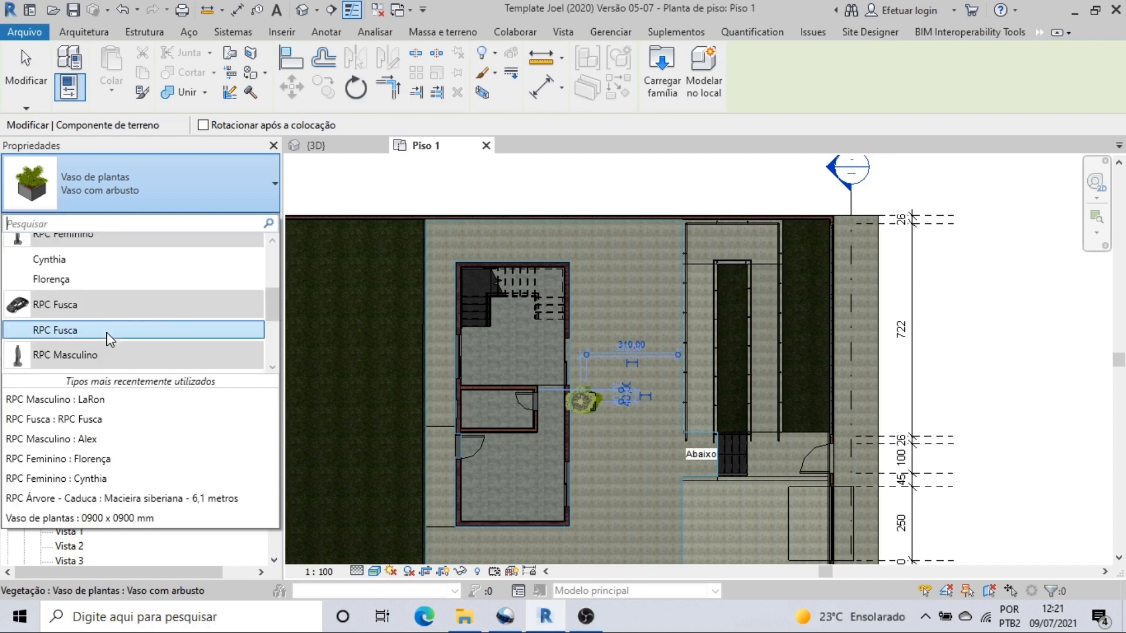
{"action": "scroll", "coordinate": [107, 333], "scroll_direction": "up", "scroll_amount": 3}
{"action": "left_click", "coordinate": [113, 278]}
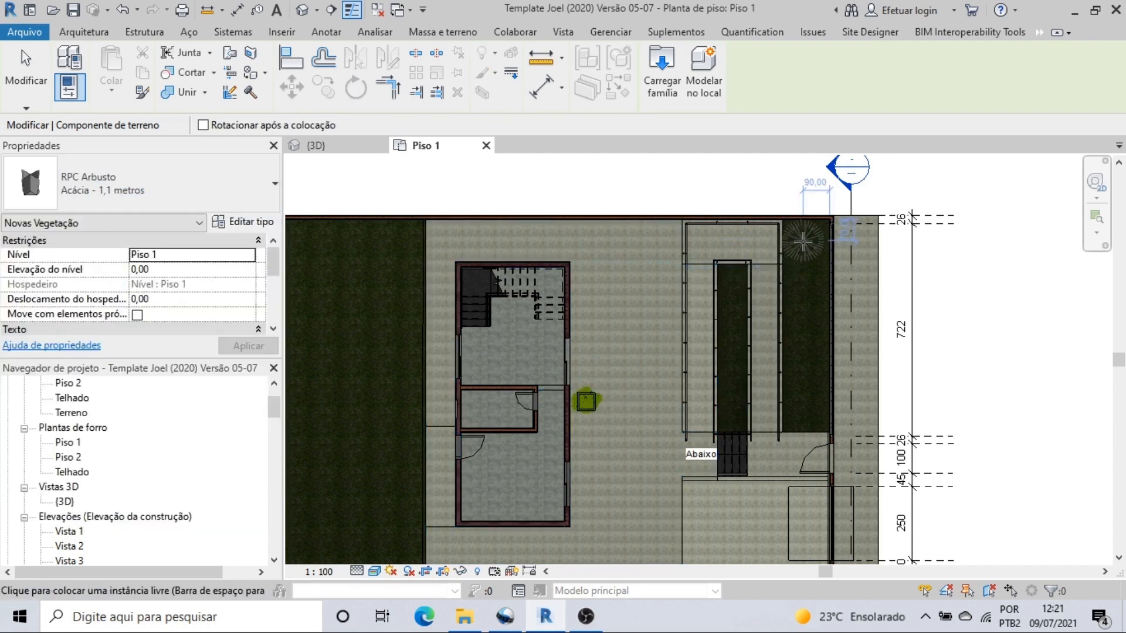
Step: Place Arbusto de cedro - 0,9 metros, Capim-chorão (2) - 1,36 metros and Caúna (2) - 1,26 metros shrubs in a row along the front grass bed
{"action": "left_click", "coordinate": [141, 187]}
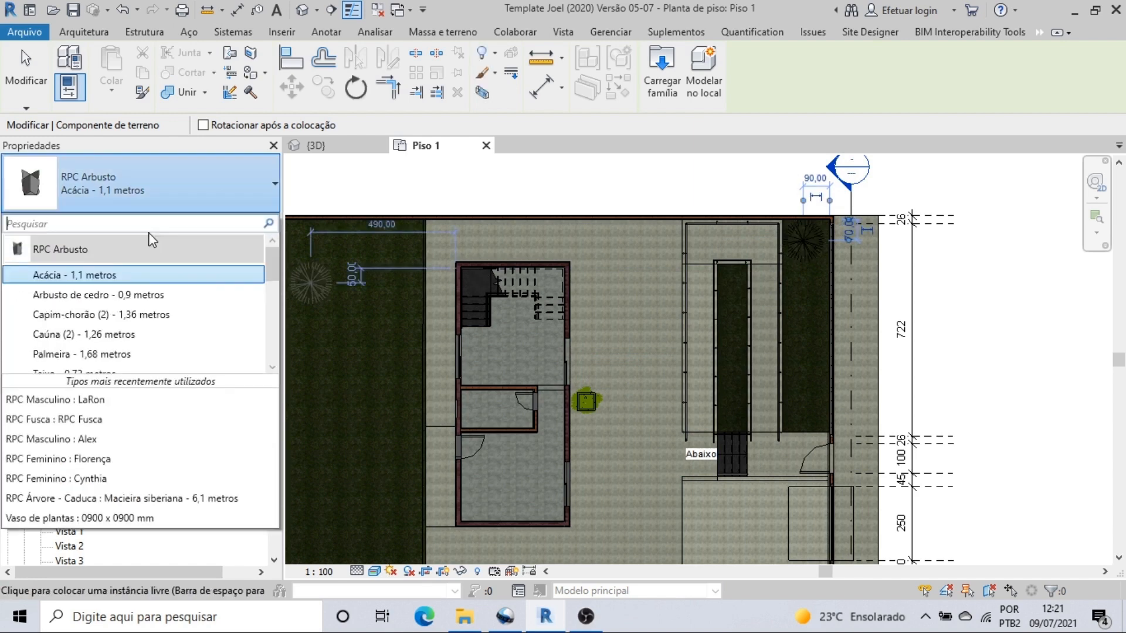
{"action": "left_click", "coordinate": [119, 296]}
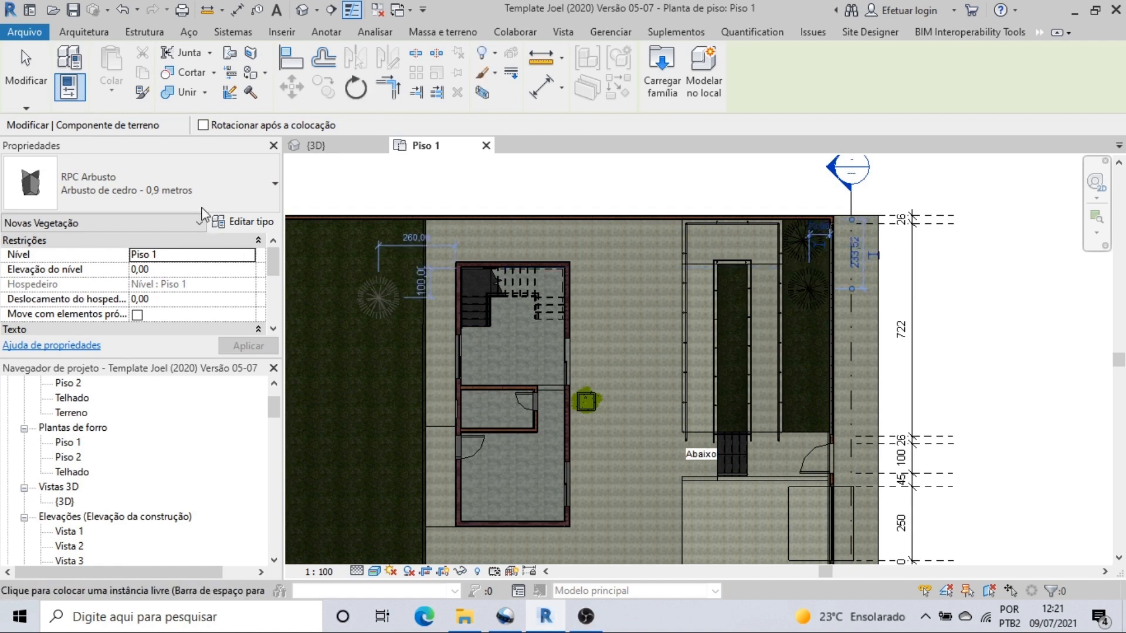
{"action": "left_click", "coordinate": [138, 186]}
{"action": "left_click", "coordinate": [137, 315]}
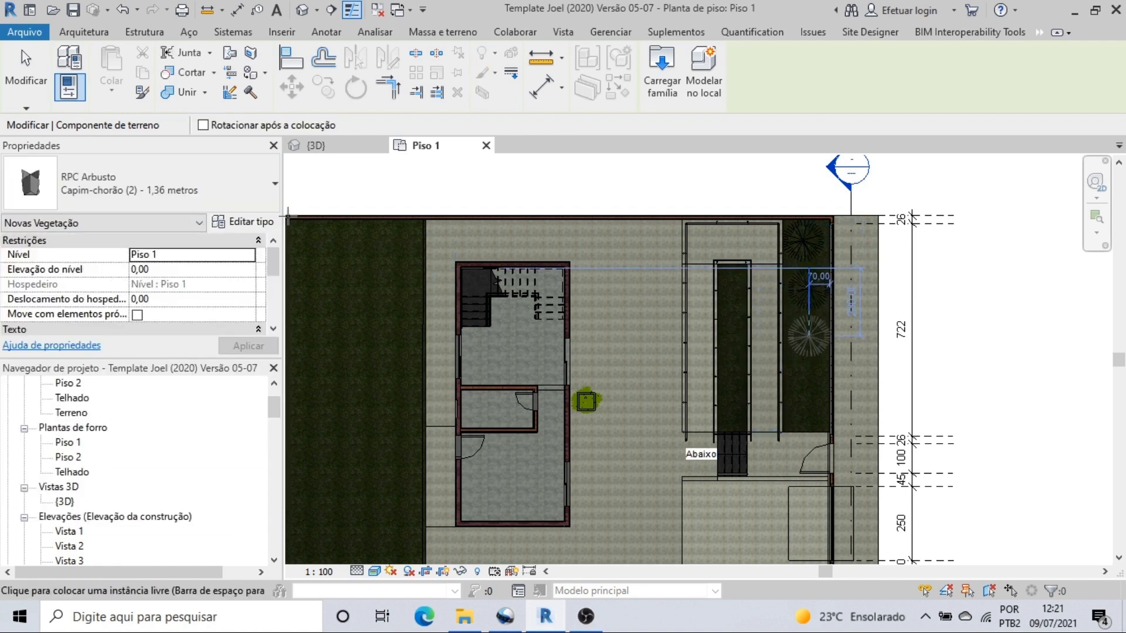
{"action": "left_click", "coordinate": [230, 185]}
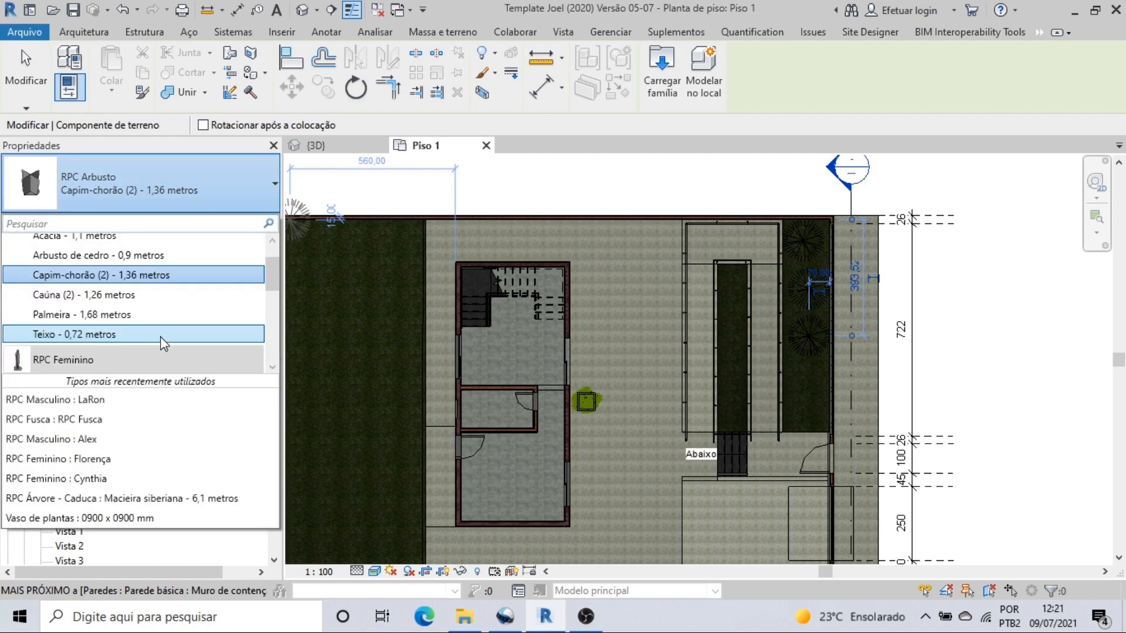
{"action": "left_click", "coordinate": [122, 294]}
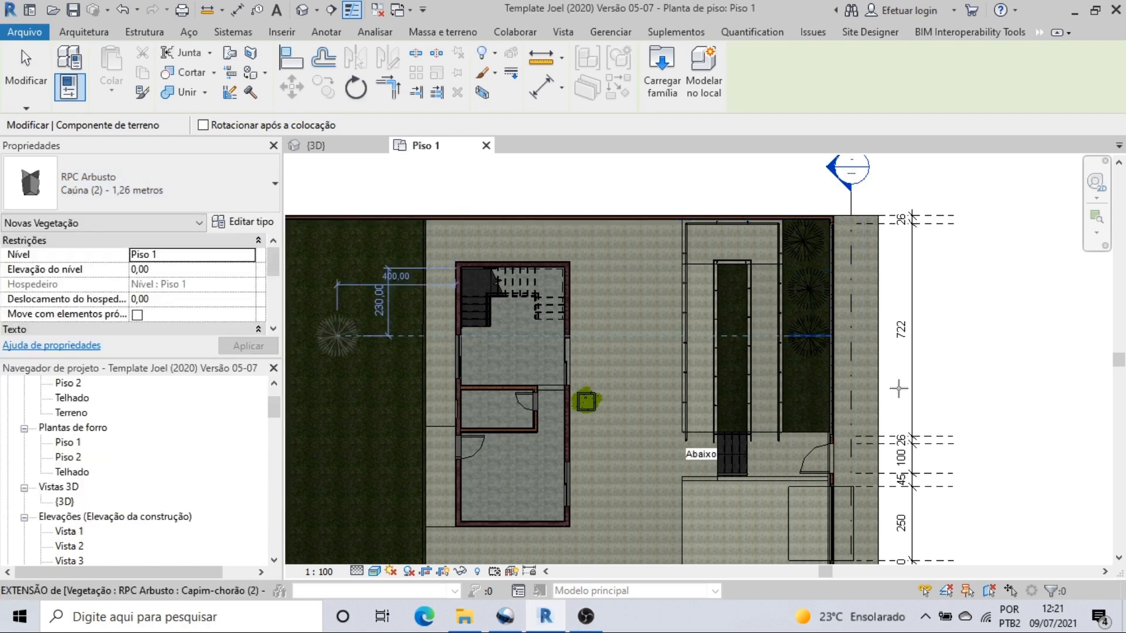
{"action": "left_click", "coordinate": [806, 392]}
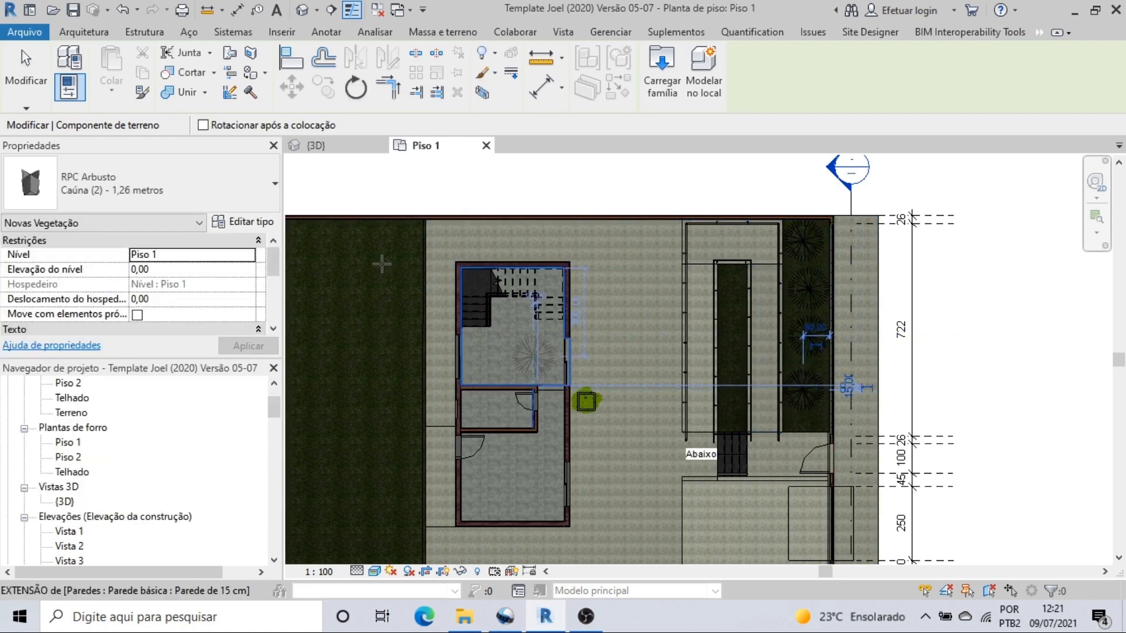
Step: Place a Palmeira - 1,68 metros and a Teixo - 0,72 metros shrub at opposite ends of the grass strip between the ramp runs
{"action": "left_click", "coordinate": [229, 199]}
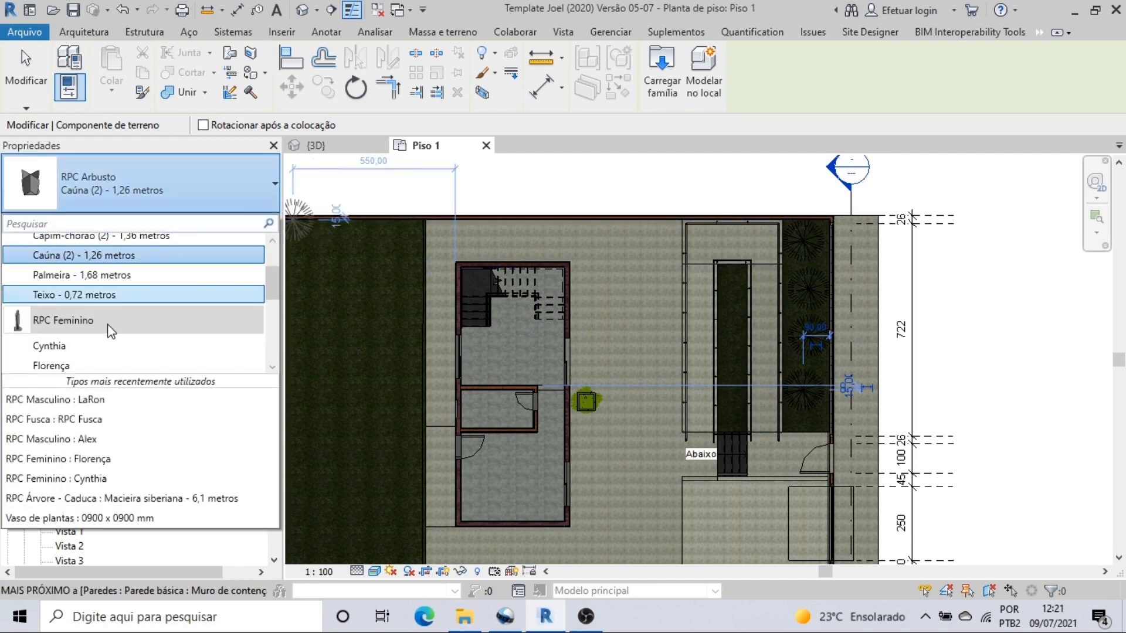
{"action": "left_click", "coordinate": [112, 275]}
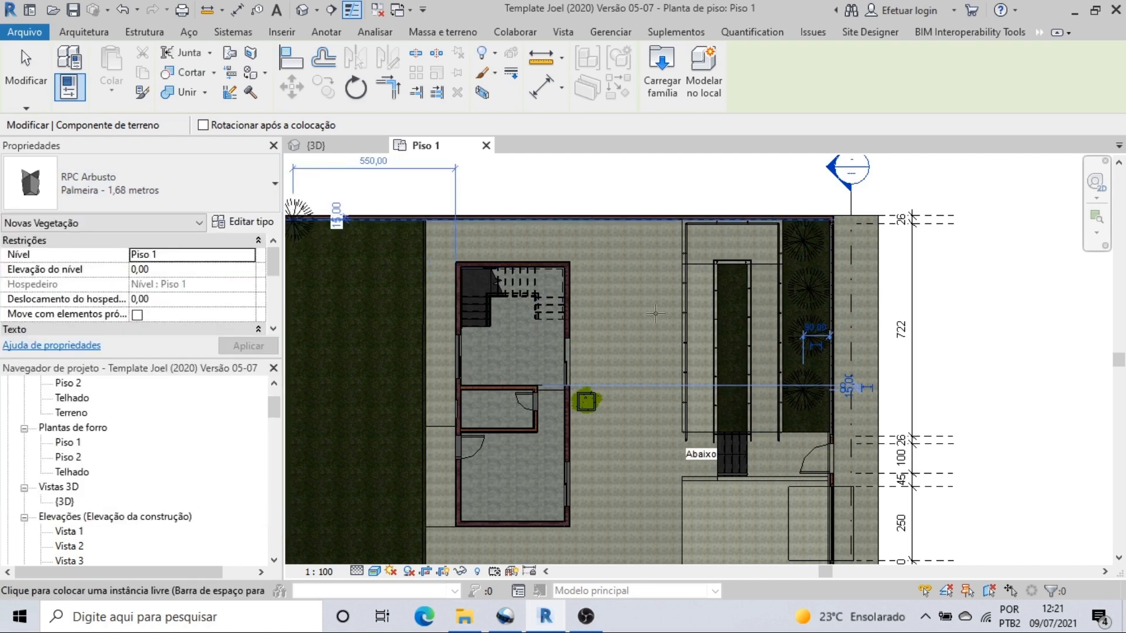
{"action": "left_click", "coordinate": [732, 288]}
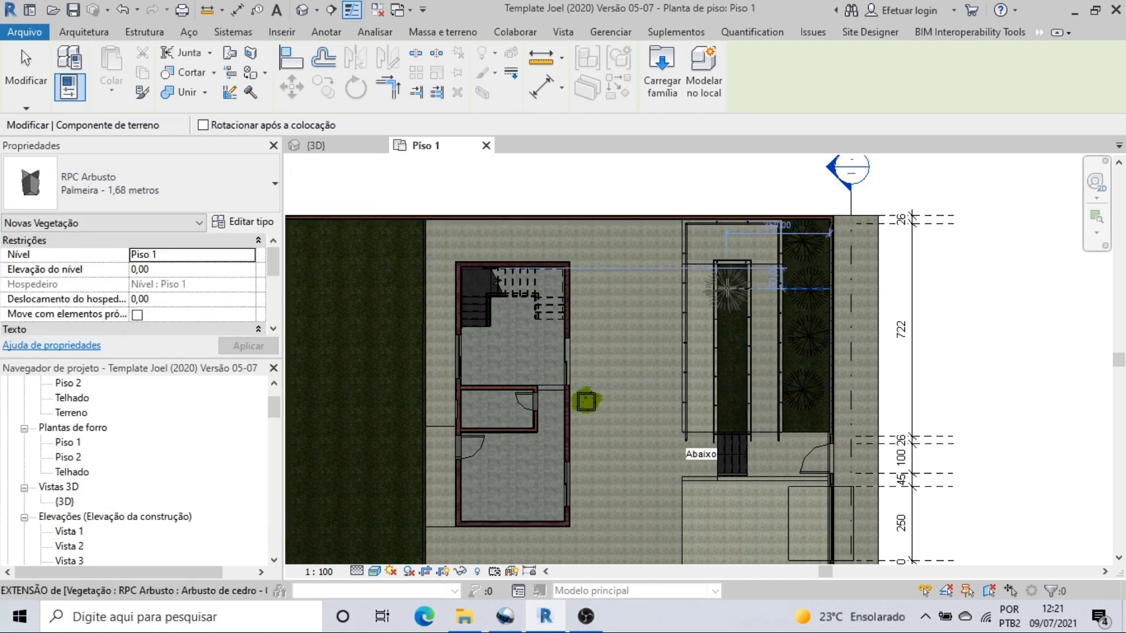
{"action": "left_click", "coordinate": [147, 198]}
{"action": "left_click", "coordinate": [118, 283]}
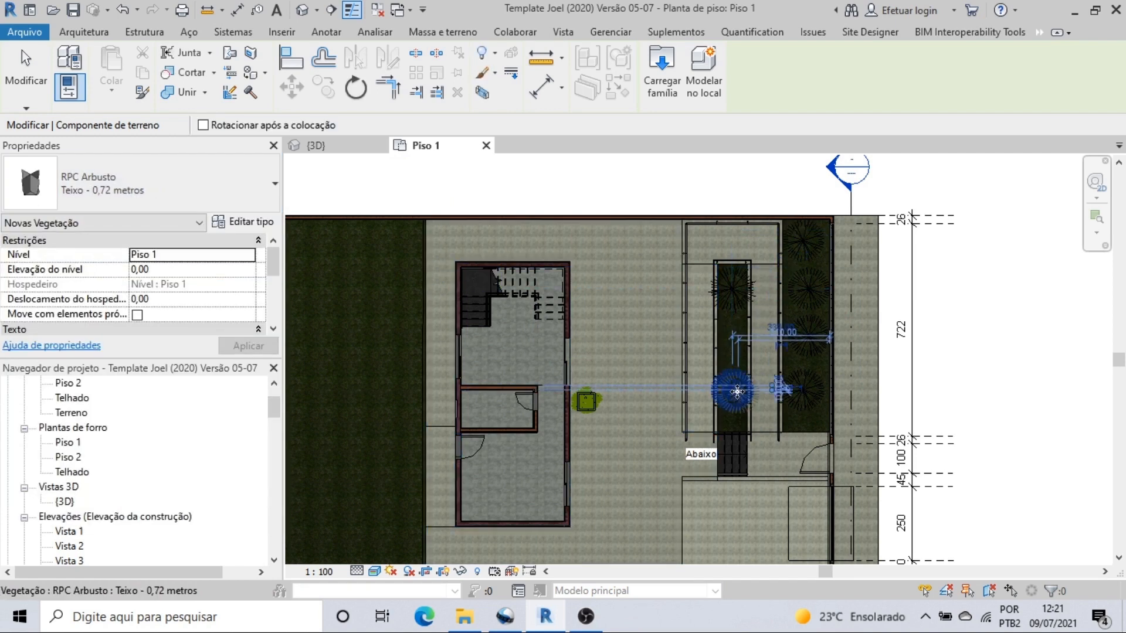
{"action": "left_click", "coordinate": [736, 390]}
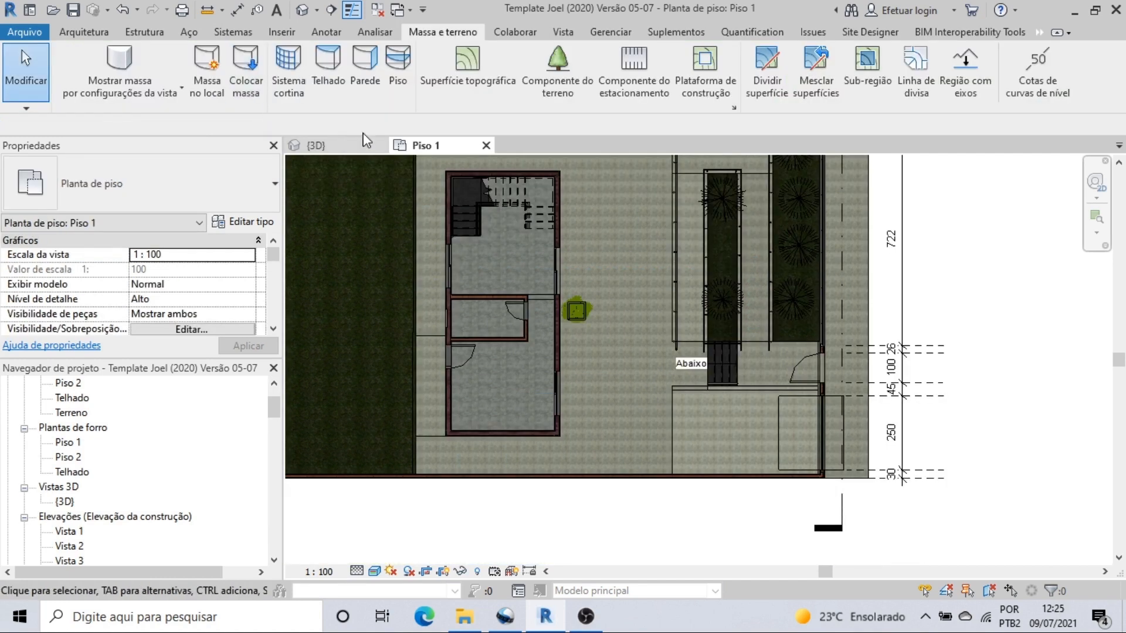
Step: Place an RPC Fusca car site component, rotated parallel to the side boundary wall, on the paving between the house and the garage entrance
{"action": "left_click", "coordinate": [567, 94]}
{"action": "left_click", "coordinate": [206, 200]}
{"action": "scroll", "coordinate": [149, 279], "scroll_direction": "down", "scroll_amount": 3}
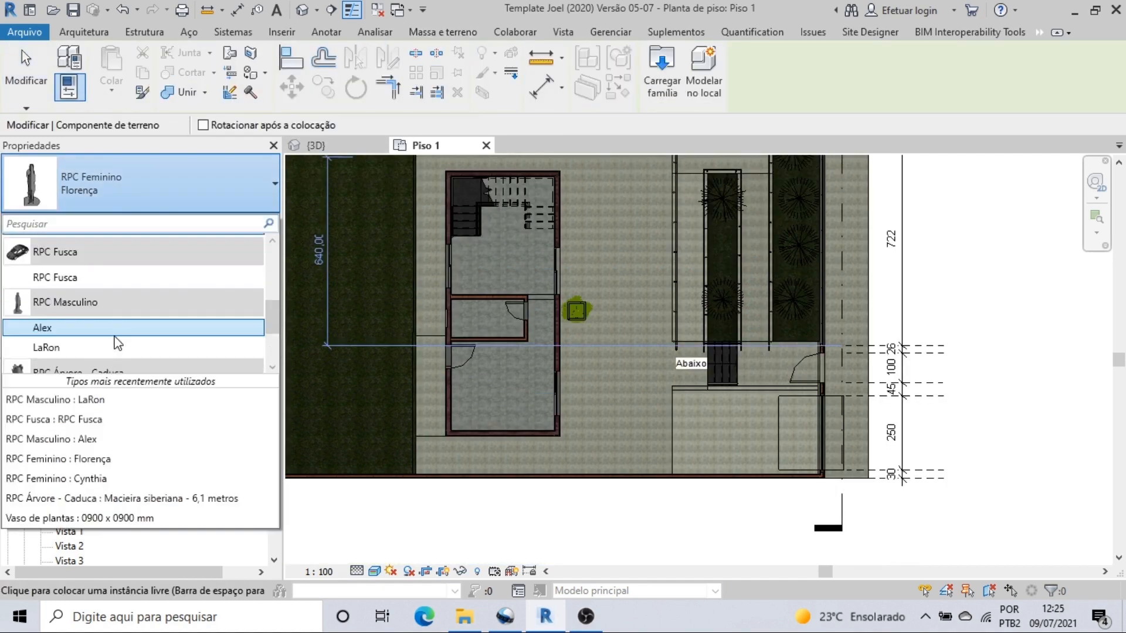
{"action": "left_click", "coordinate": [85, 280]}
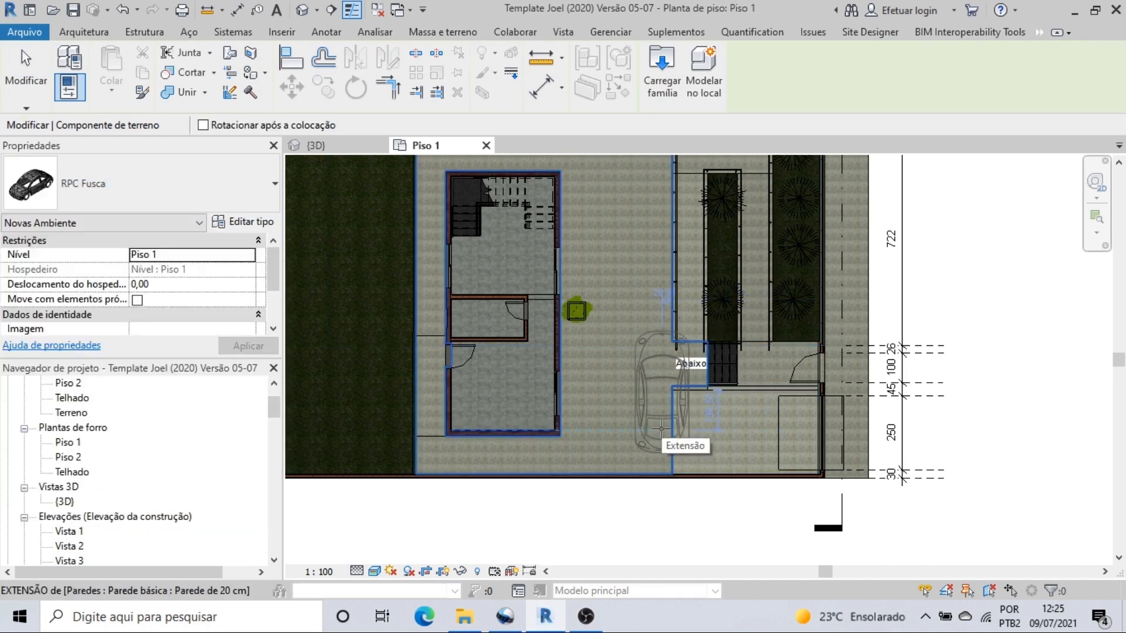
{"action": "key", "text": "space"}
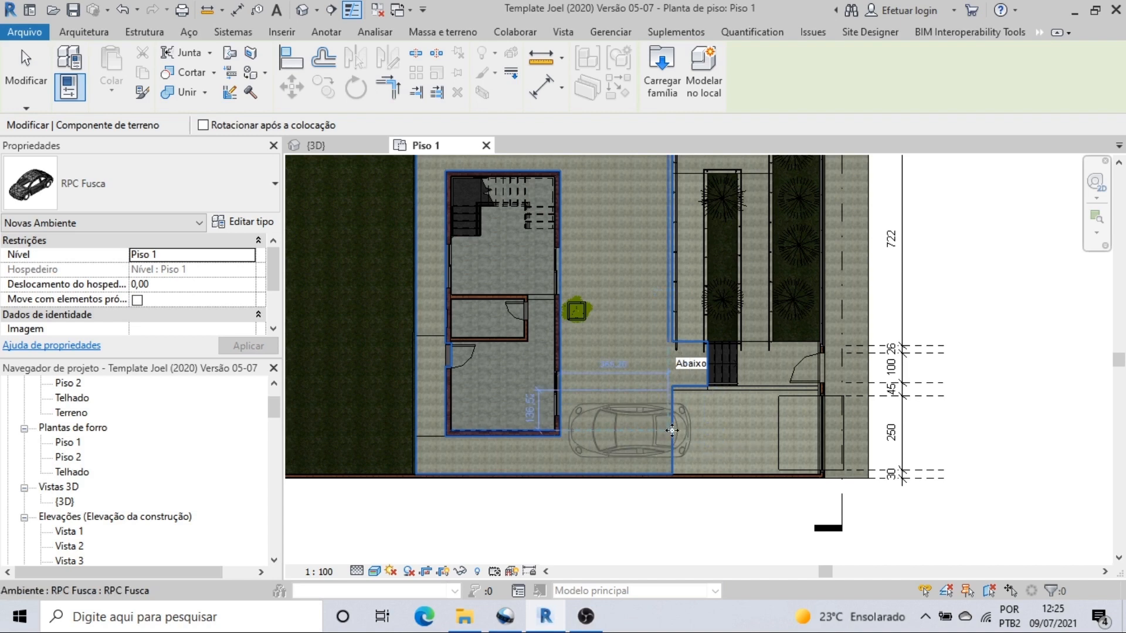
{"action": "left_click", "coordinate": [672, 430]}
Step: Place an RPC Feminino figure of type Florença on the paving beside the house, between the planter and the car
{"action": "left_click", "coordinate": [196, 189]}
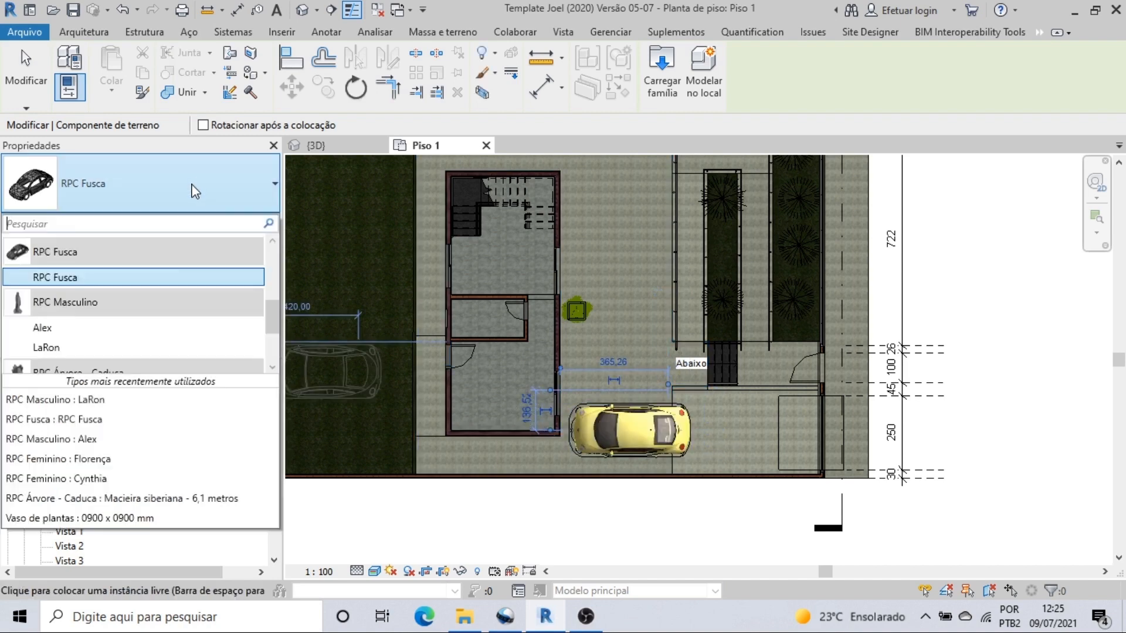
{"action": "scroll", "coordinate": [80, 332], "scroll_direction": "down", "scroll_amount": 2}
{"action": "scroll", "coordinate": [83, 337], "scroll_direction": "up", "scroll_amount": 2}
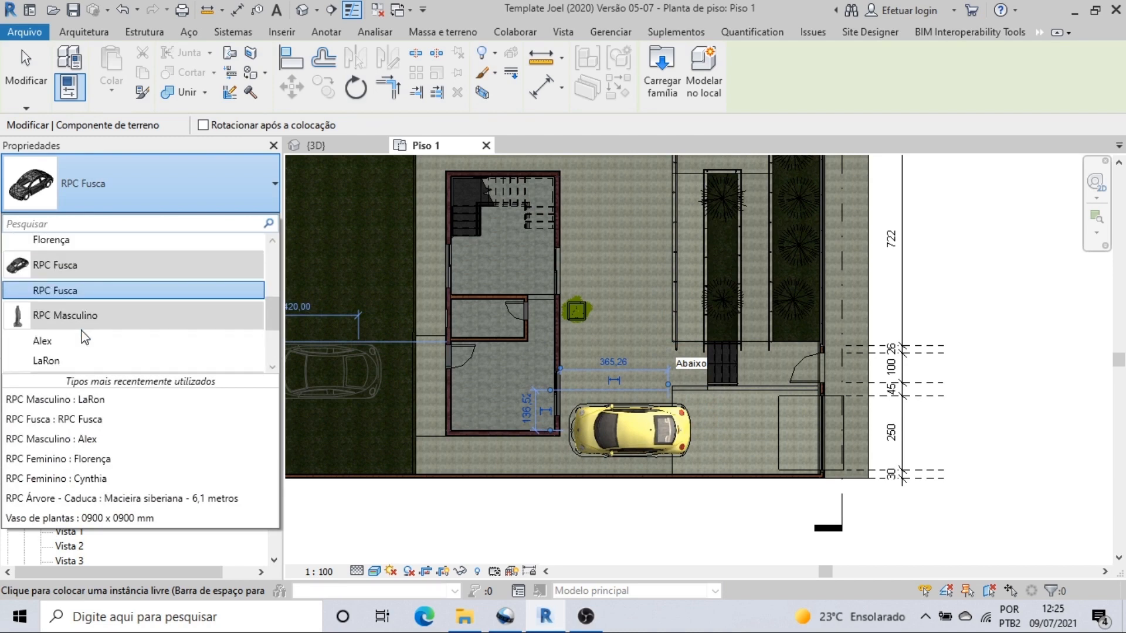
{"action": "scroll", "coordinate": [87, 273], "scroll_direction": "up", "scroll_amount": 1}
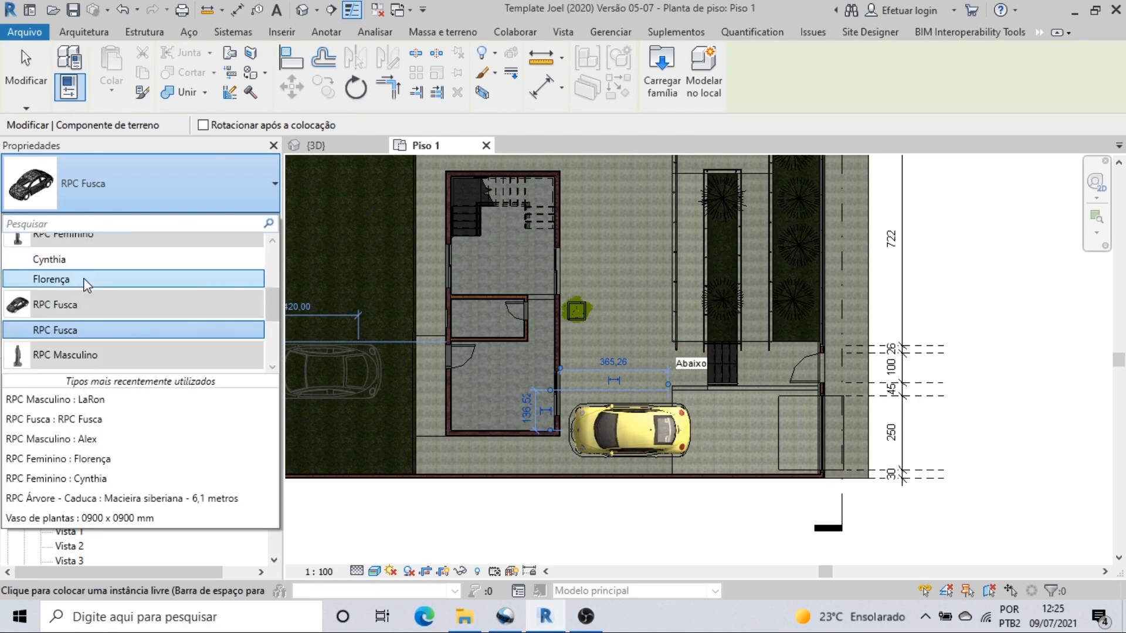
{"action": "scroll", "coordinate": [81, 297], "scroll_direction": "up", "scroll_amount": 2}
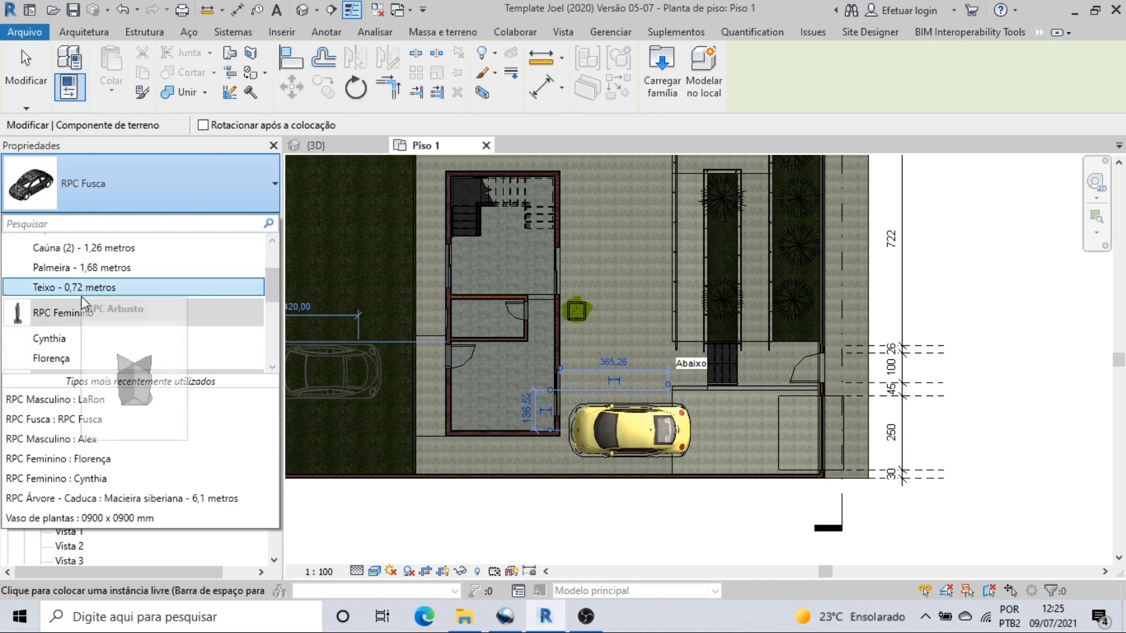
{"action": "scroll", "coordinate": [75, 330], "scroll_direction": "down", "scroll_amount": 1}
{"action": "left_click", "coordinate": [72, 318]}
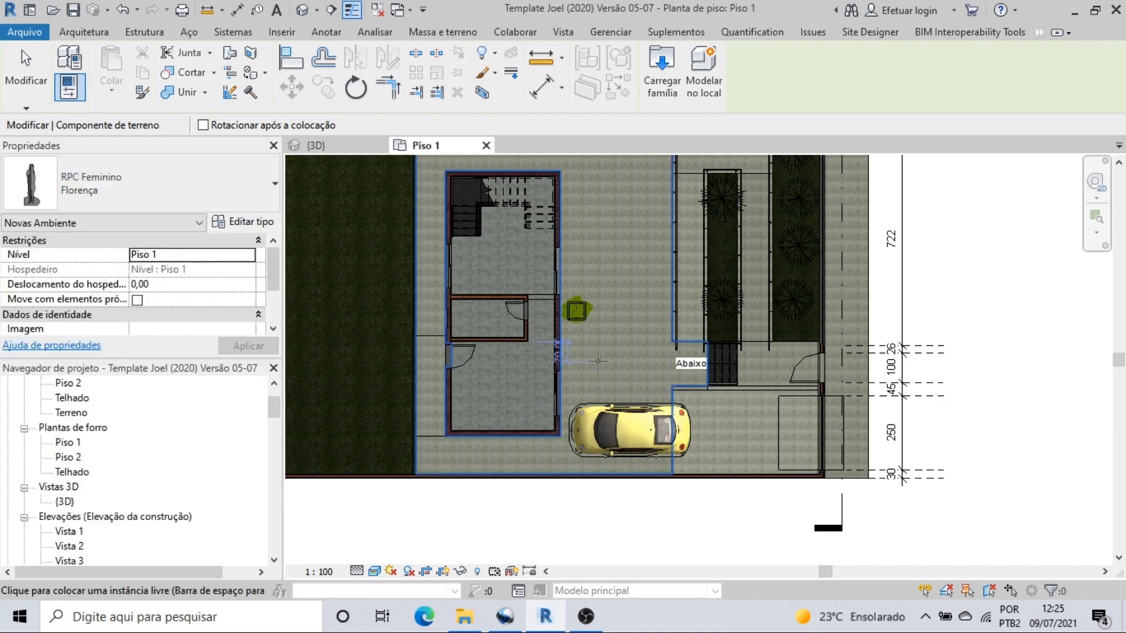
{"action": "left_click", "coordinate": [592, 357]}
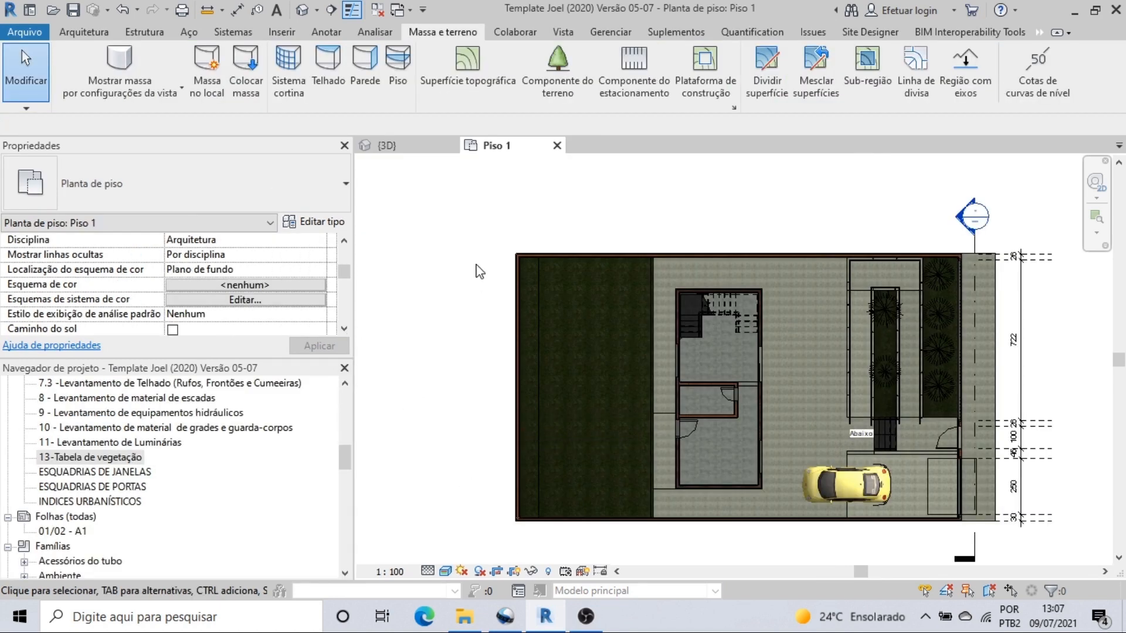
Step: Place an RPC Árvore - Caduca tree of type Macieira siberiana - 6,1 metros in the backyard grass near the side wall
{"action": "left_click", "coordinate": [560, 88]}
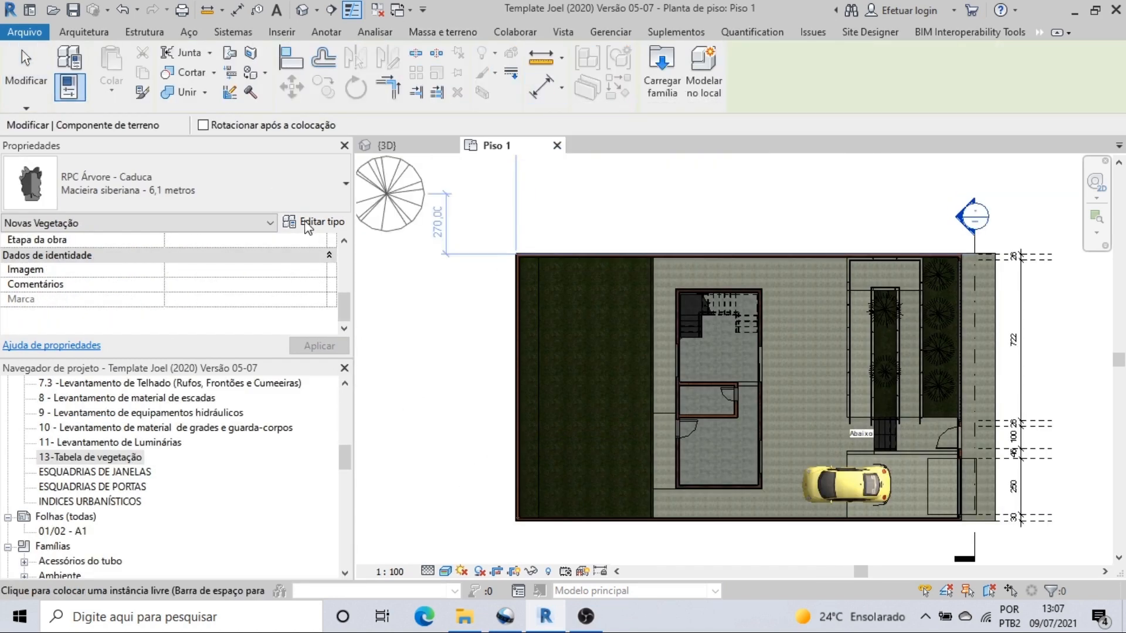
{"action": "left_click", "coordinate": [276, 189]}
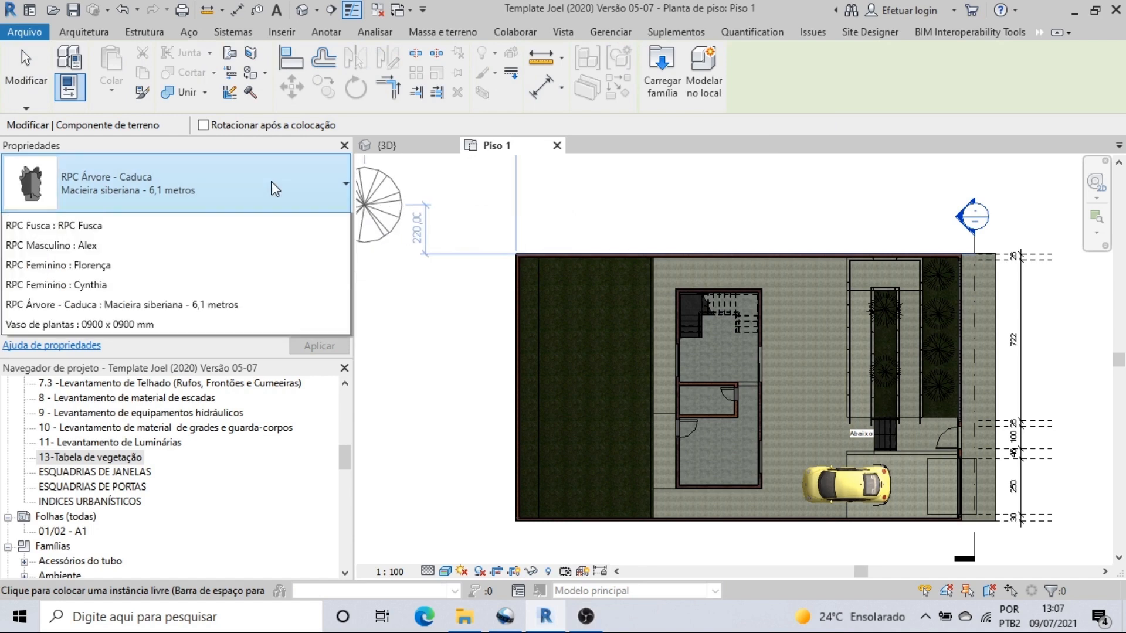
{"action": "left_click", "coordinate": [610, 297]}
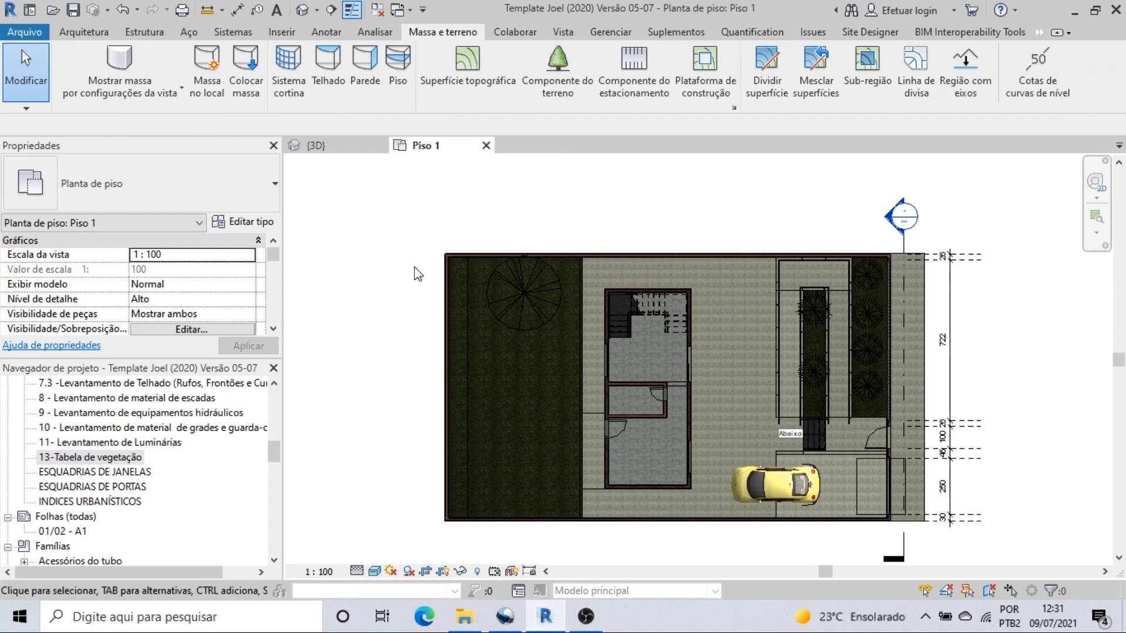
Step: Select the backyard, front bed and ramp-strip areas together and filter the selection to the Topografia category only
{"action": "left_click", "coordinate": [467, 285]}
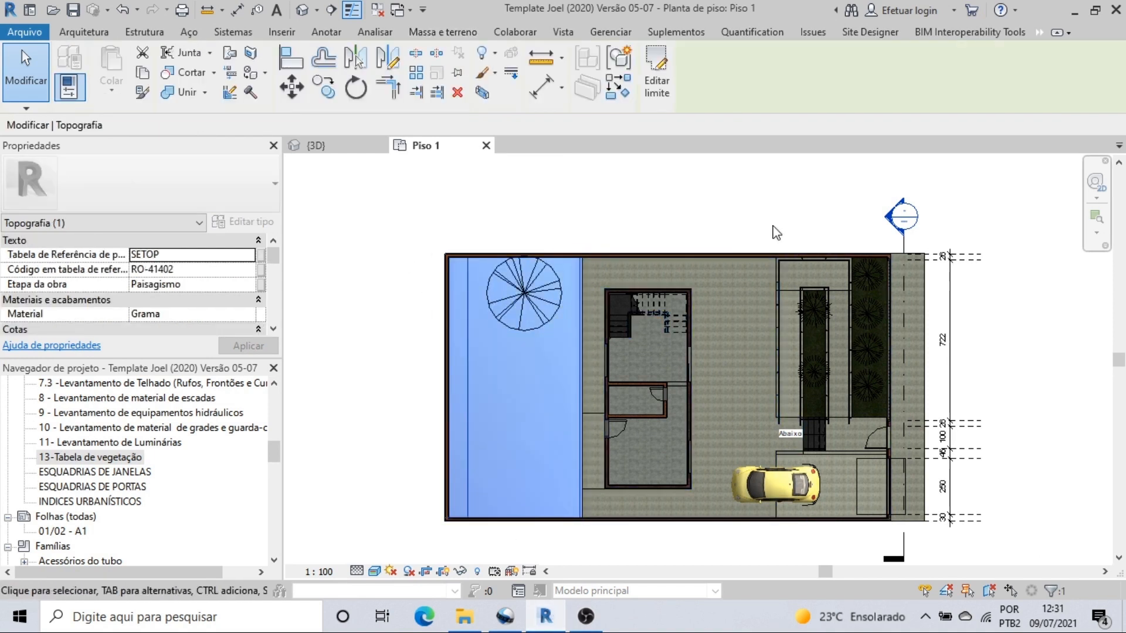
{"action": "left_click_drag", "start_coordinate": [765, 220], "coordinate": [903, 421]}
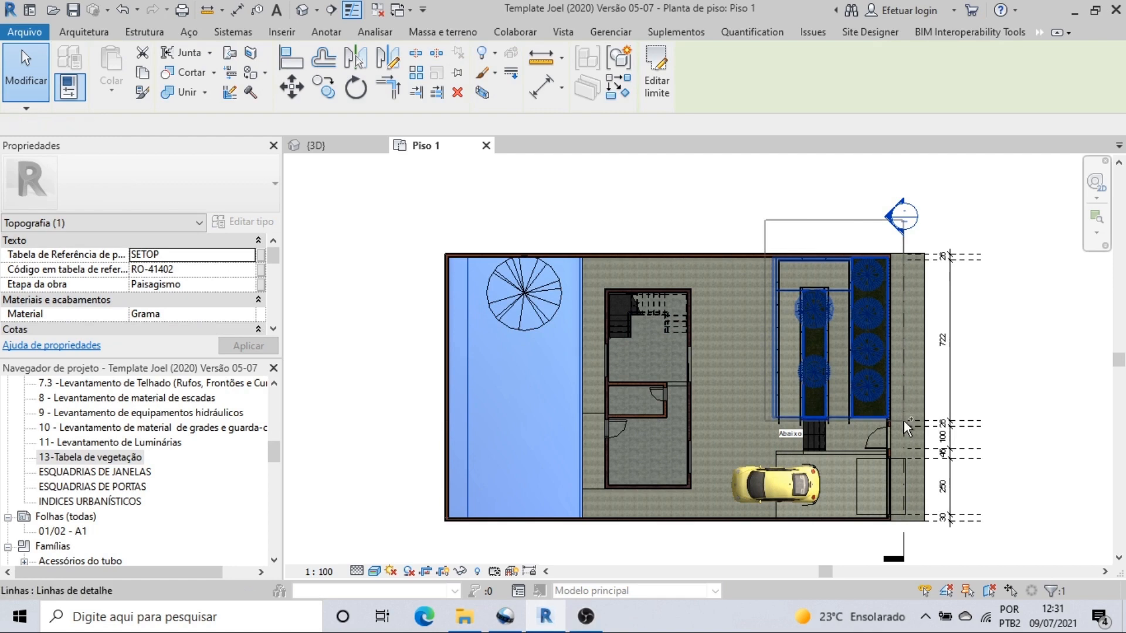
{"action": "left_click", "coordinate": [656, 67]}
{"action": "left_click", "coordinate": [668, 228]}
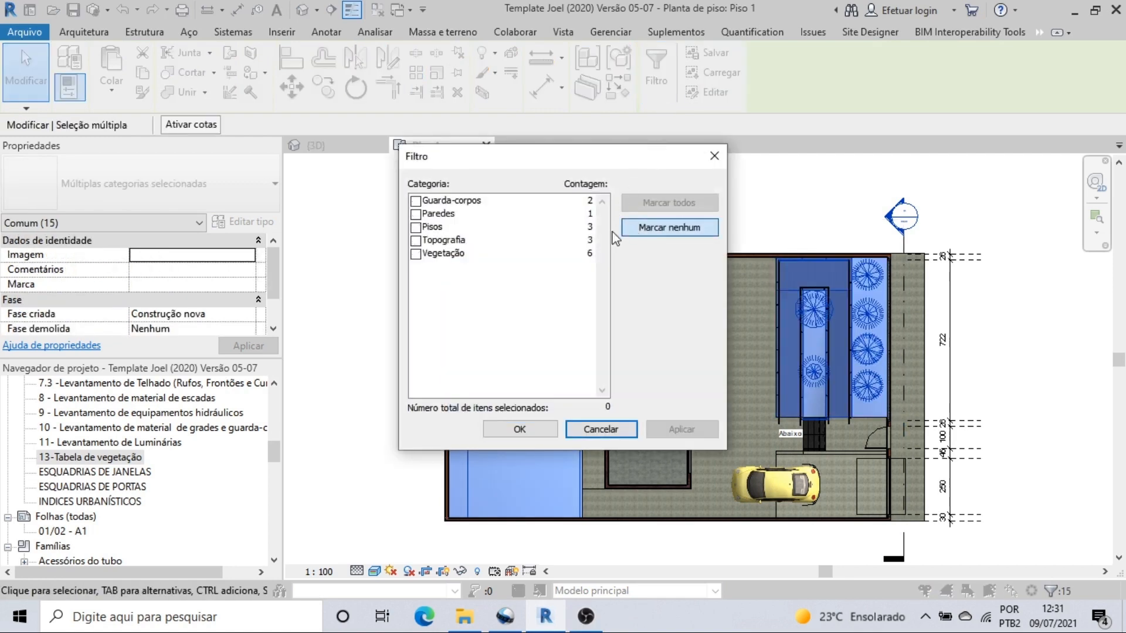
{"action": "left_click", "coordinate": [416, 241]}
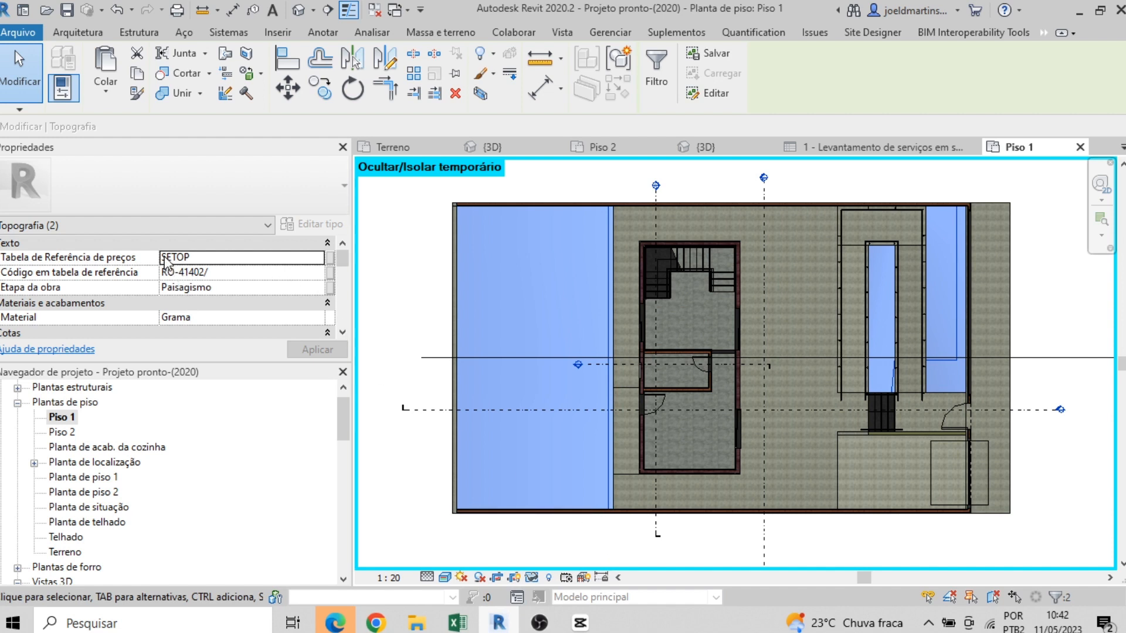
Step: Set the reference-table code of the selected grass sub-regions to RO-41402 and apply it
{"action": "left_click", "coordinate": [224, 270]}
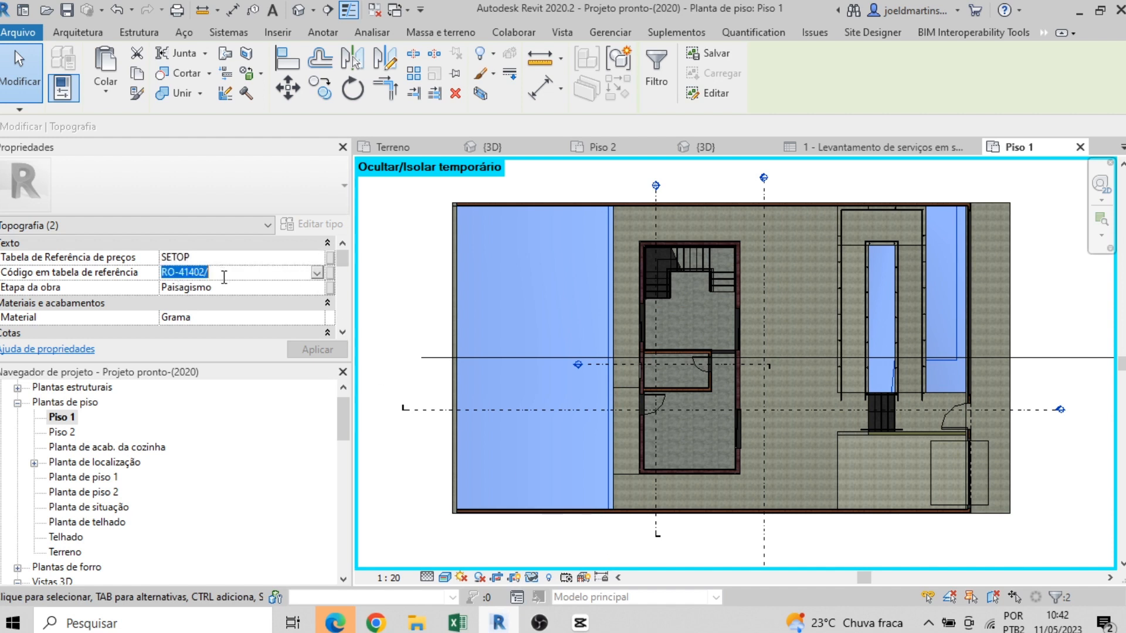
{"action": "left_click", "coordinate": [224, 277]}
{"action": "key", "text": "BackSpace"}
{"action": "key", "text": "Tab"}
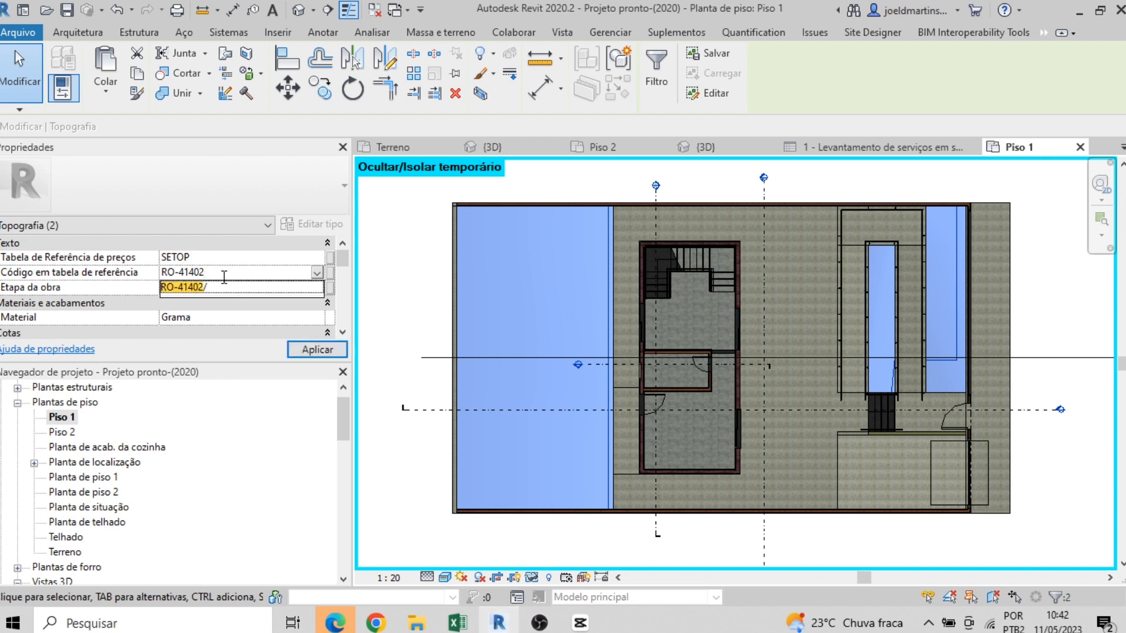
{"action": "left_click", "coordinate": [224, 274]}
{"action": "left_click", "coordinate": [145, 269]}
{"action": "left_click", "coordinate": [315, 350]}
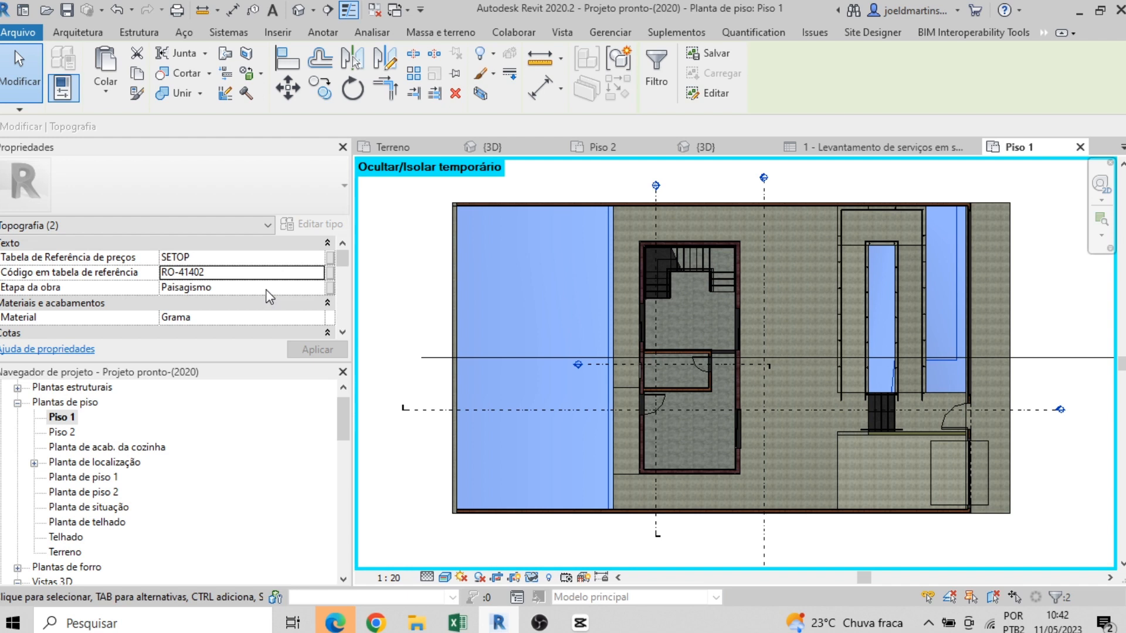
Step: Check the grass sub-regions' service description and unit costs, and open the soil services schedule
{"action": "scroll", "coordinate": [266, 290], "scroll_direction": "down", "scroll_amount": 5}
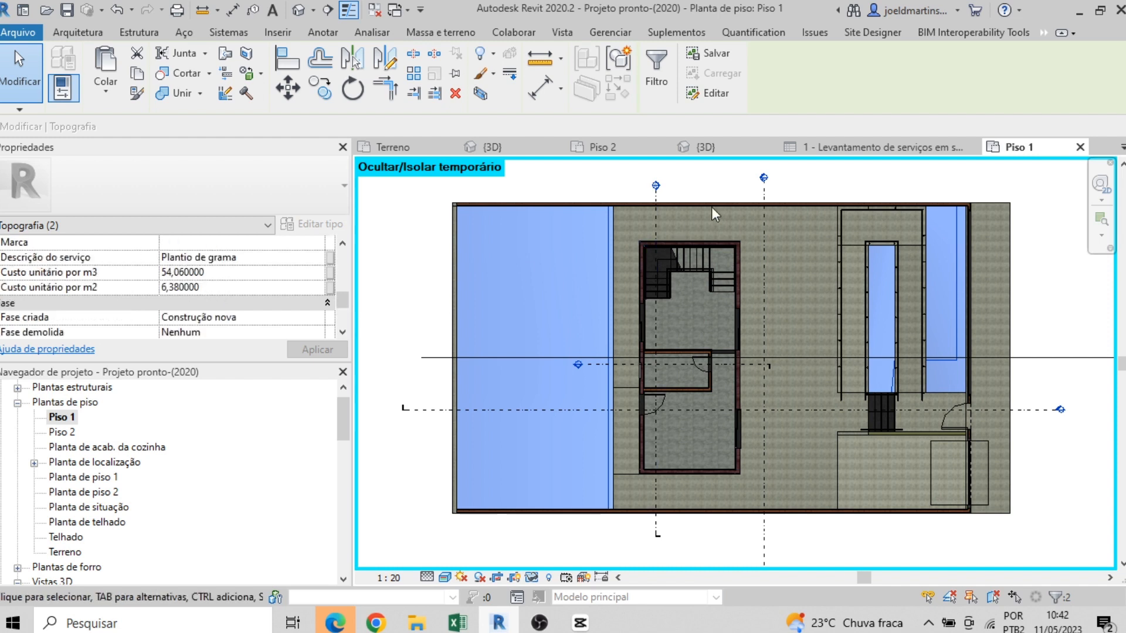
{"action": "left_click", "coordinate": [852, 146]}
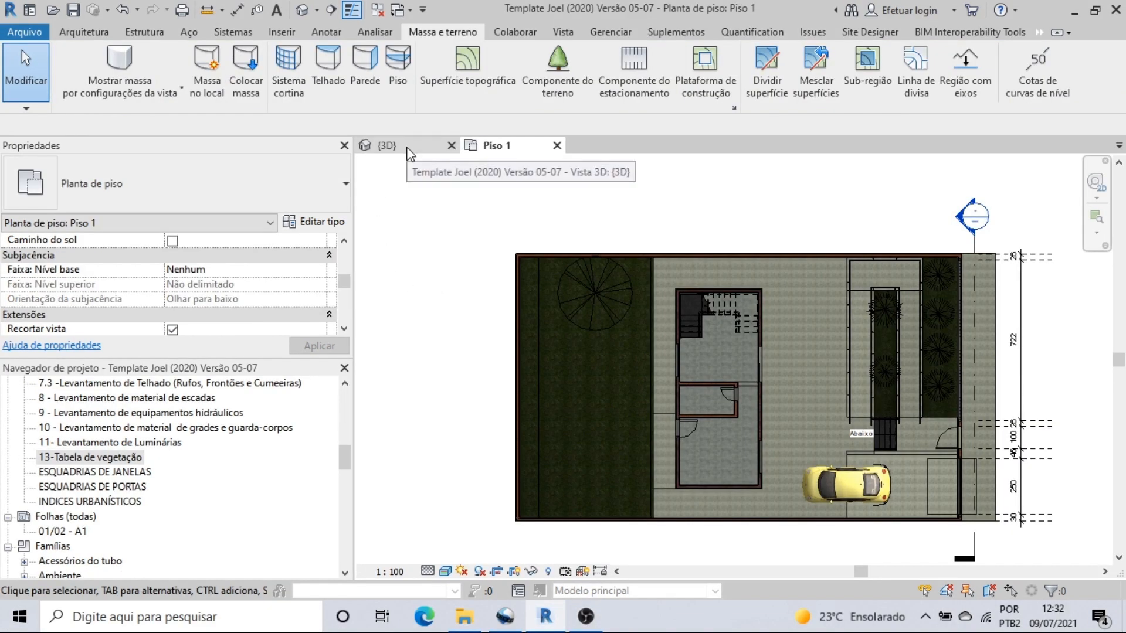
Step: Inspect the placed shrubs, car, person and backyard tree from several angles in the 3D view
{"action": "left_click", "coordinate": [409, 154]}
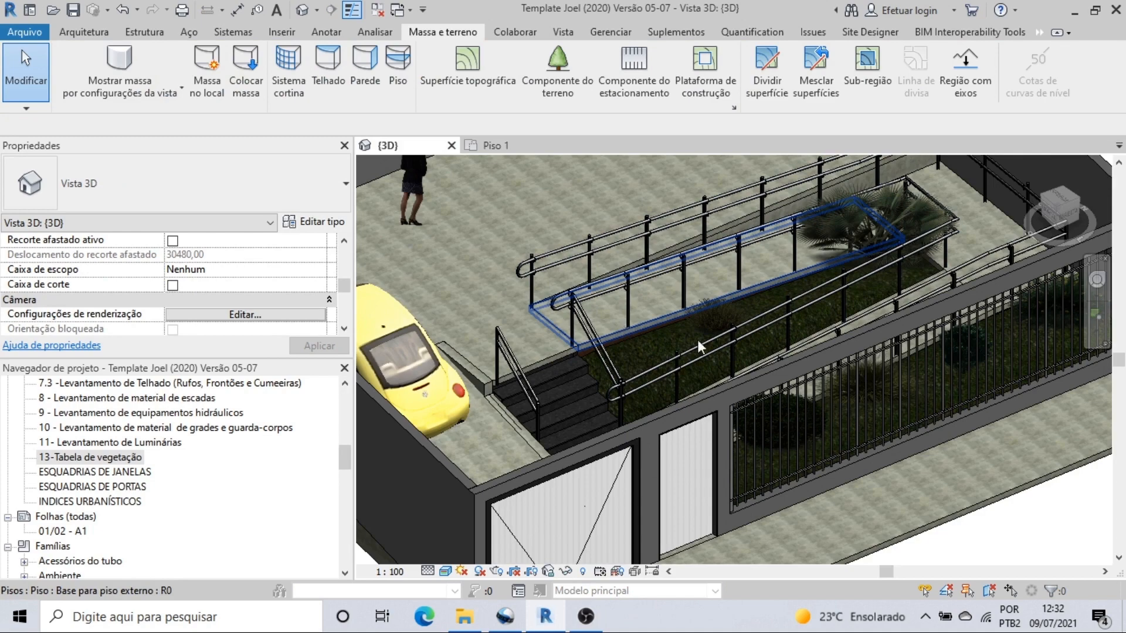
{"action": "scroll", "coordinate": [883, 363], "scroll_direction": "up", "scroll_amount": 2}
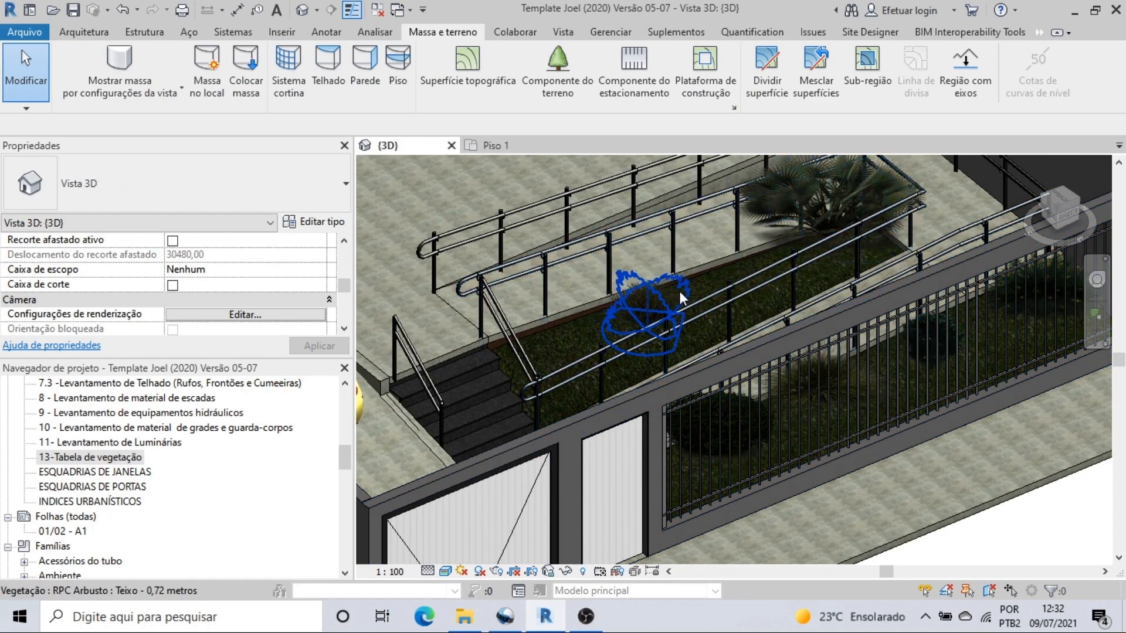
{"action": "scroll", "coordinate": [679, 338], "scroll_direction": "down", "scroll_amount": 5}
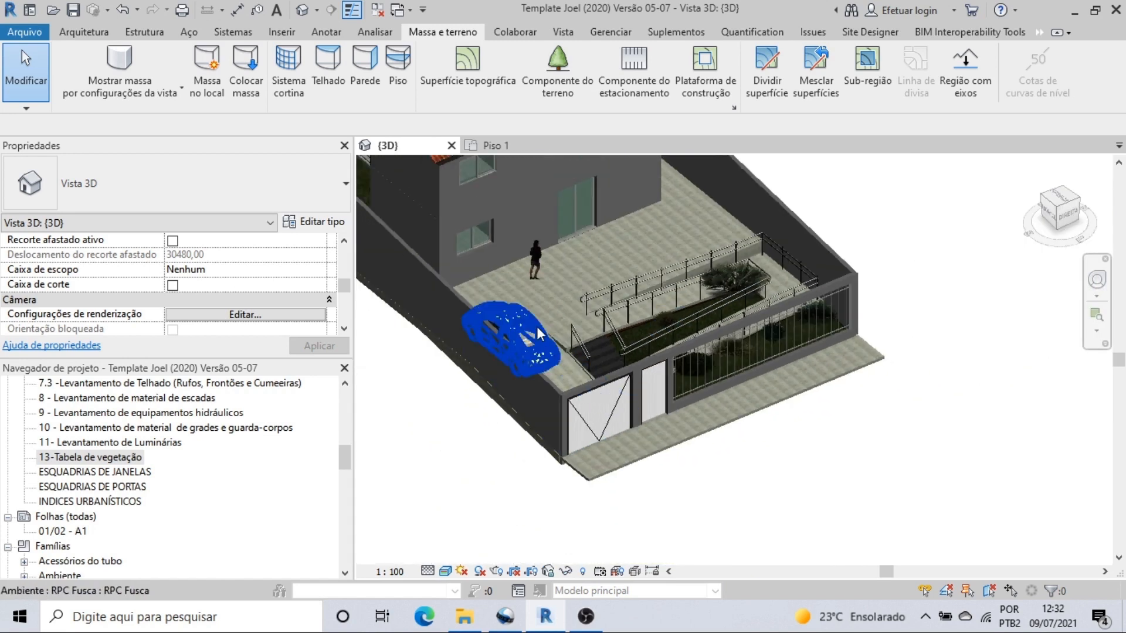
{"action": "middle_click_drag", "start_coordinate": [429, 346], "coordinate": [672, 413], "text": "shift"}
{"action": "scroll", "coordinate": [560, 330], "scroll_direction": "up", "scroll_amount": 3}
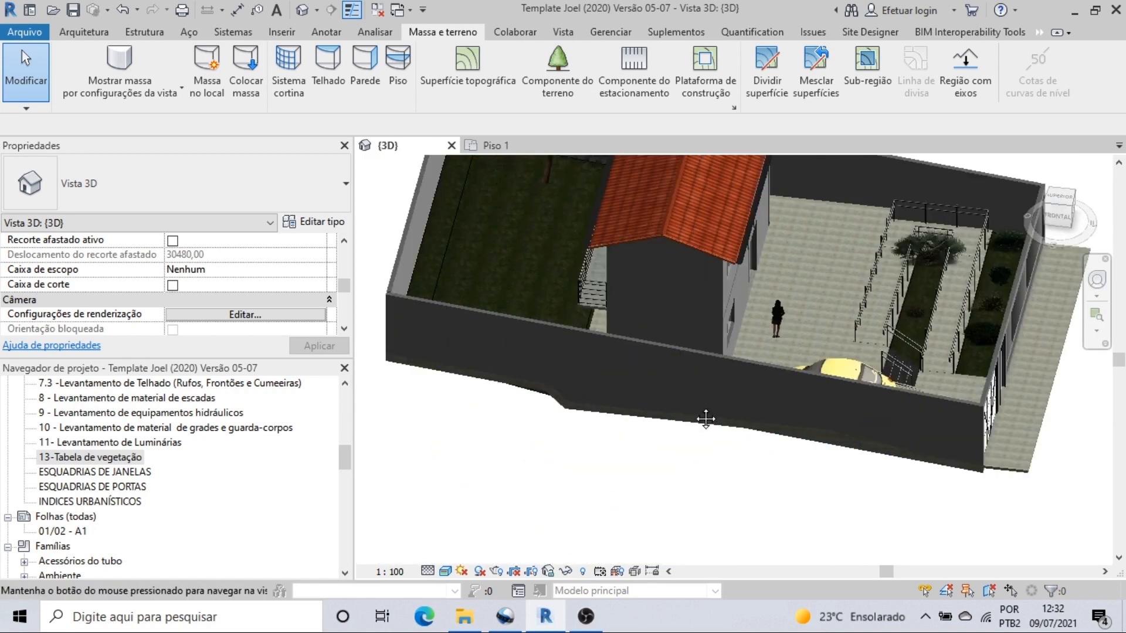
{"action": "scroll", "coordinate": [535, 249], "scroll_direction": "up", "scroll_amount": 5}
{"action": "middle_click_drag", "start_coordinate": [536, 249], "coordinate": [577, 249], "text": "shift"}
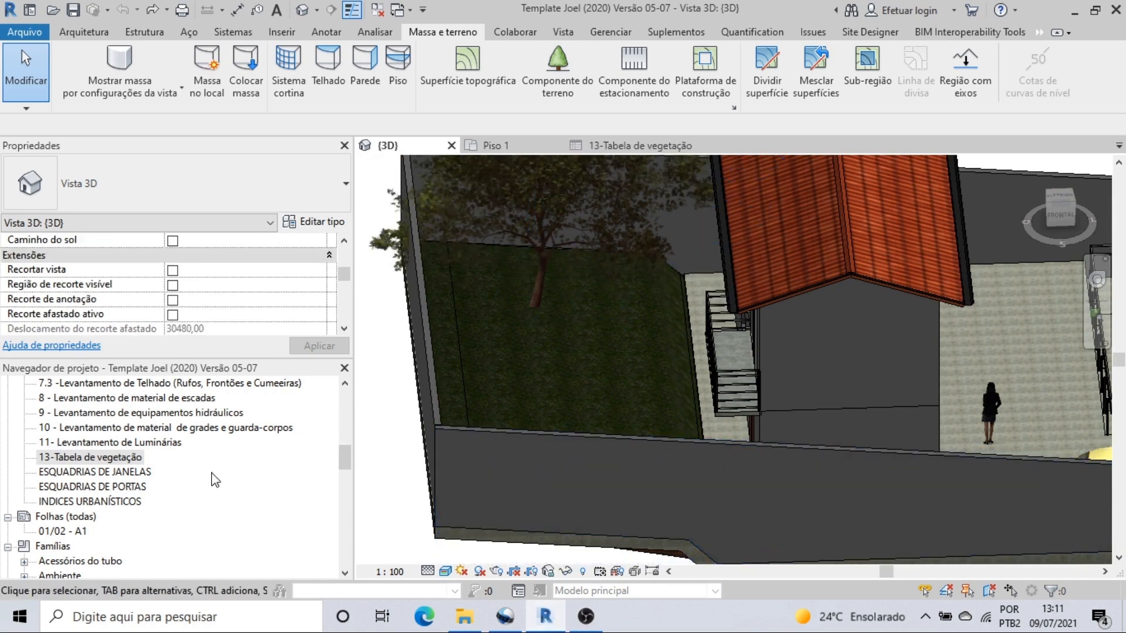
Step: Open the 13-Tabela de vegetação schedule after checking the 1 - Levantamento de serviços em solo schedule
{"action": "scroll", "coordinate": [216, 480], "scroll_direction": "down", "scroll_amount": 5}
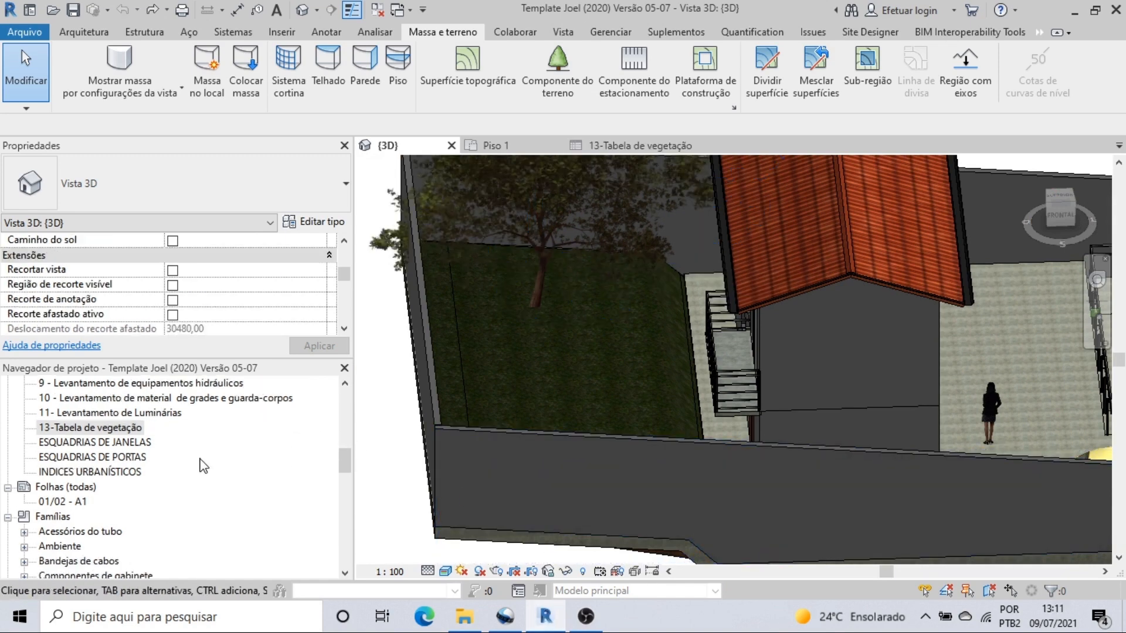
{"action": "scroll", "coordinate": [157, 487], "scroll_direction": "up", "scroll_amount": 5}
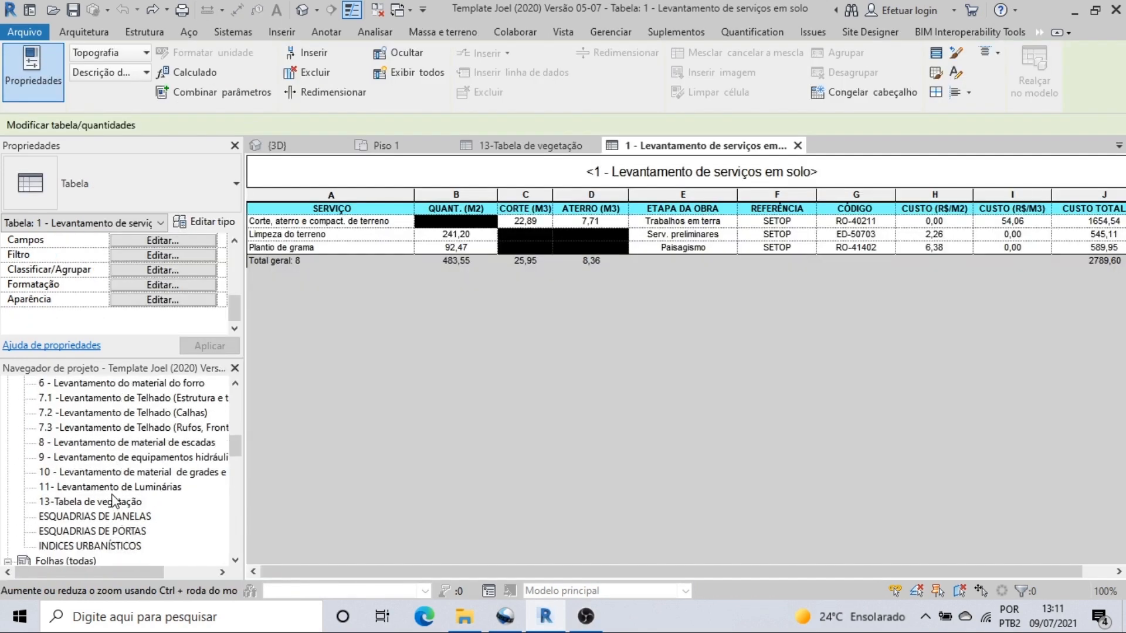
{"action": "double_click", "coordinate": [113, 503]}
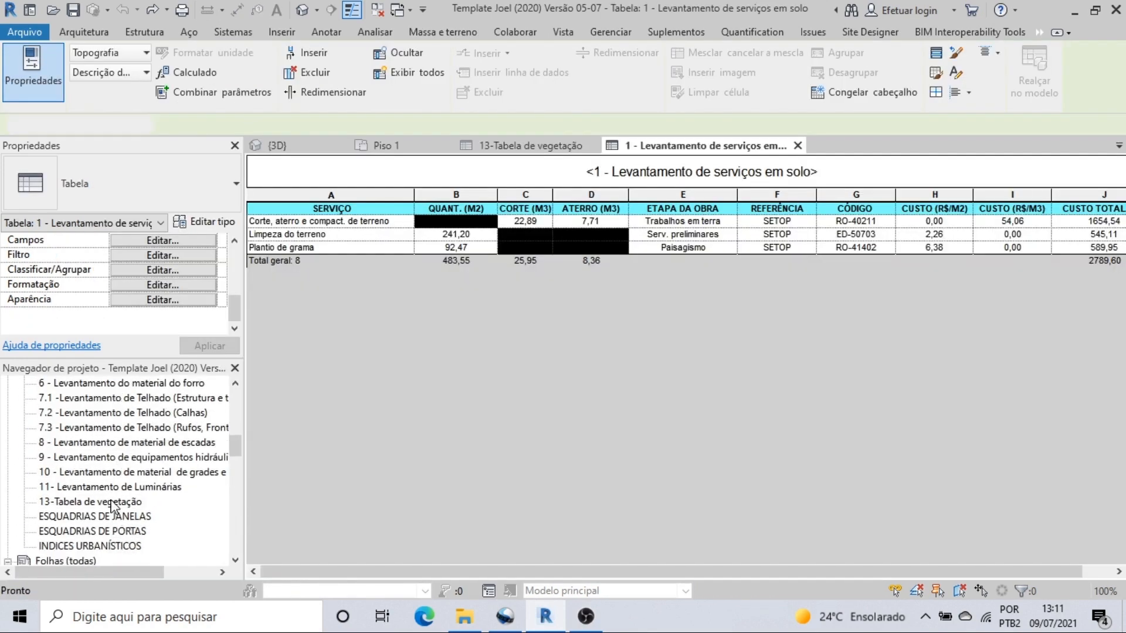